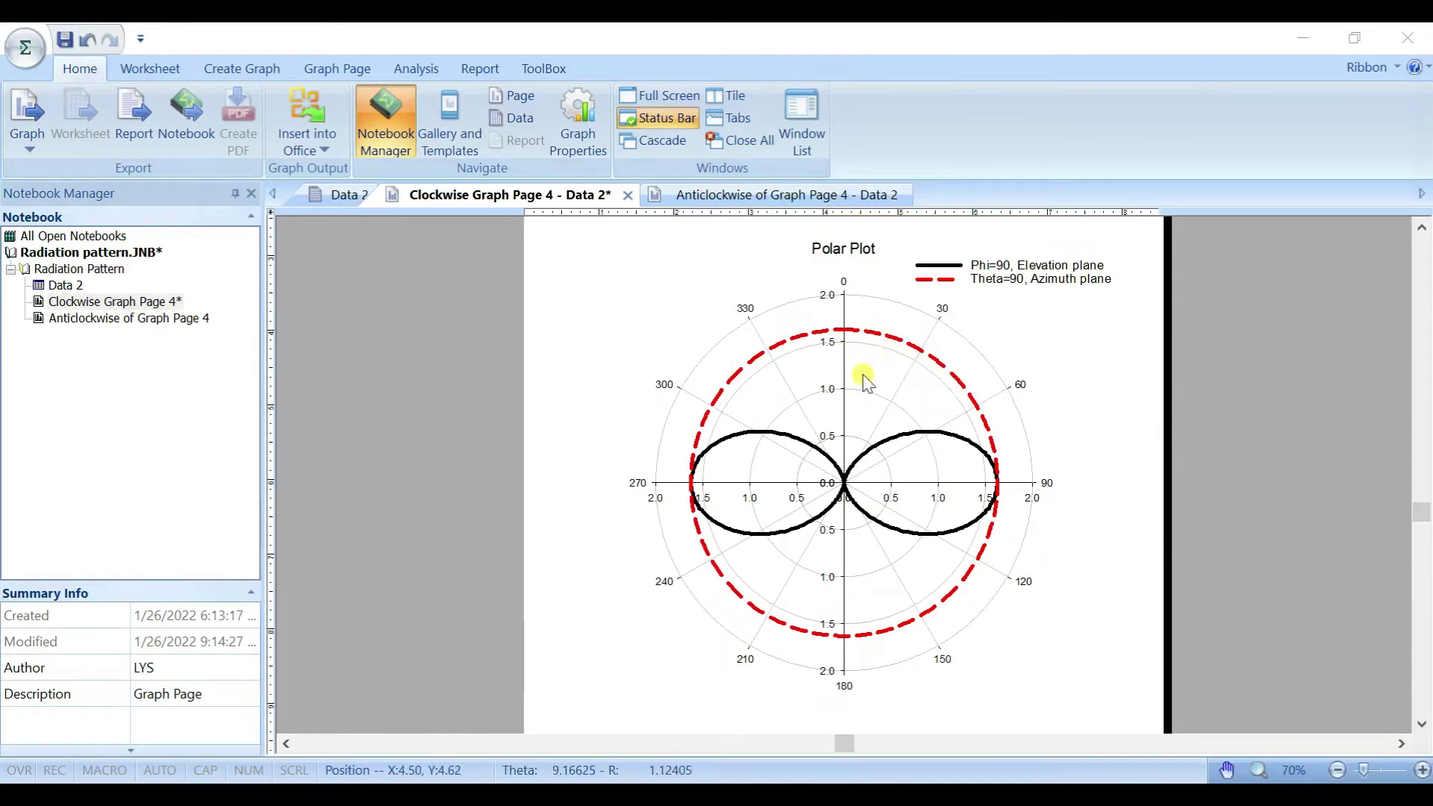
Bring up the antenna patterns PDF for reference.
{"action": "mouse_move", "coordinate": [892, 345]}
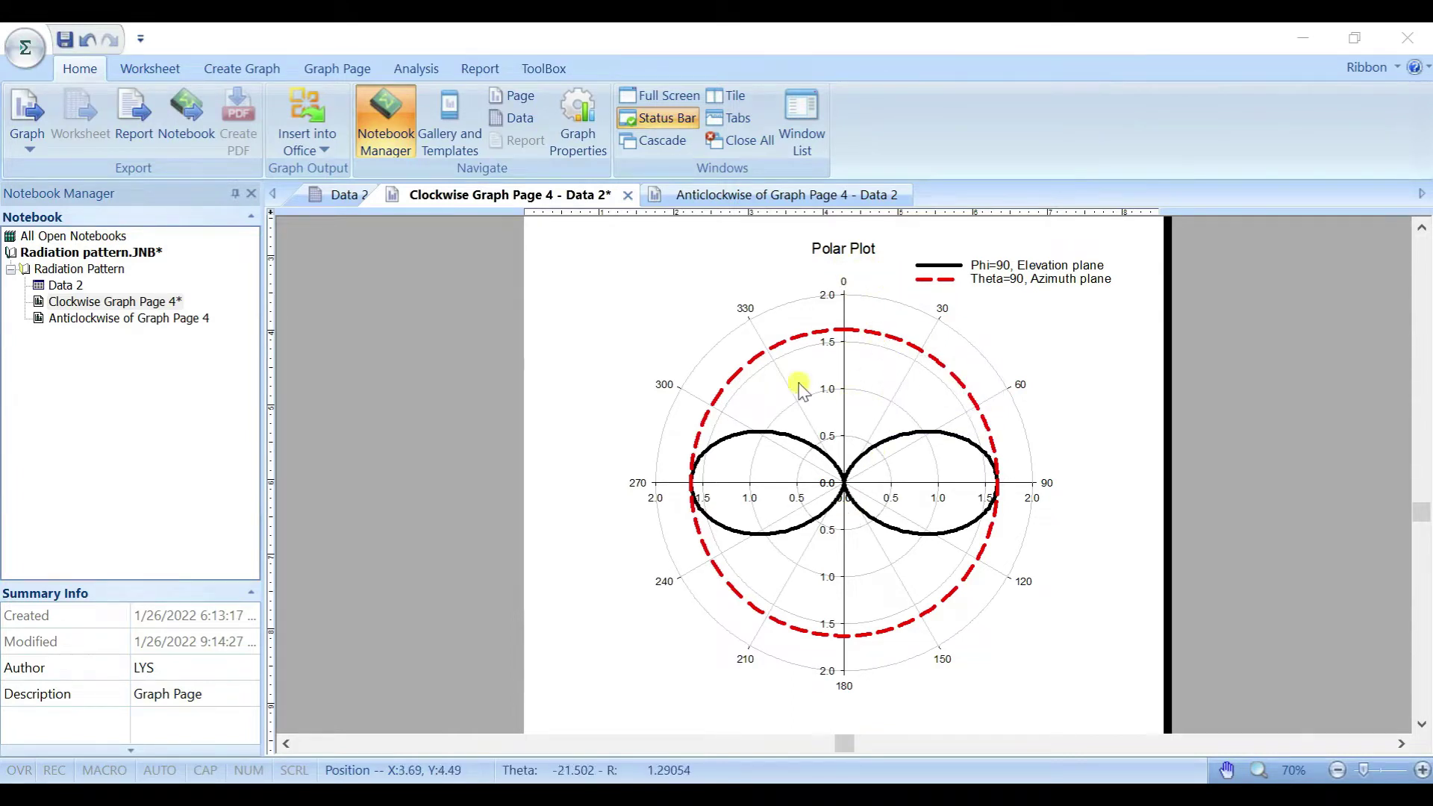
{"action": "mouse_move", "coordinate": [858, 408]}
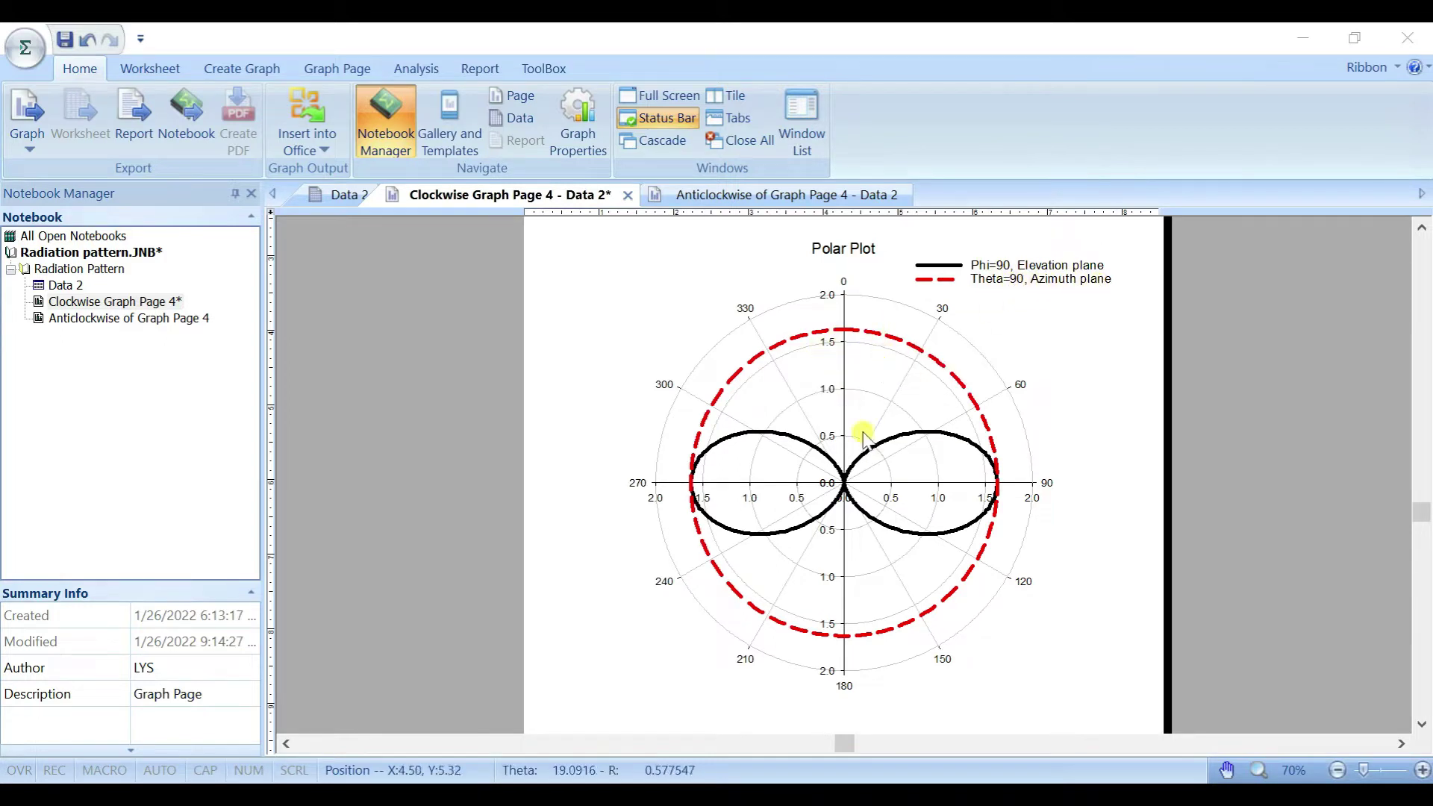
{"action": "mouse_move", "coordinate": [862, 492]}
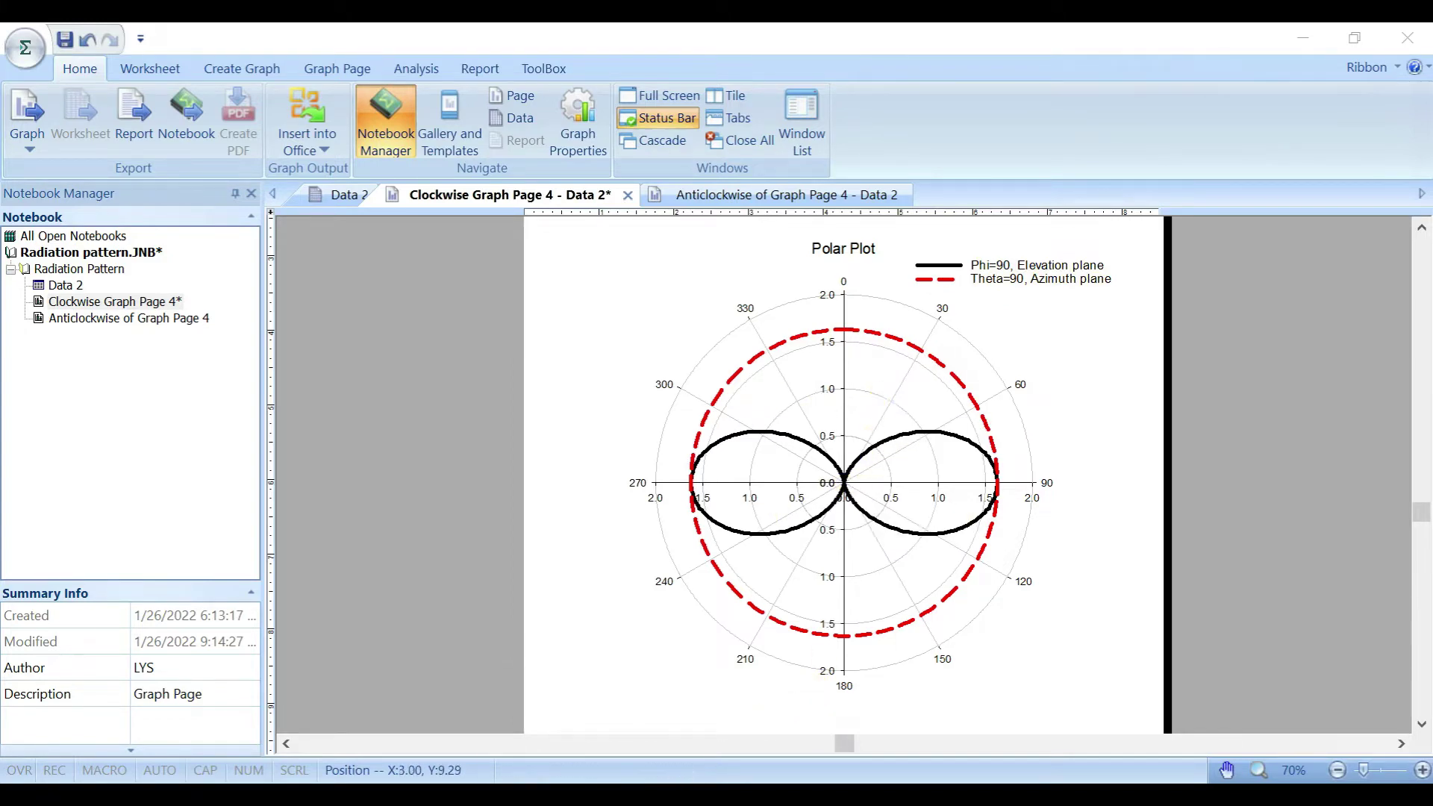
{"action": "mouse_move", "coordinate": [609, 791]}
{"action": "left_click", "coordinate": [634, 709]}
Show the antenna structure and the 2.45 GHz 3D farfield, turned to an upright front view.
{"action": "mouse_move", "coordinate": [928, 454]}
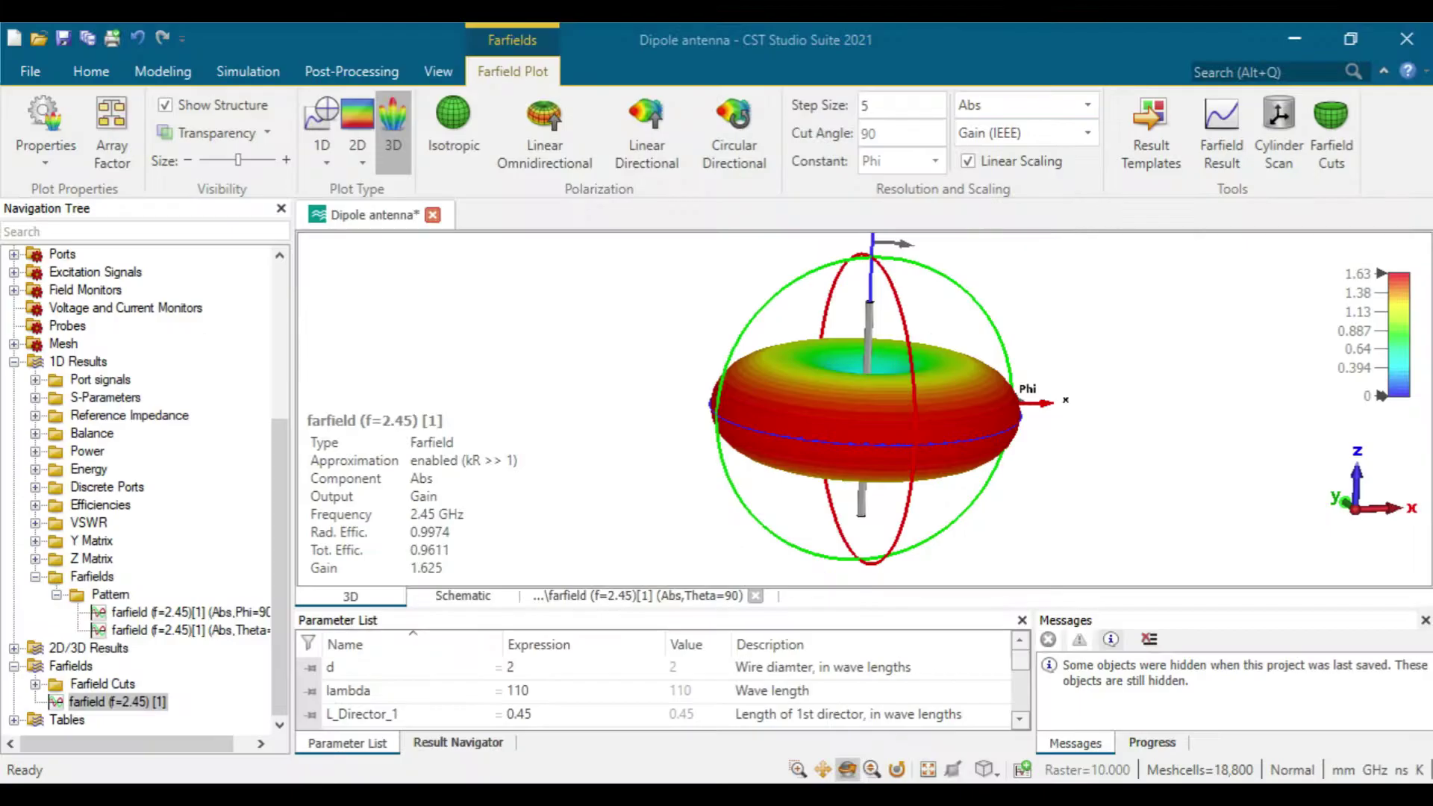
{"action": "left_click_drag", "start_coordinate": [706, 370], "coordinate": [784, 357]}
{"action": "scroll", "coordinate": [83, 299], "scroll_direction": "up", "scroll_amount": 5}
{"action": "left_click", "coordinate": [74, 256]}
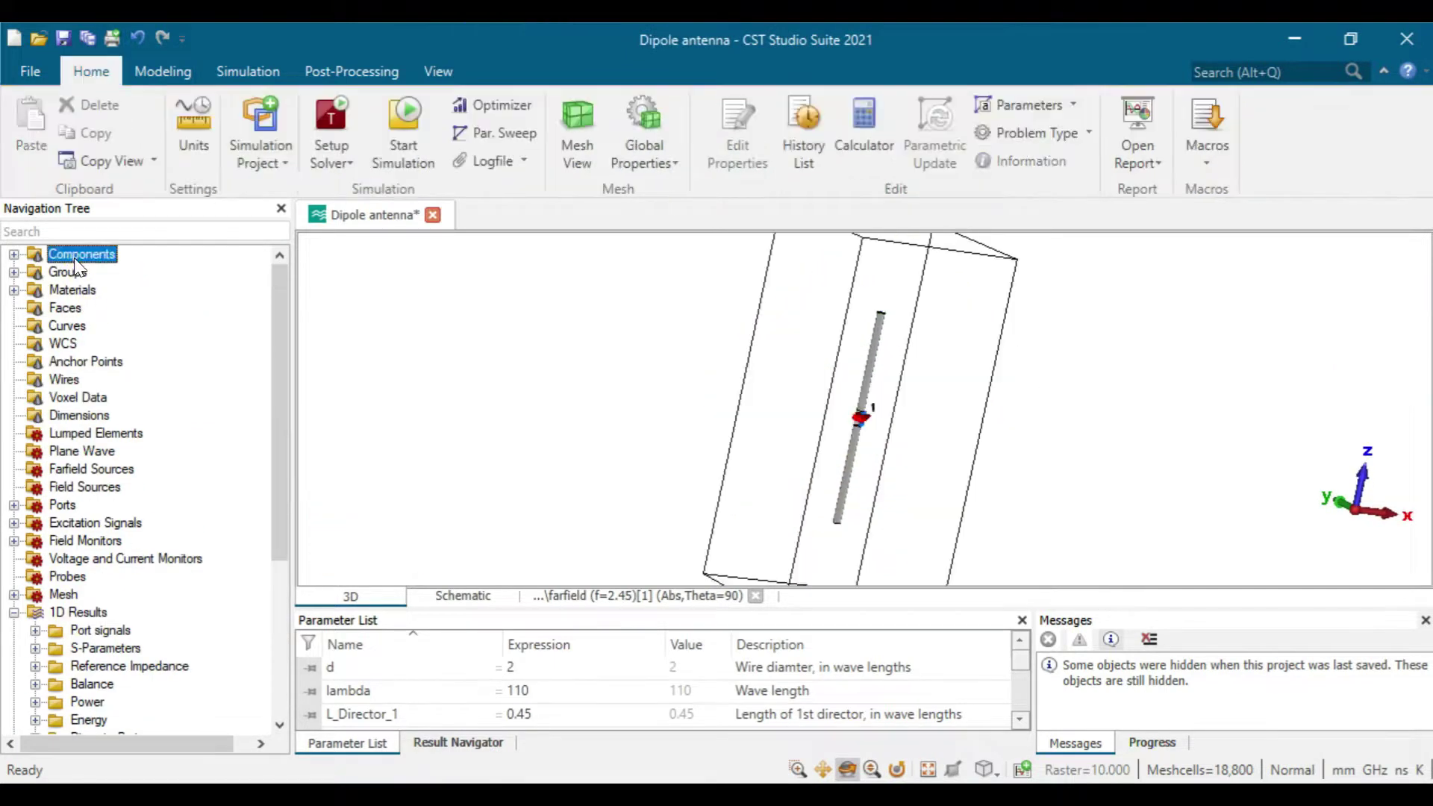
{"action": "left_click_drag", "start_coordinate": [651, 331], "coordinate": [635, 451]}
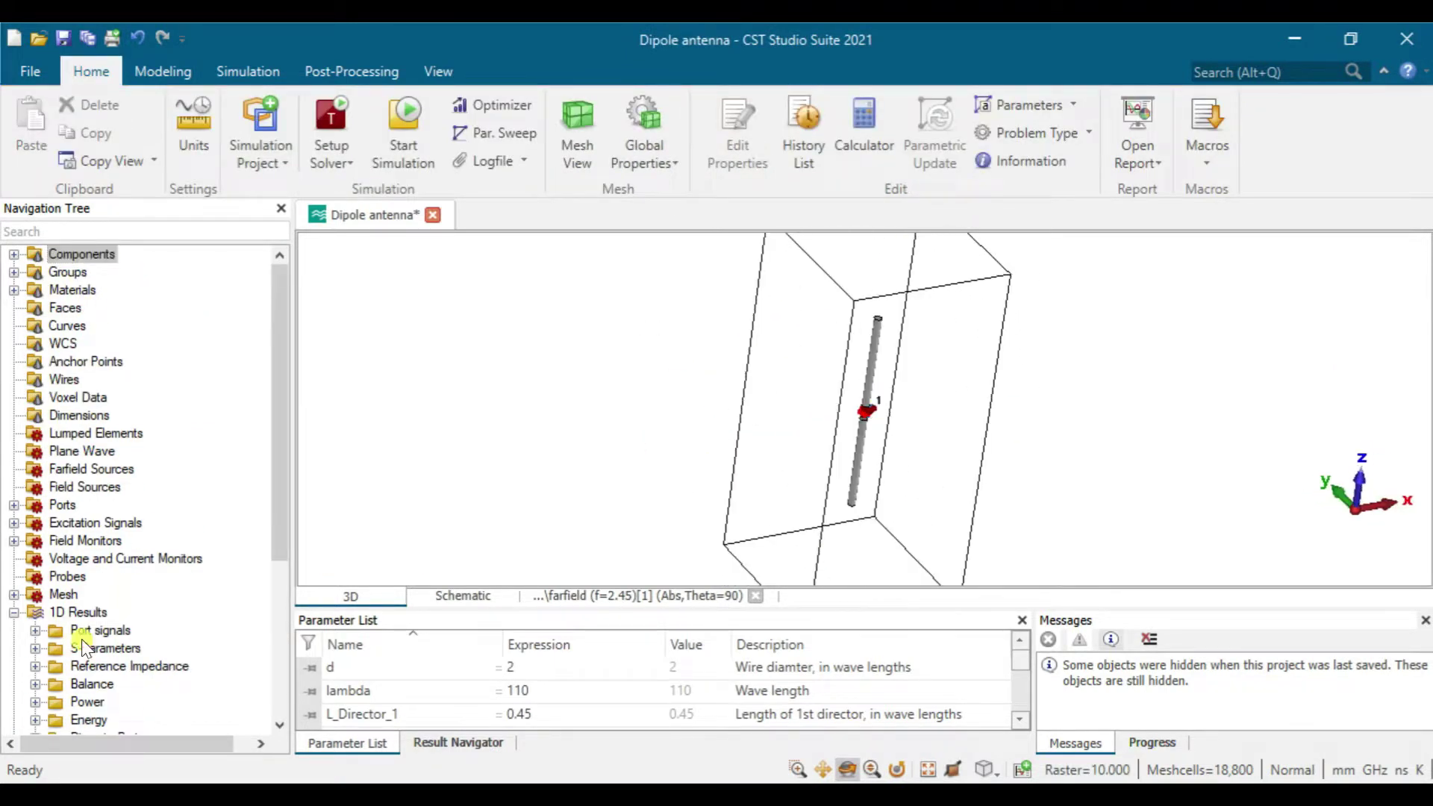
{"action": "scroll", "coordinate": [81, 643], "scroll_direction": "down", "scroll_amount": 5}
{"action": "left_click", "coordinate": [100, 702]}
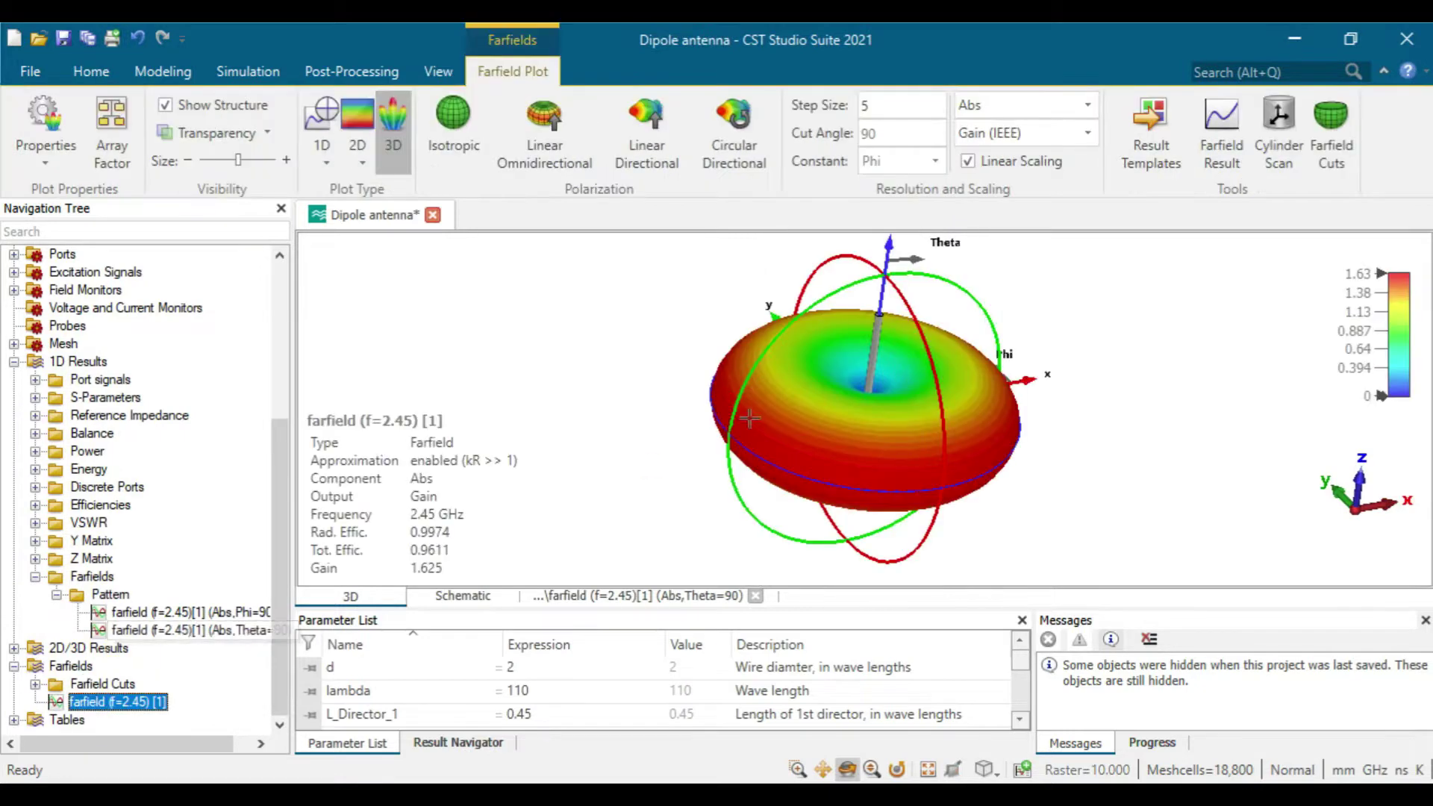
{"action": "left_click_drag", "start_coordinate": [756, 270], "coordinate": [636, 335]}
Apply a Phi range of 180–360 in the farfield plot settings and view the half torus side-on.
{"action": "left_click", "coordinate": [45, 134]}
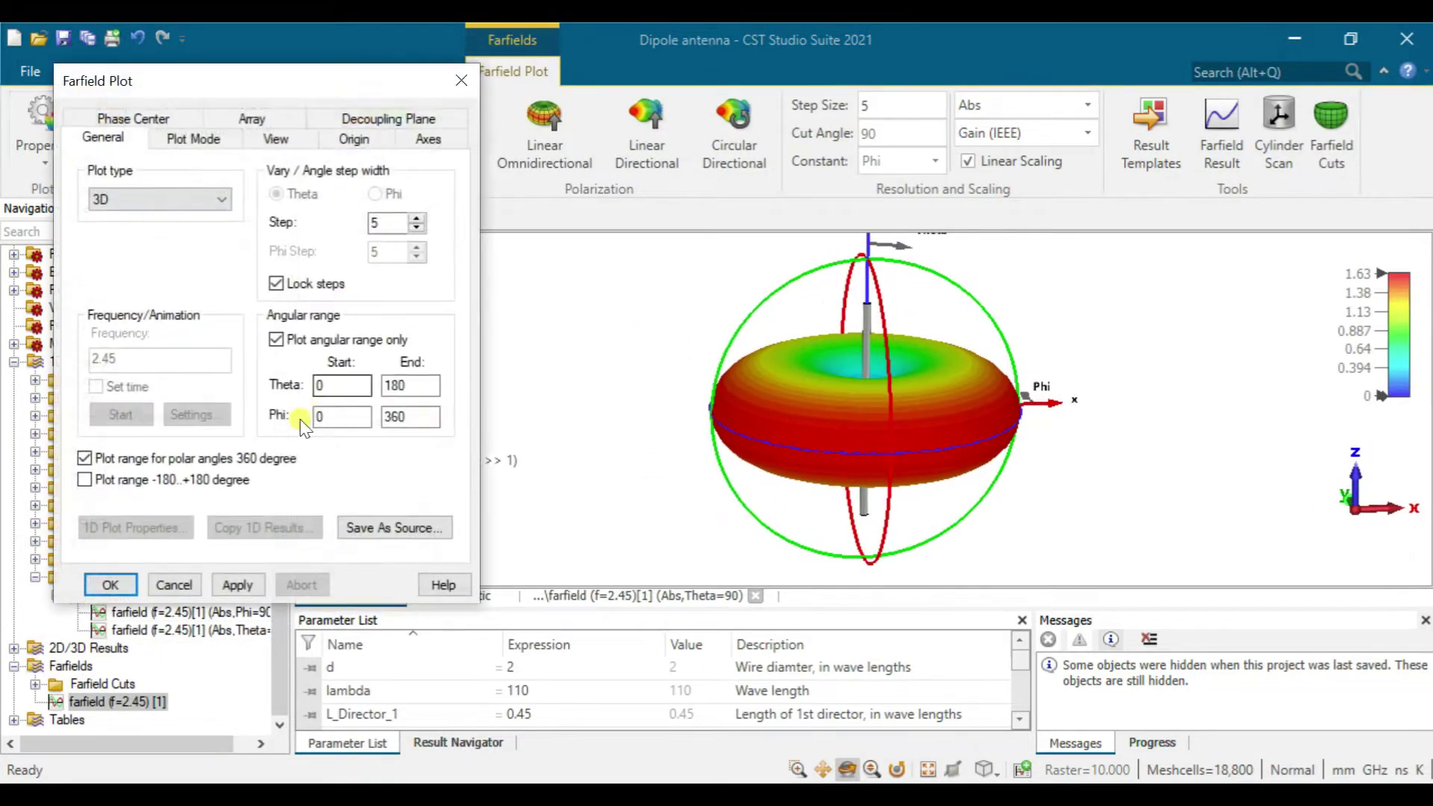
{"action": "left_click_drag", "start_coordinate": [349, 421], "coordinate": [271, 410]}
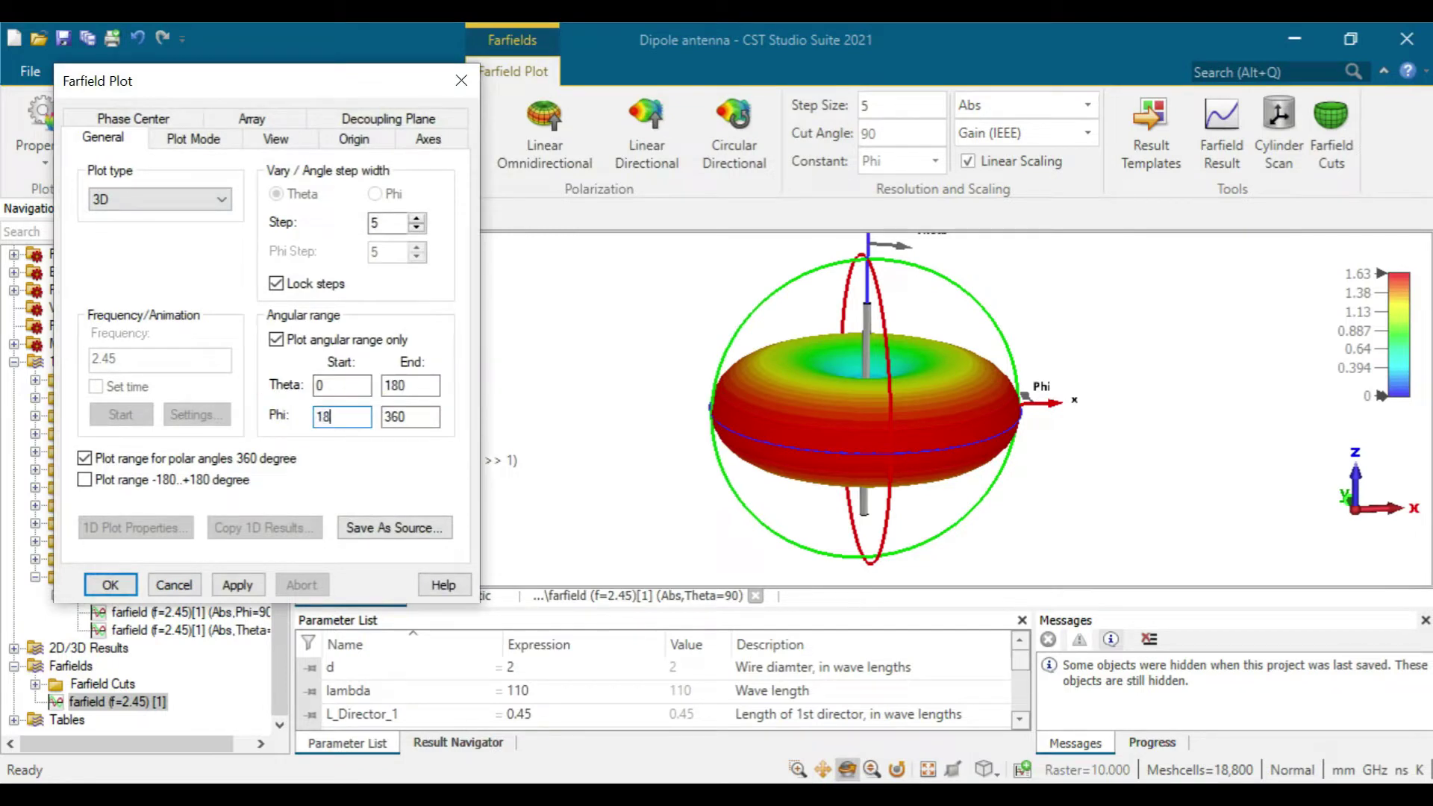
{"action": "left_click", "coordinate": [237, 585]}
{"action": "left_click", "coordinate": [804, 466]}
{"action": "left_click_drag", "start_coordinate": [804, 466], "coordinate": [753, 521]}
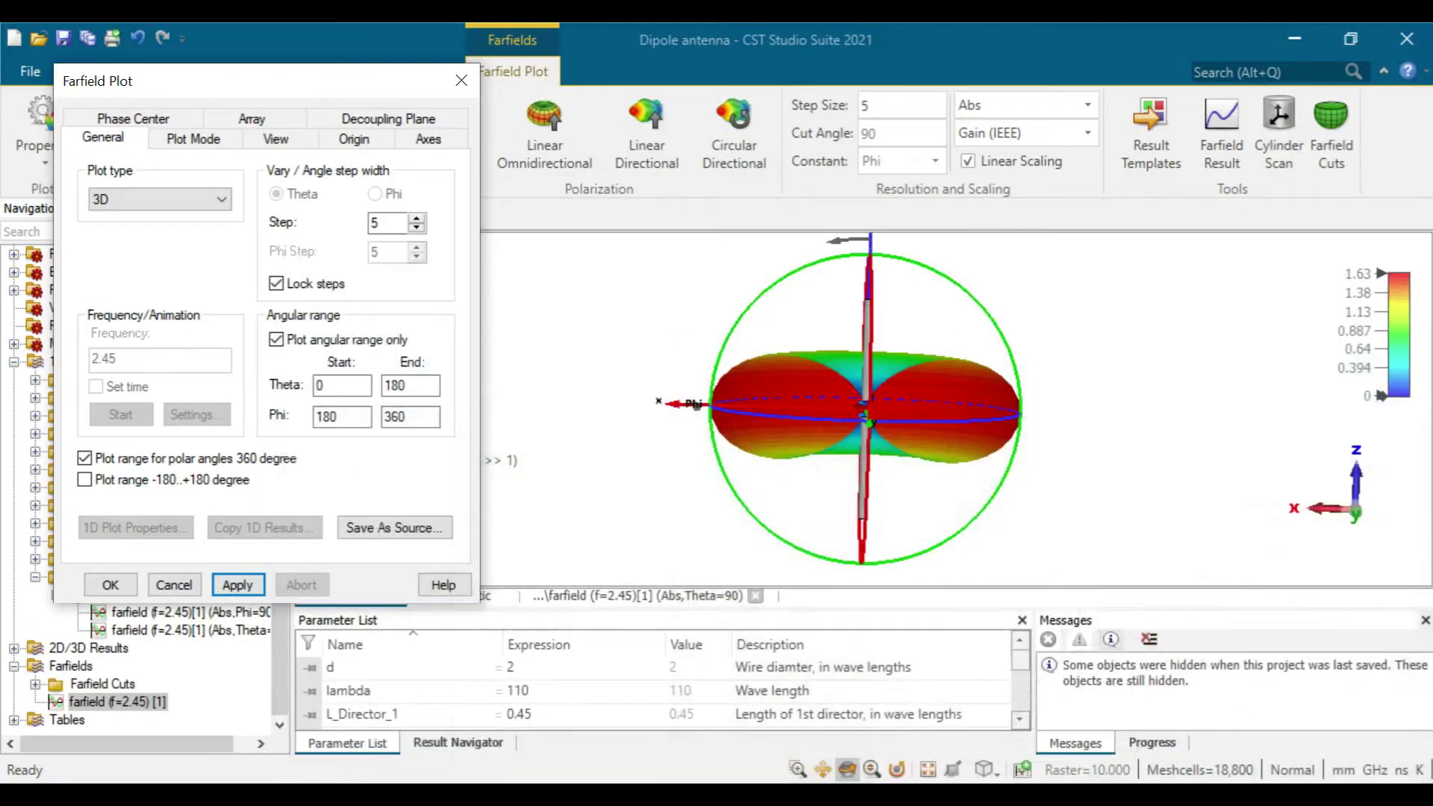
Reset Phi start to 0, apply the full 0–360 range, and list the plot types.
{"action": "double_click", "coordinate": [362, 416]}
{"action": "type", "text": "0"}
{"action": "left_click", "coordinate": [237, 585]}
{"action": "left_click", "coordinate": [162, 208]}
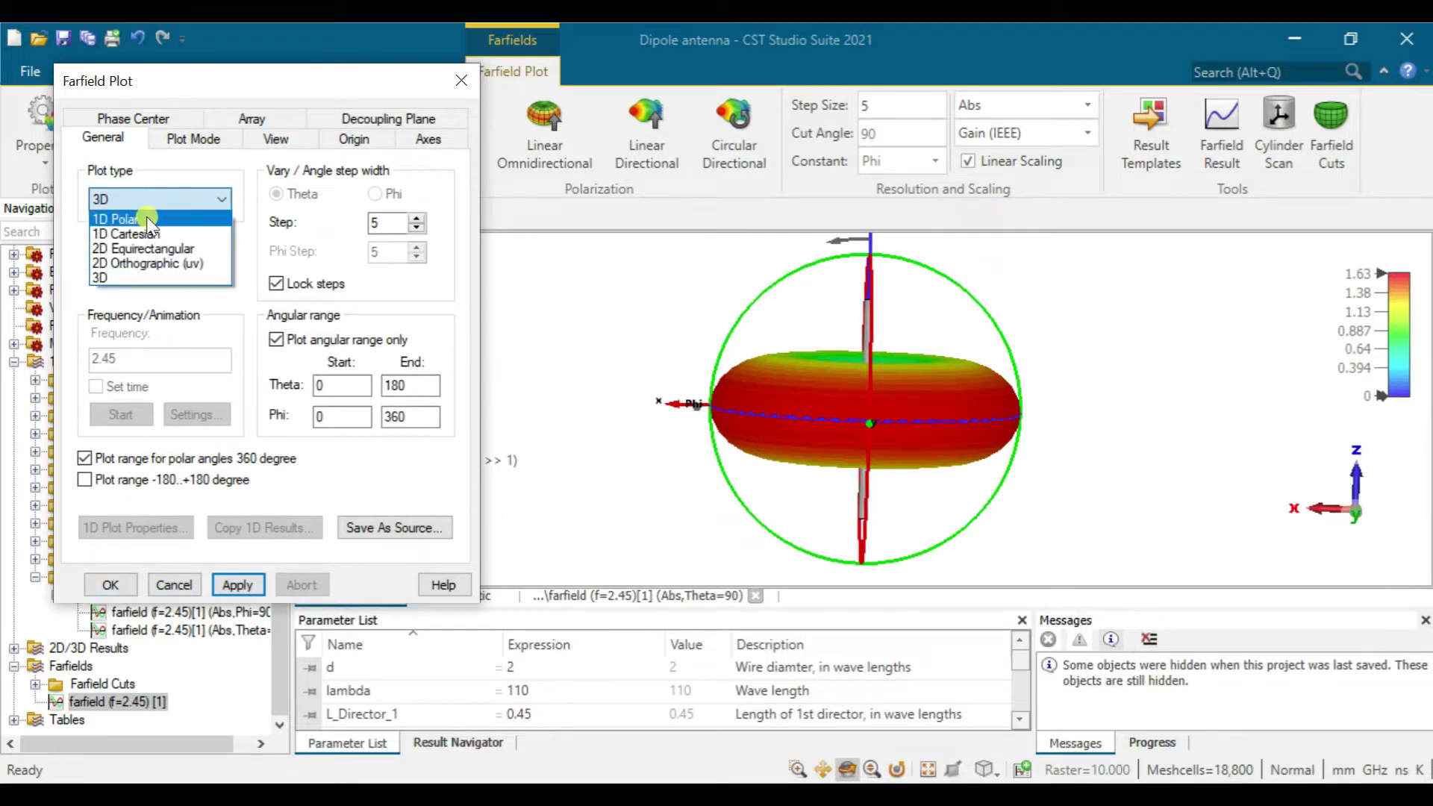
Apply the 1D Polar plot type at fixed Phi=90 and close the farfield settings.
{"action": "left_click", "coordinate": [147, 218]}
{"action": "left_click", "coordinate": [237, 584]}
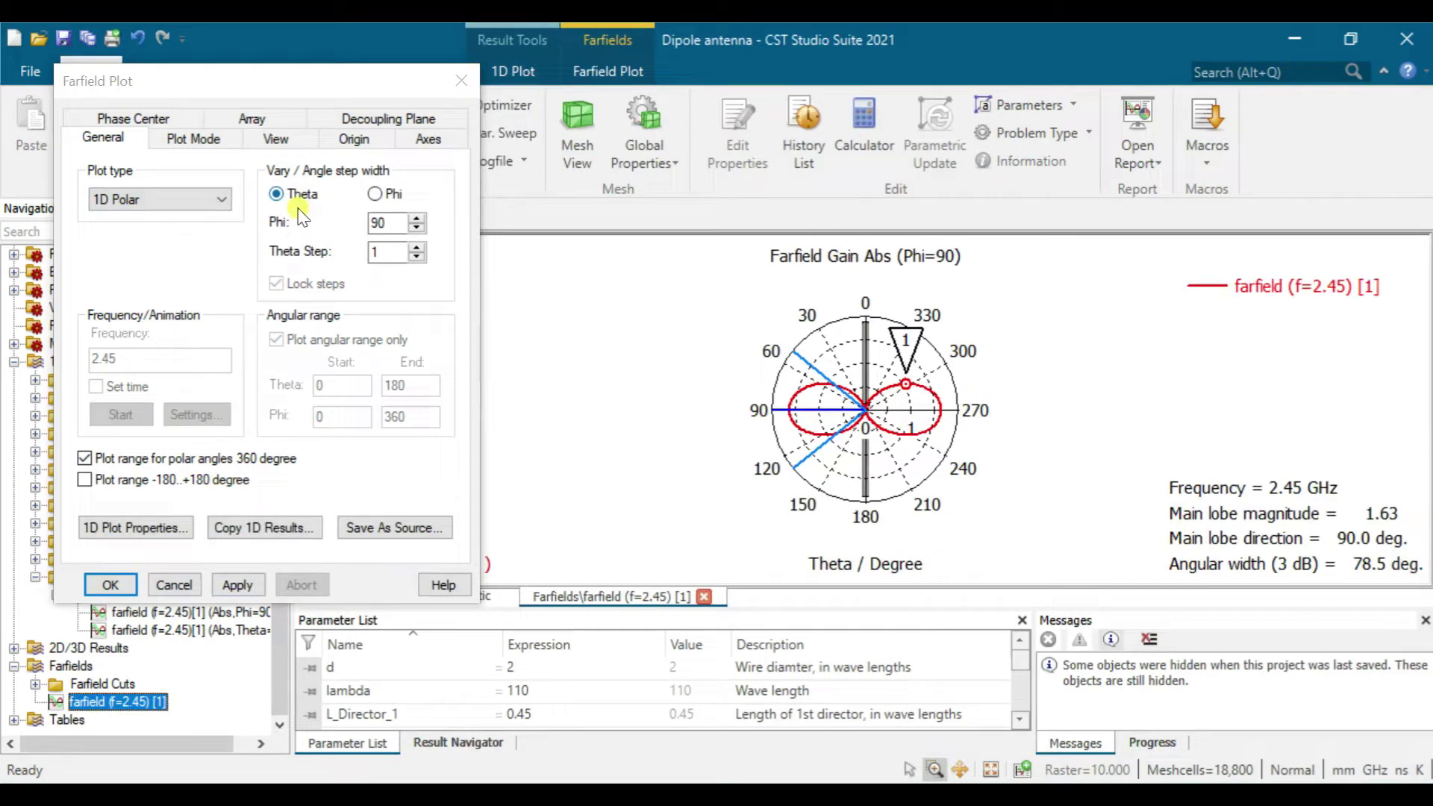
{"action": "left_click", "coordinate": [377, 222]}
{"action": "left_click", "coordinate": [461, 81]}
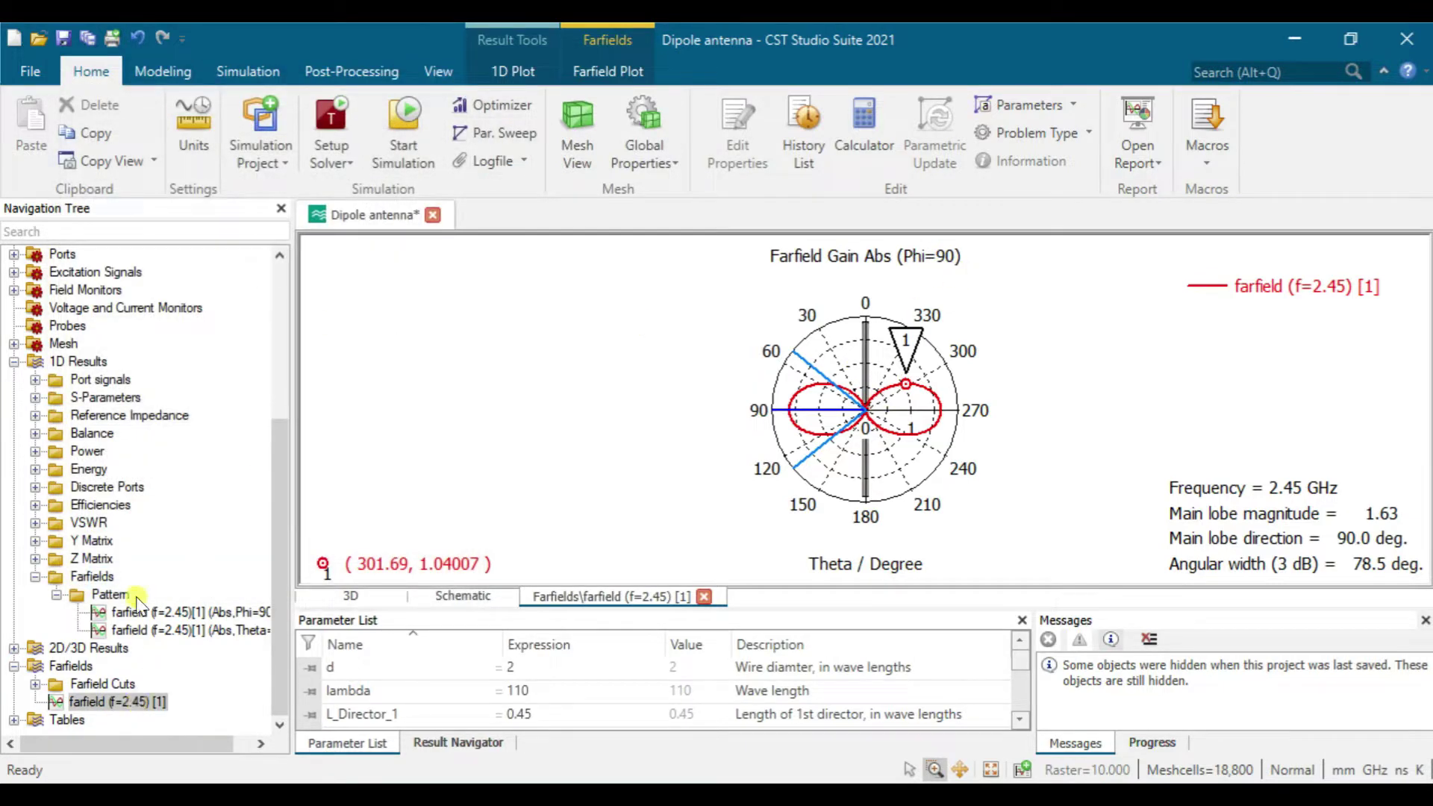
{"action": "left_click", "coordinate": [371, 80]}
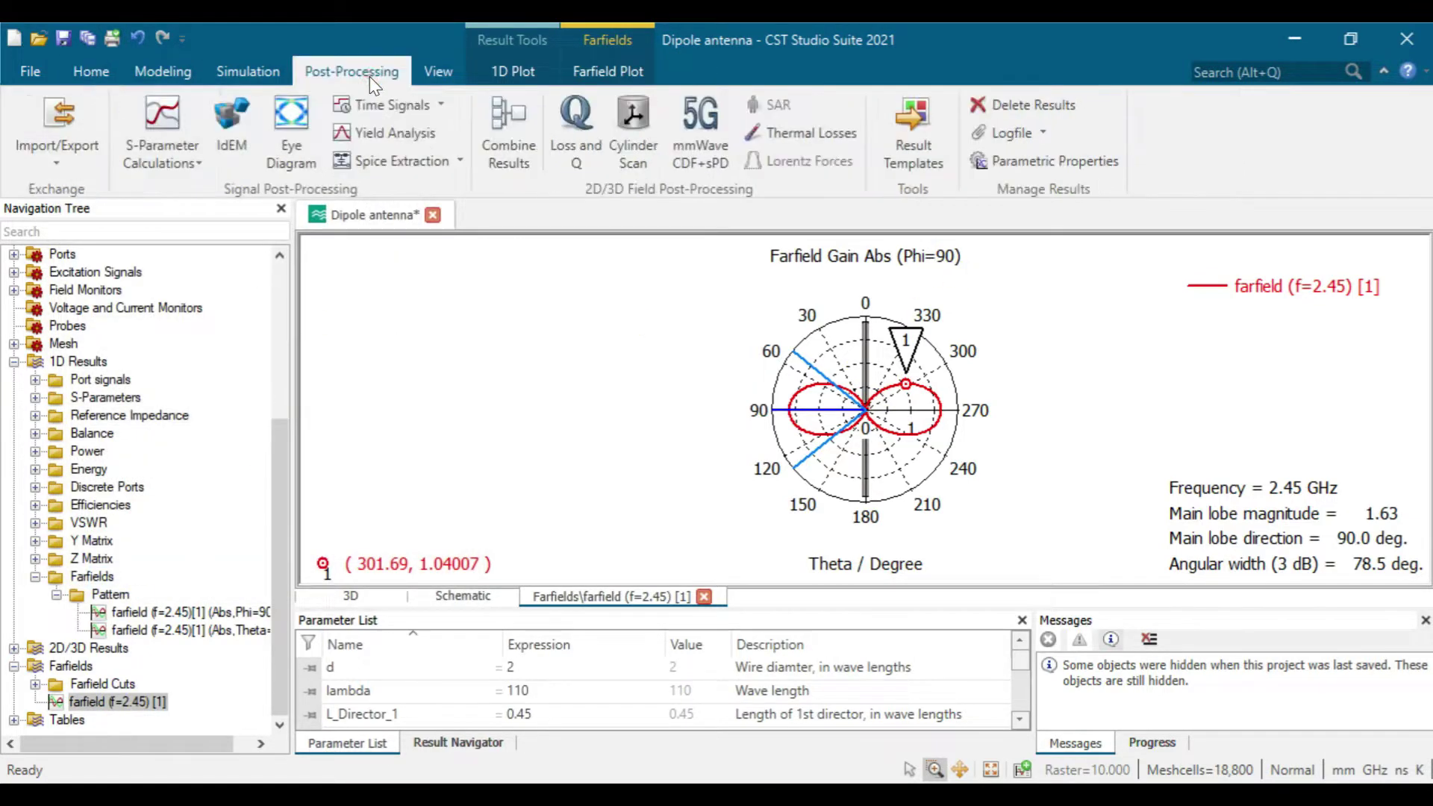
Export the polar plot data as ASCII text named 'Phi=90 (1)'.
{"action": "left_click", "coordinate": [70, 152]}
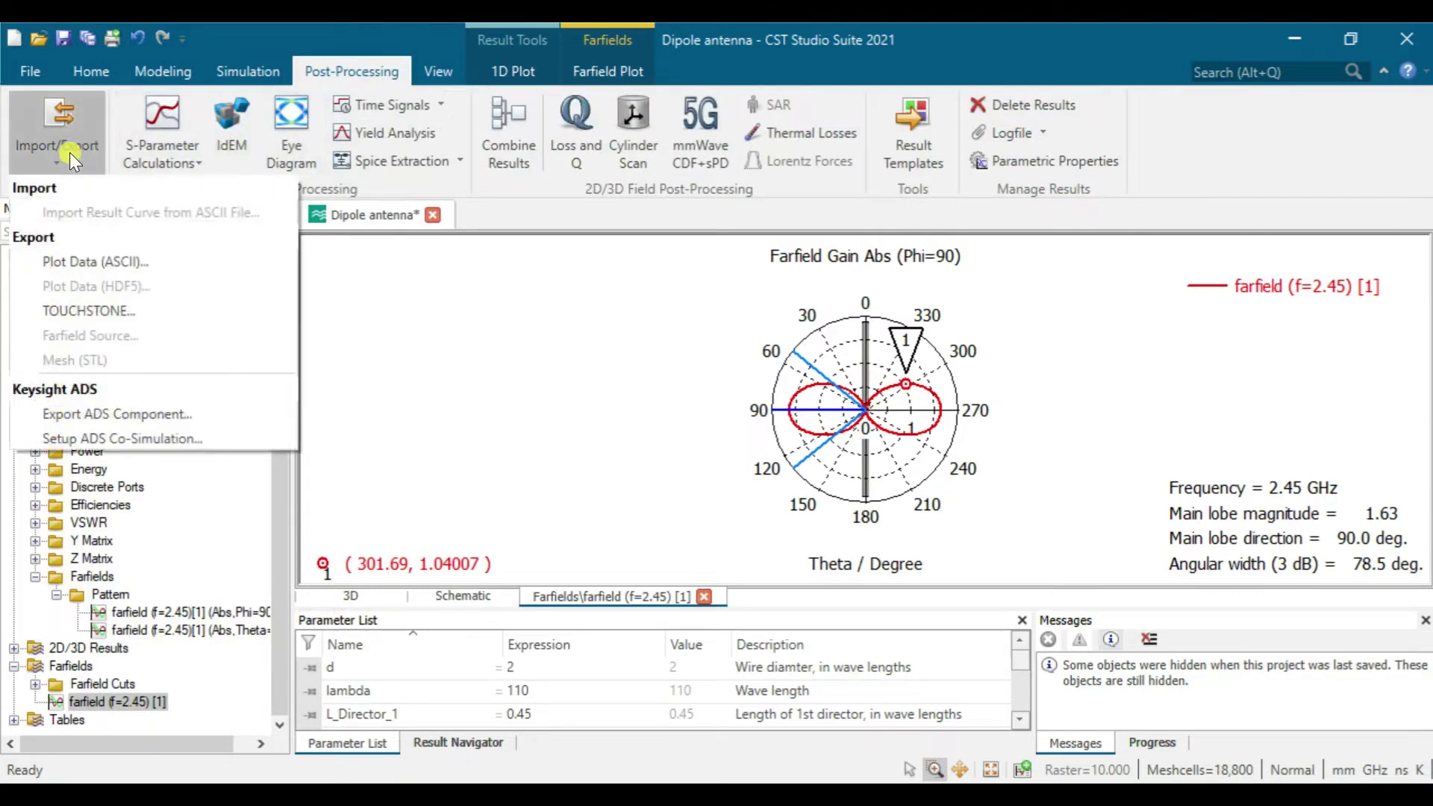
{"action": "left_click", "coordinate": [66, 265]}
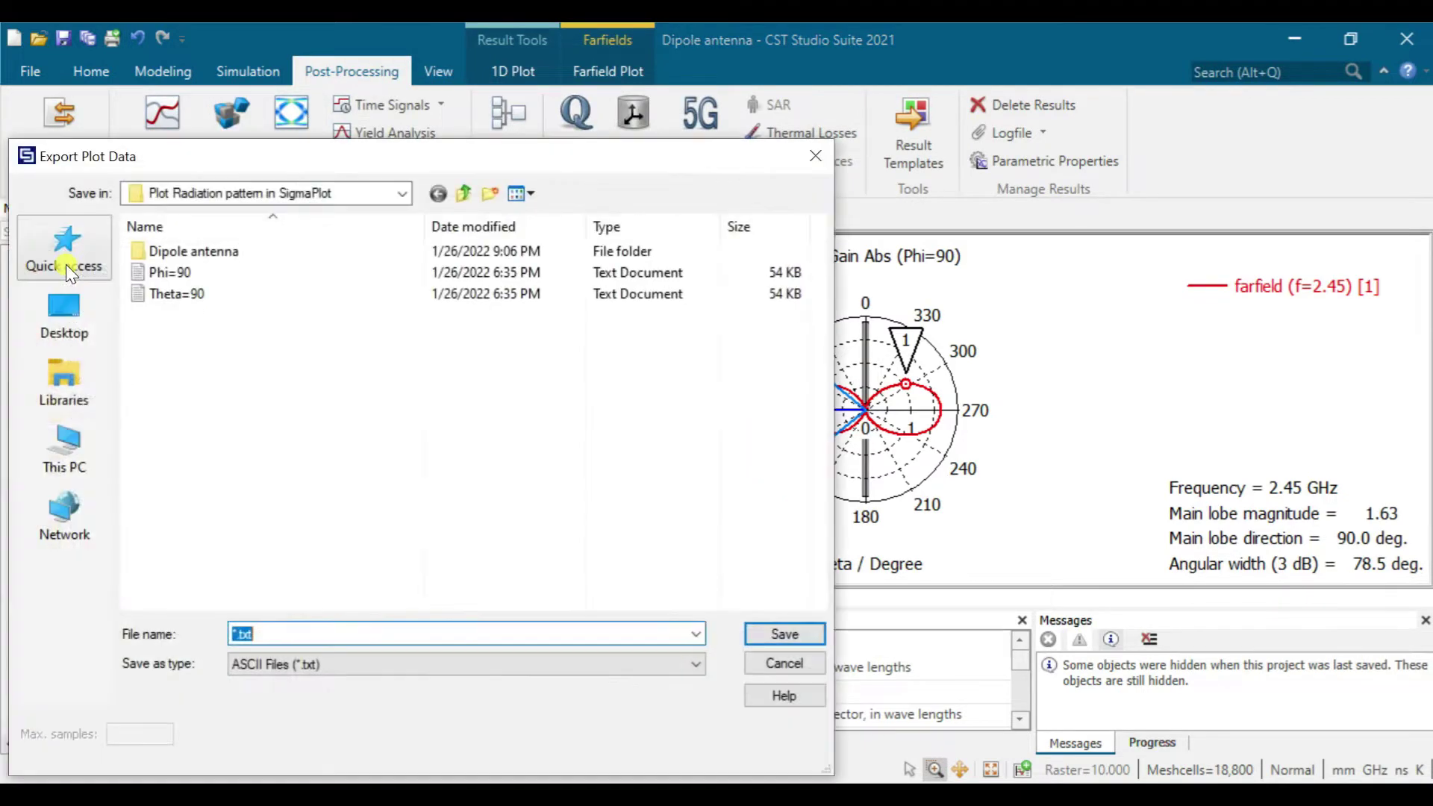
{"action": "left_click", "coordinate": [193, 276]}
{"action": "left_click", "coordinate": [333, 635]}
{"action": "left_click", "coordinate": [350, 629]}
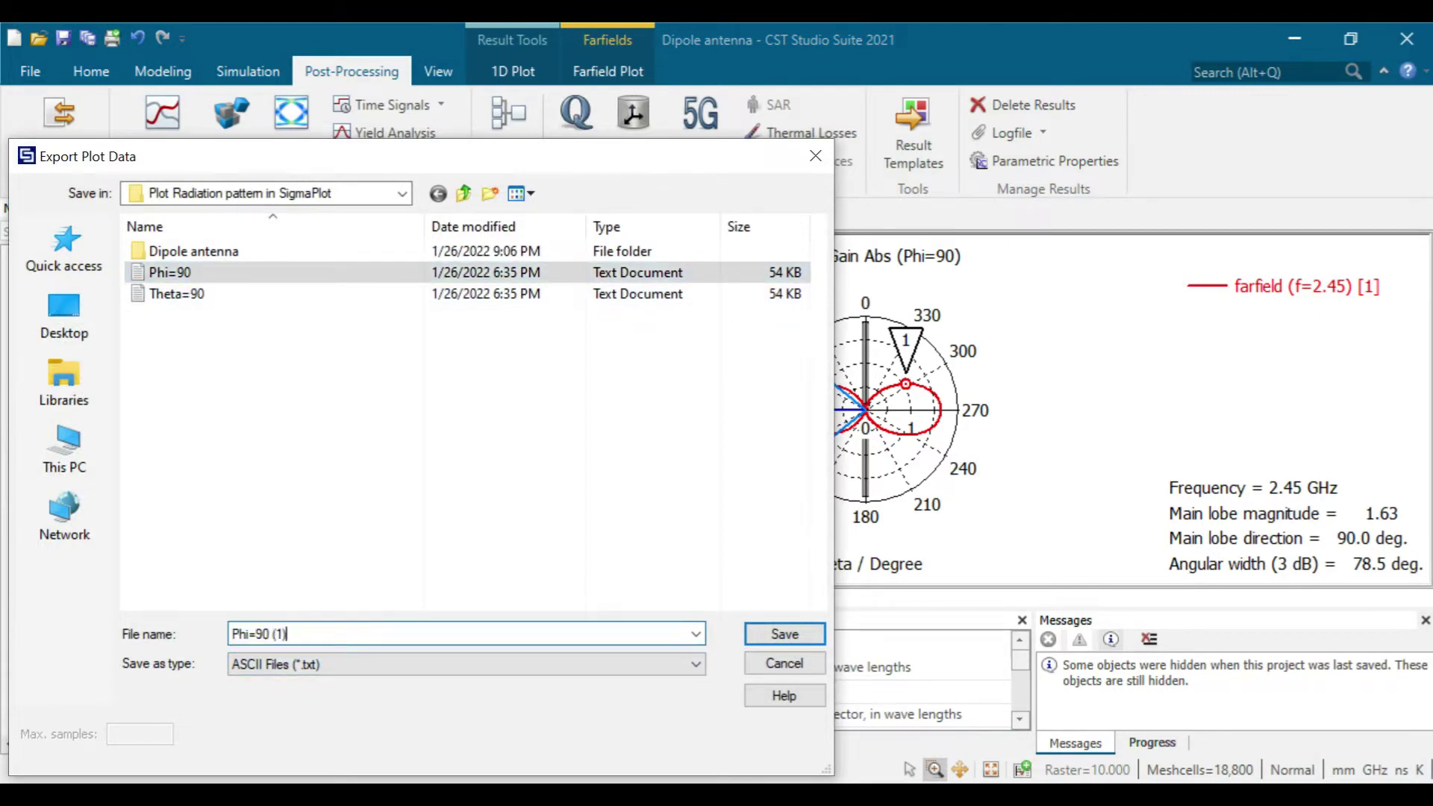
{"action": "type", "text": "(1)"}
{"action": "key", "text": "Return"}
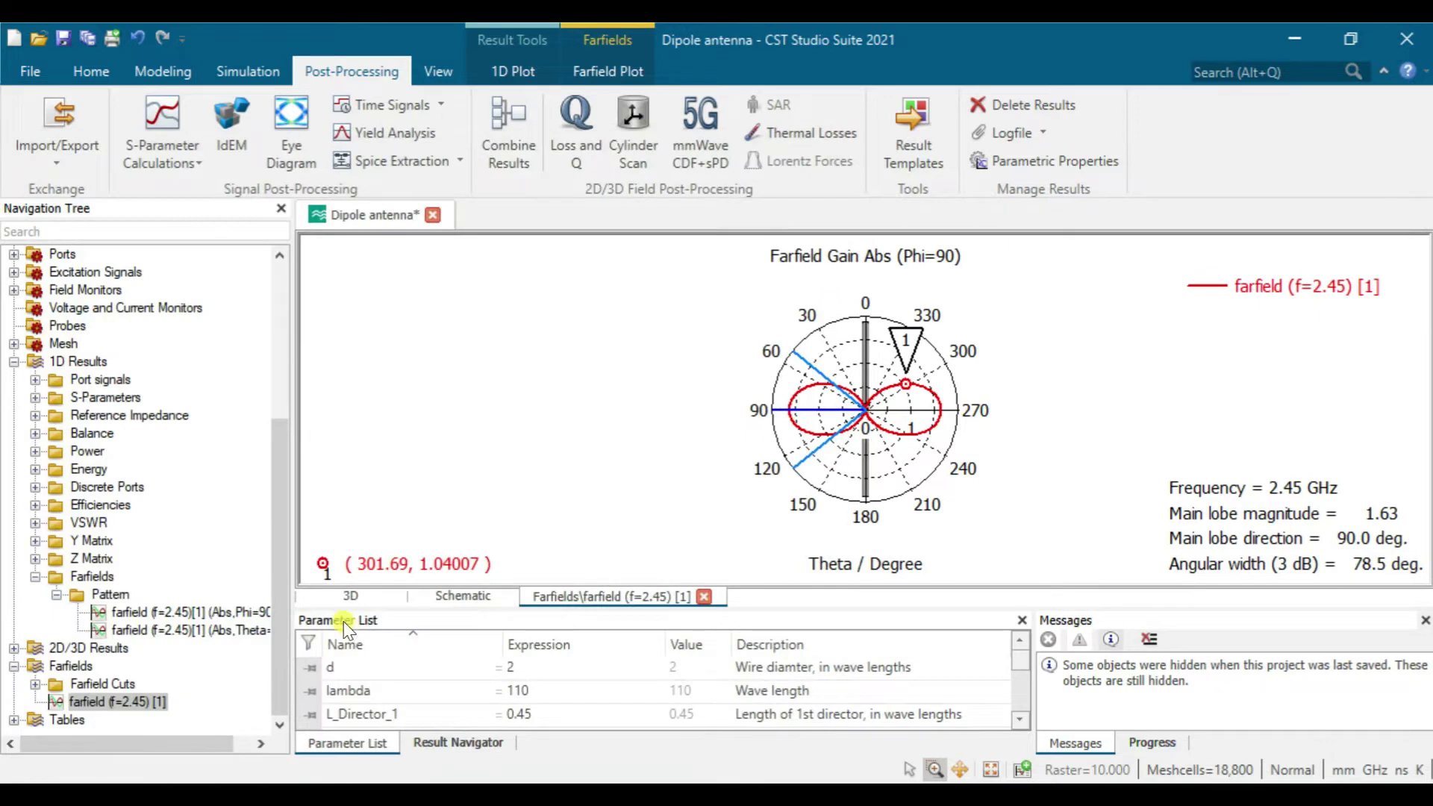
Hold Theta constant for the polar cut and compare it with the antenna patterns PDF.
{"action": "left_click", "coordinate": [633, 66]}
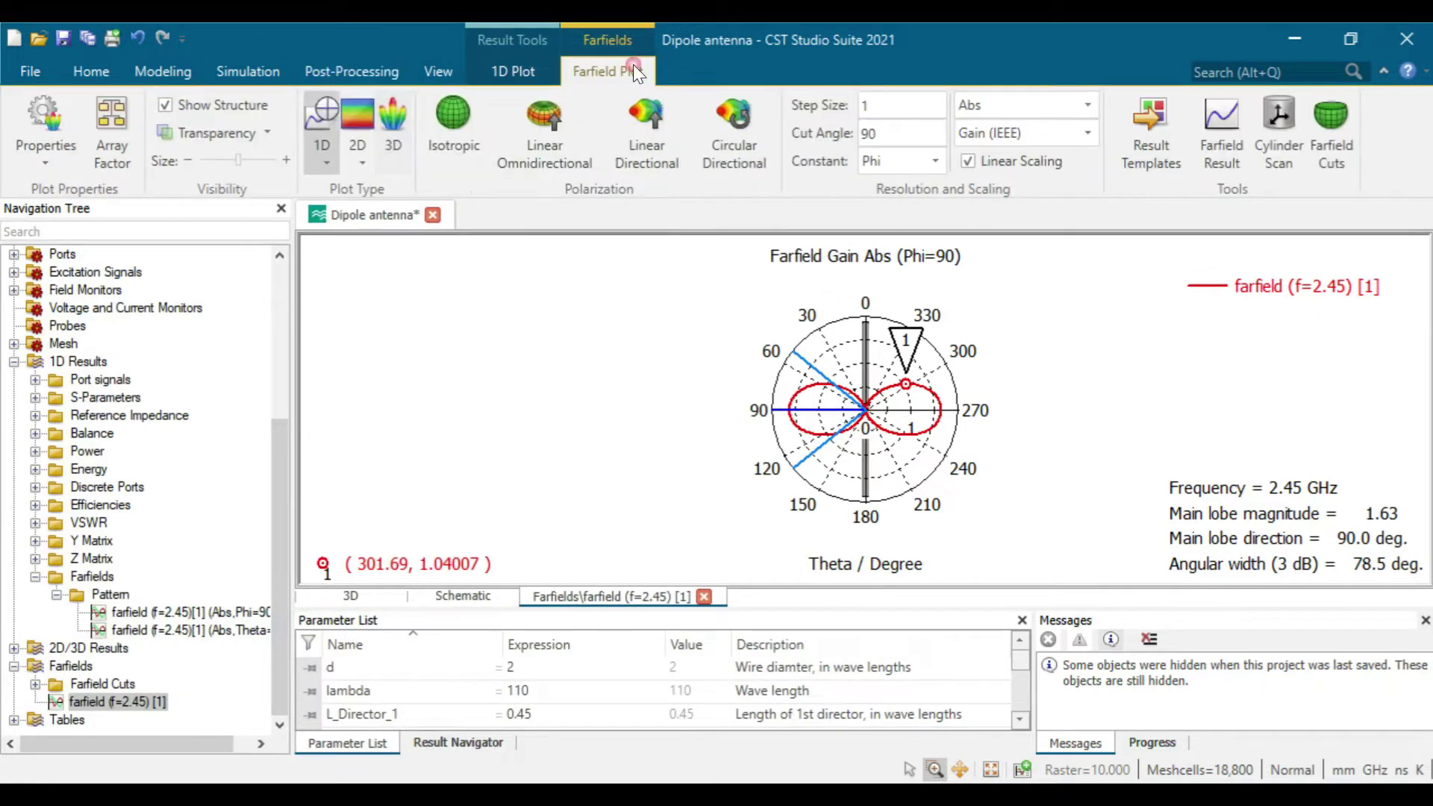
{"action": "left_click", "coordinate": [932, 163]}
{"action": "left_click", "coordinate": [919, 185]}
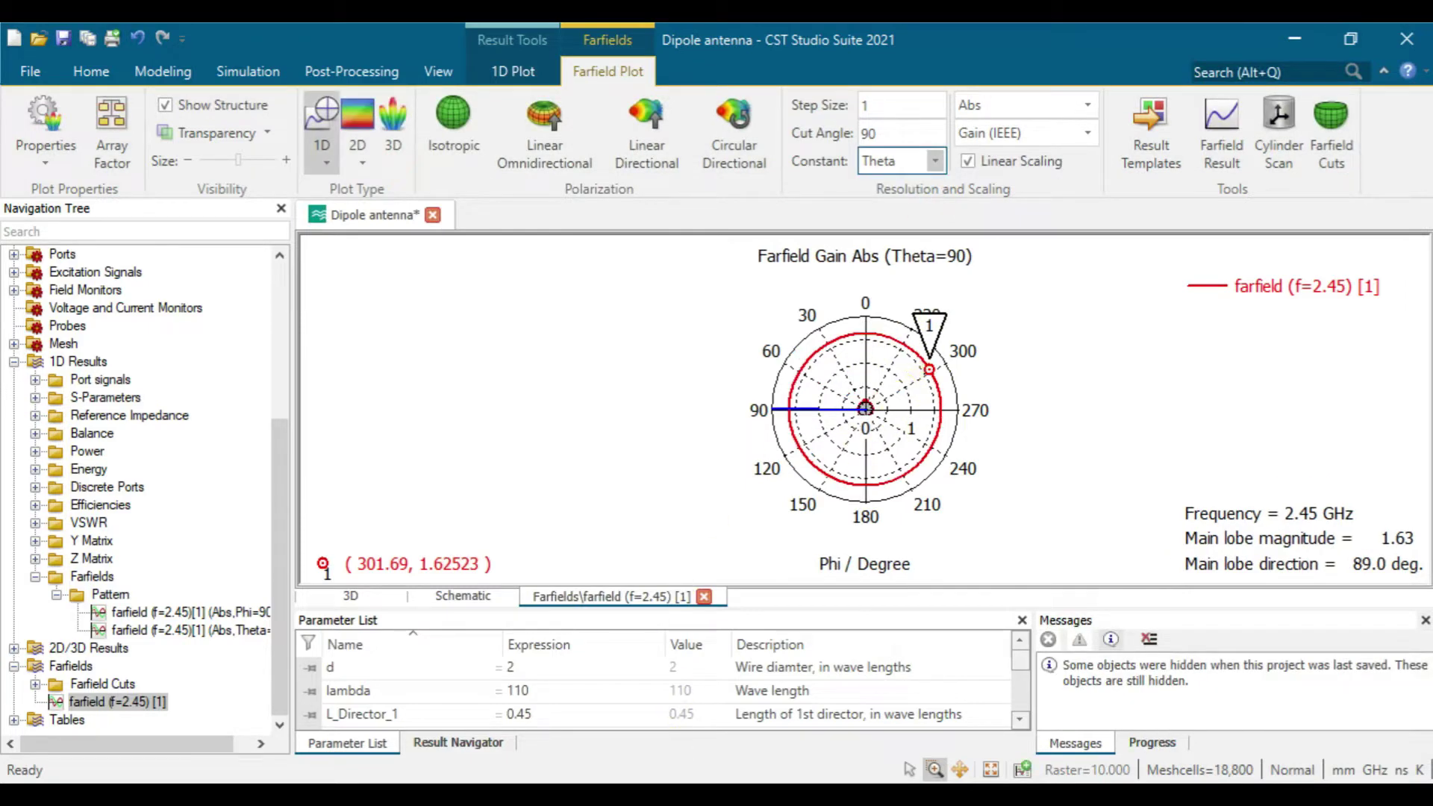
{"action": "key", "text": "alt+Tab"}
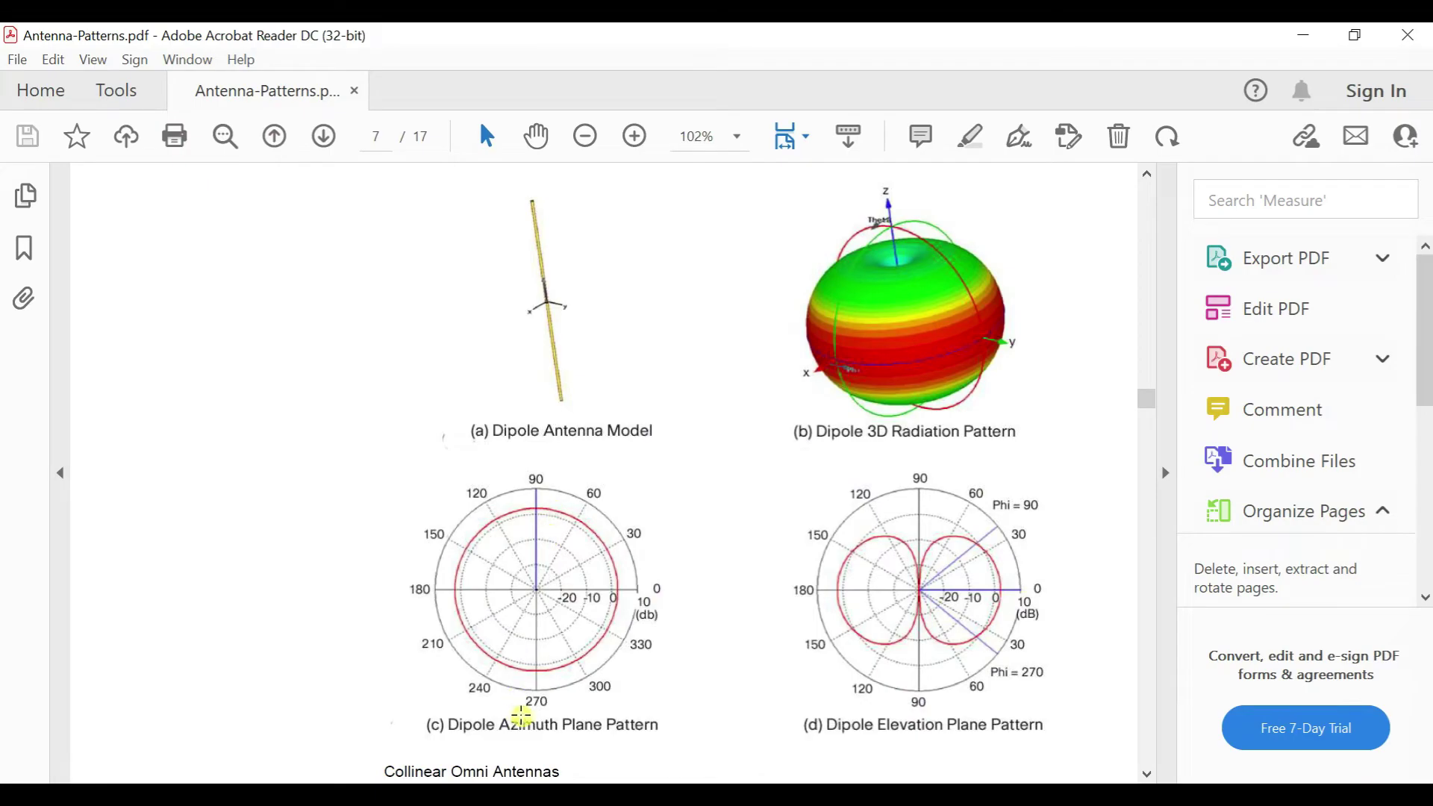
{"action": "key", "text": "alt+Tab"}
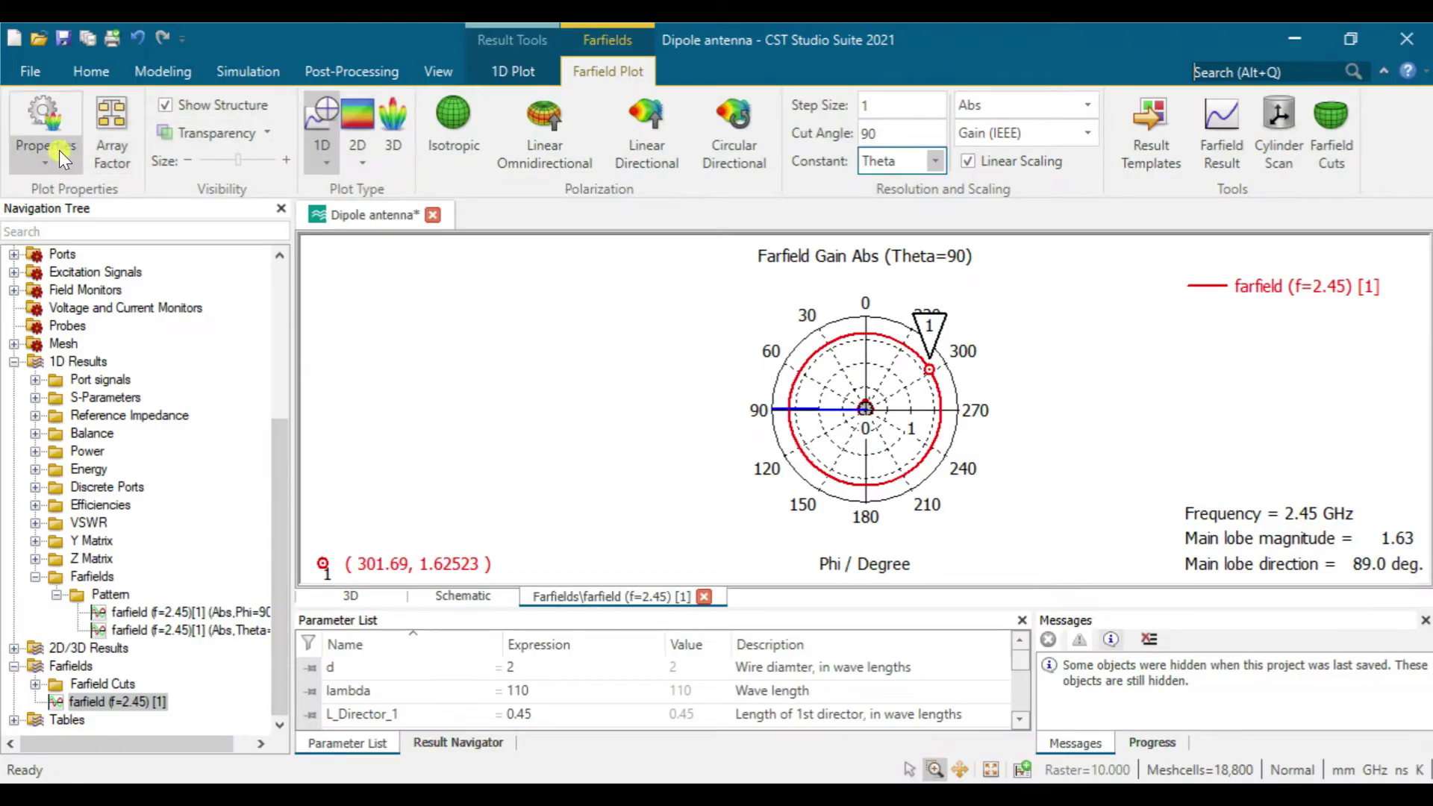
Export the Theta=90 cut as ASCII 'Theta=90 (1)' and show the two-curve Pattern plot.
{"action": "left_click", "coordinate": [328, 71]}
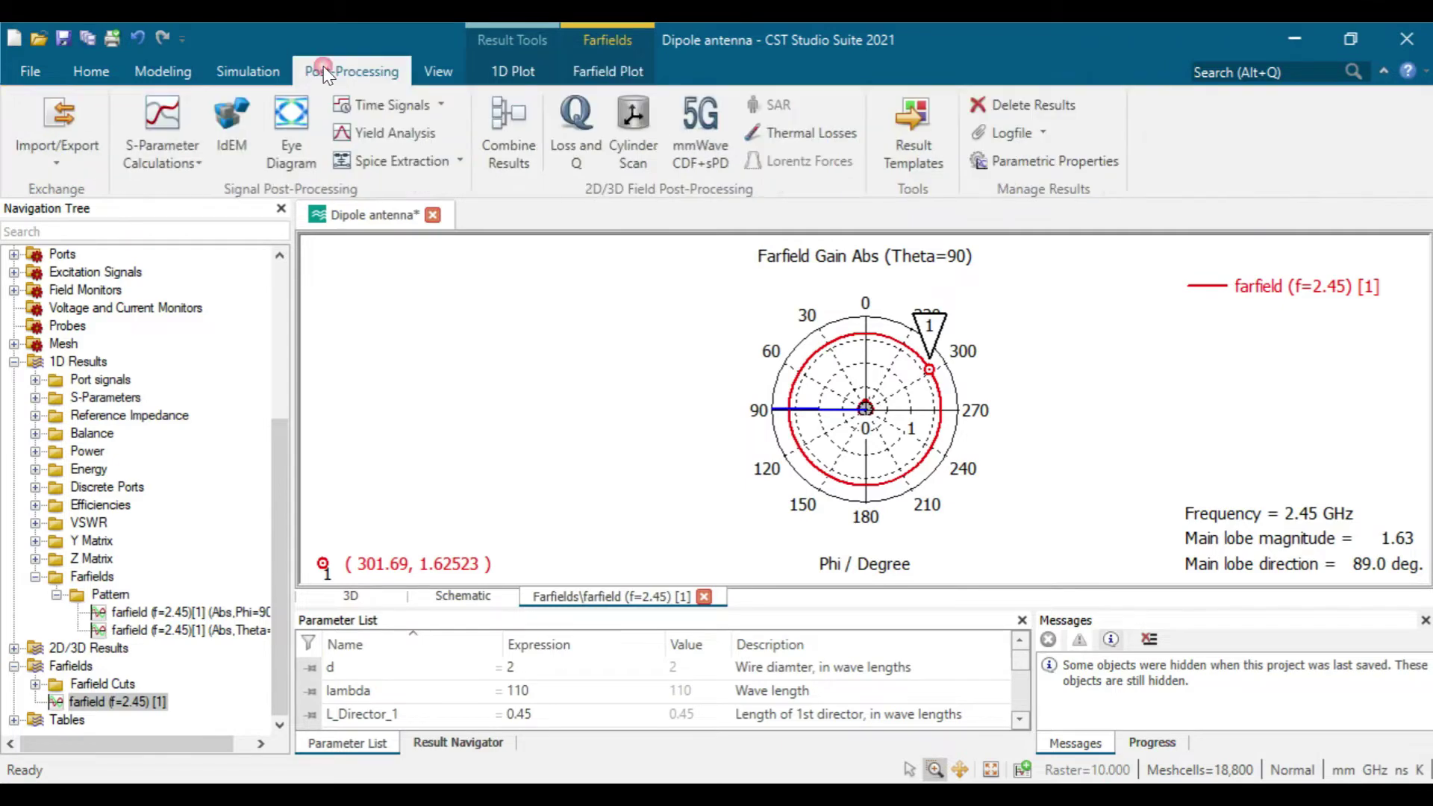
{"action": "left_click", "coordinate": [67, 142]}
{"action": "left_click", "coordinate": [79, 255]}
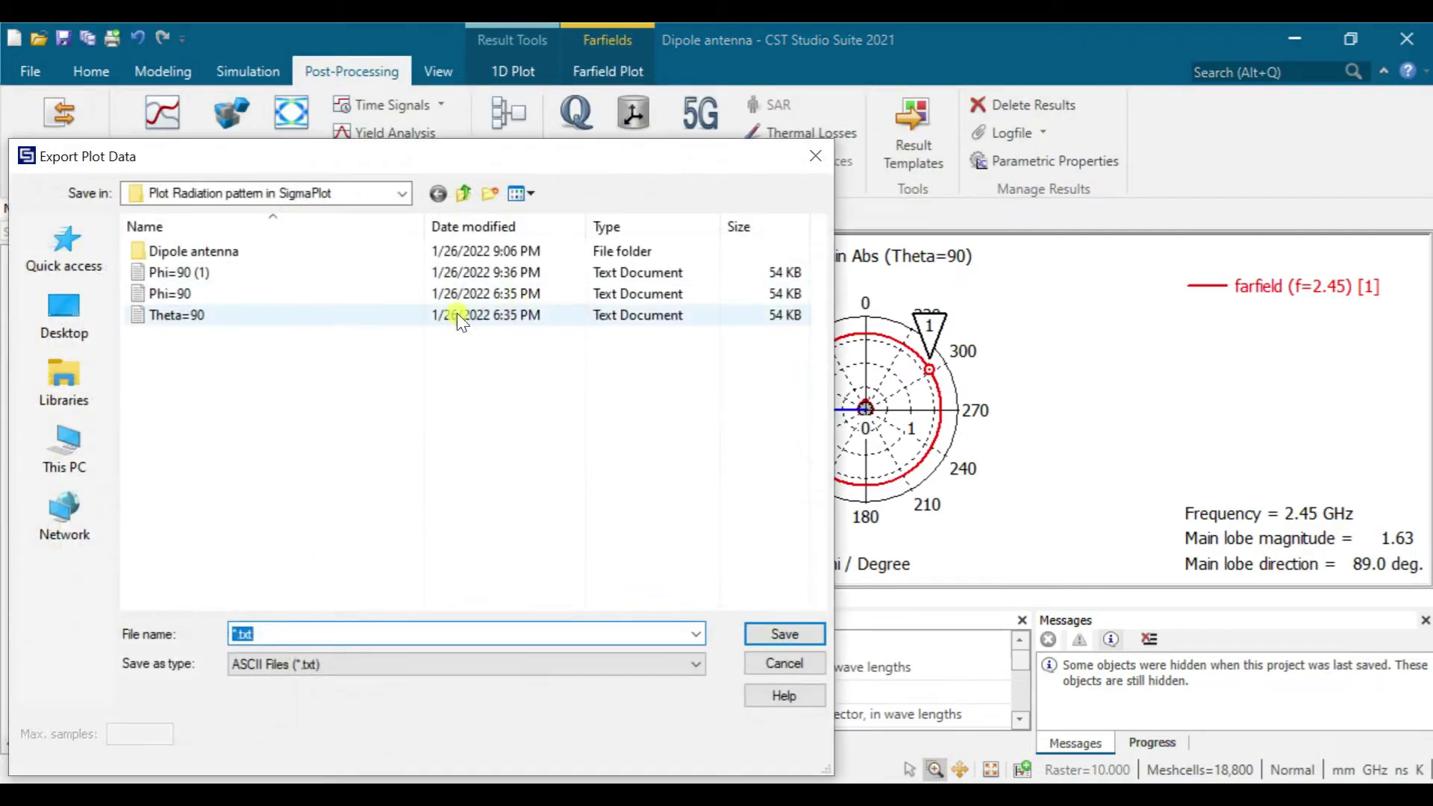
{"action": "left_click", "coordinate": [254, 315]}
{"action": "left_click", "coordinate": [337, 633]}
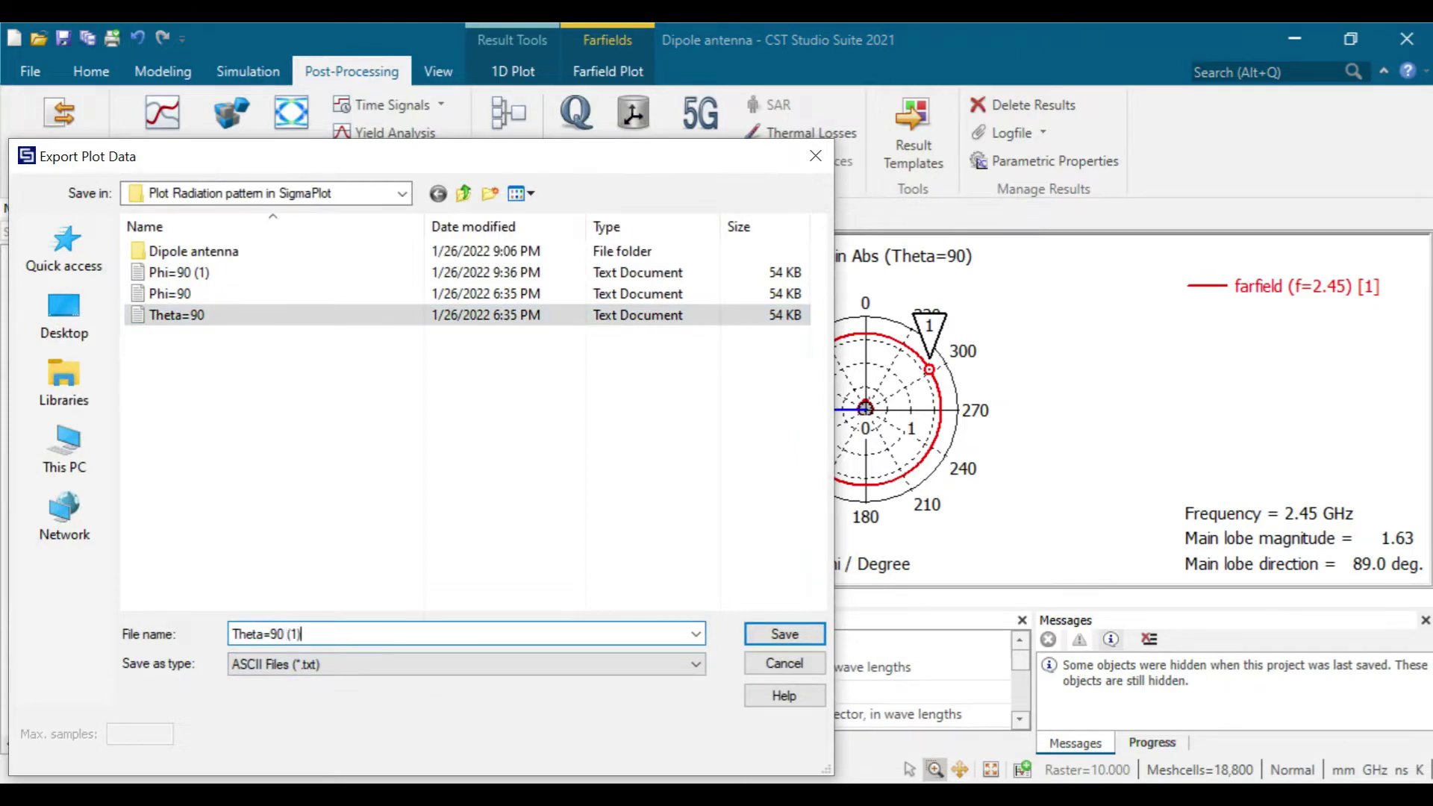
{"action": "key", "text": "Return"}
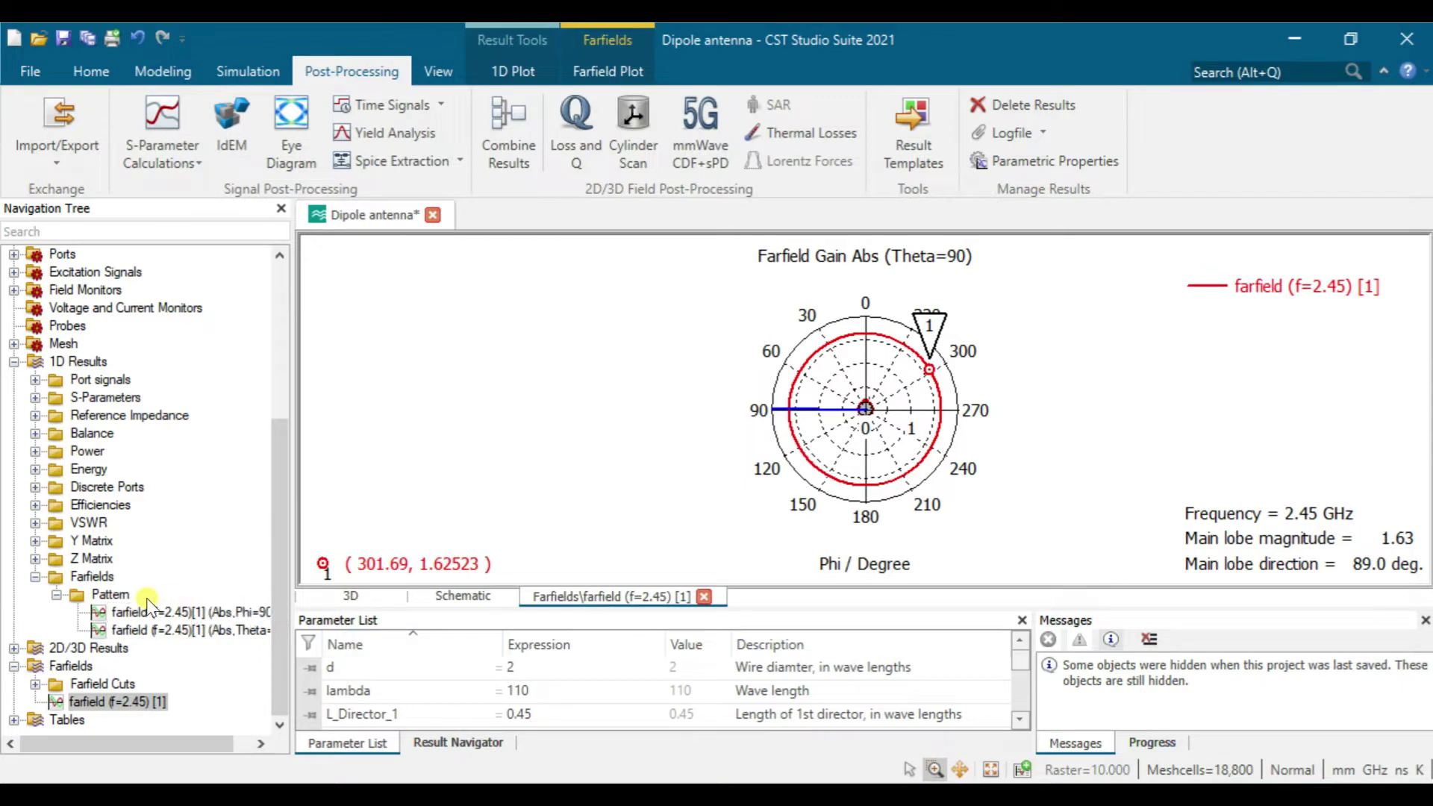
{"action": "left_click", "coordinate": [111, 595]}
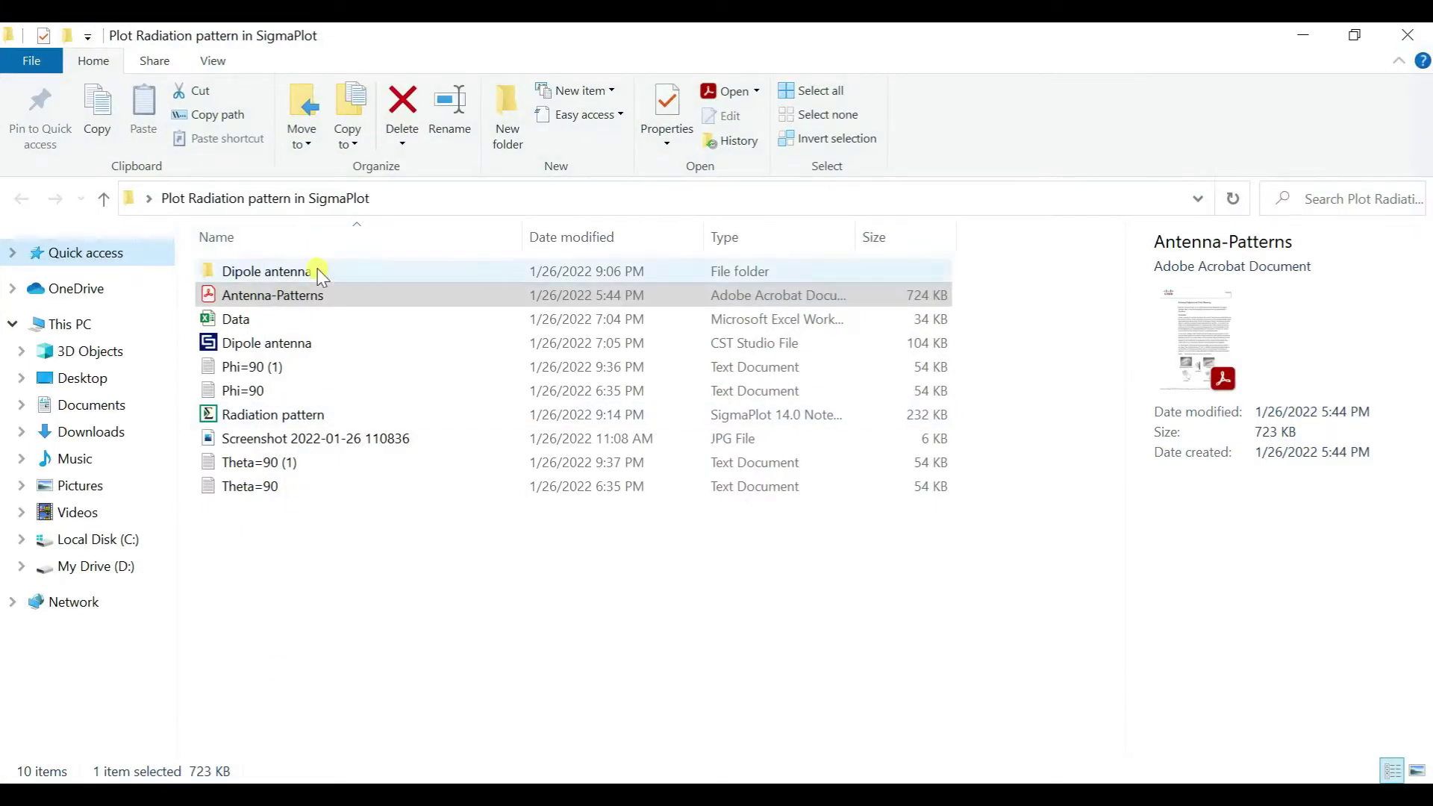
Open Theta=90 (1) in a maximized Notepad and inspect the first Abs(Gain) value.
{"action": "double_click", "coordinate": [302, 468]}
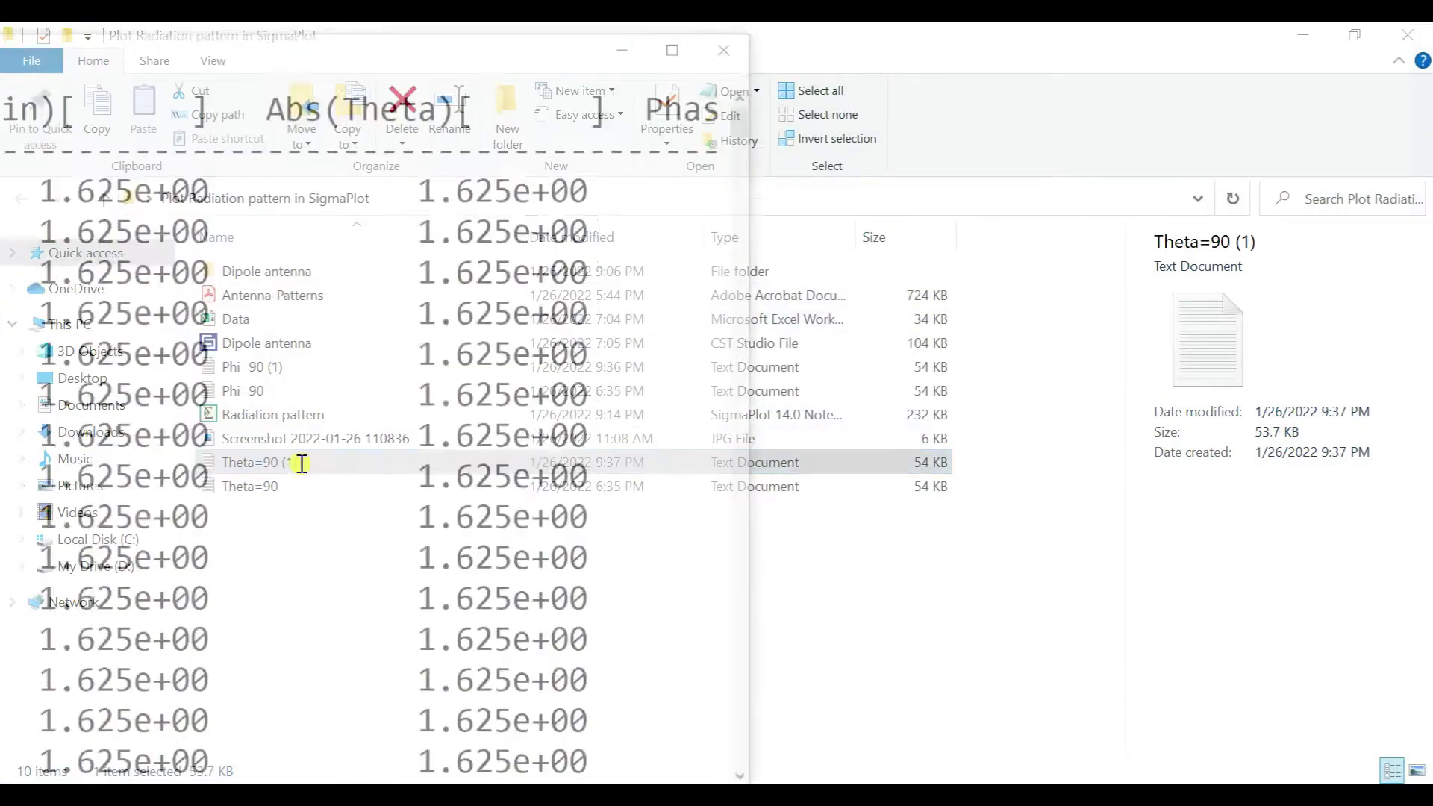
{"action": "double_click", "coordinate": [386, 44]}
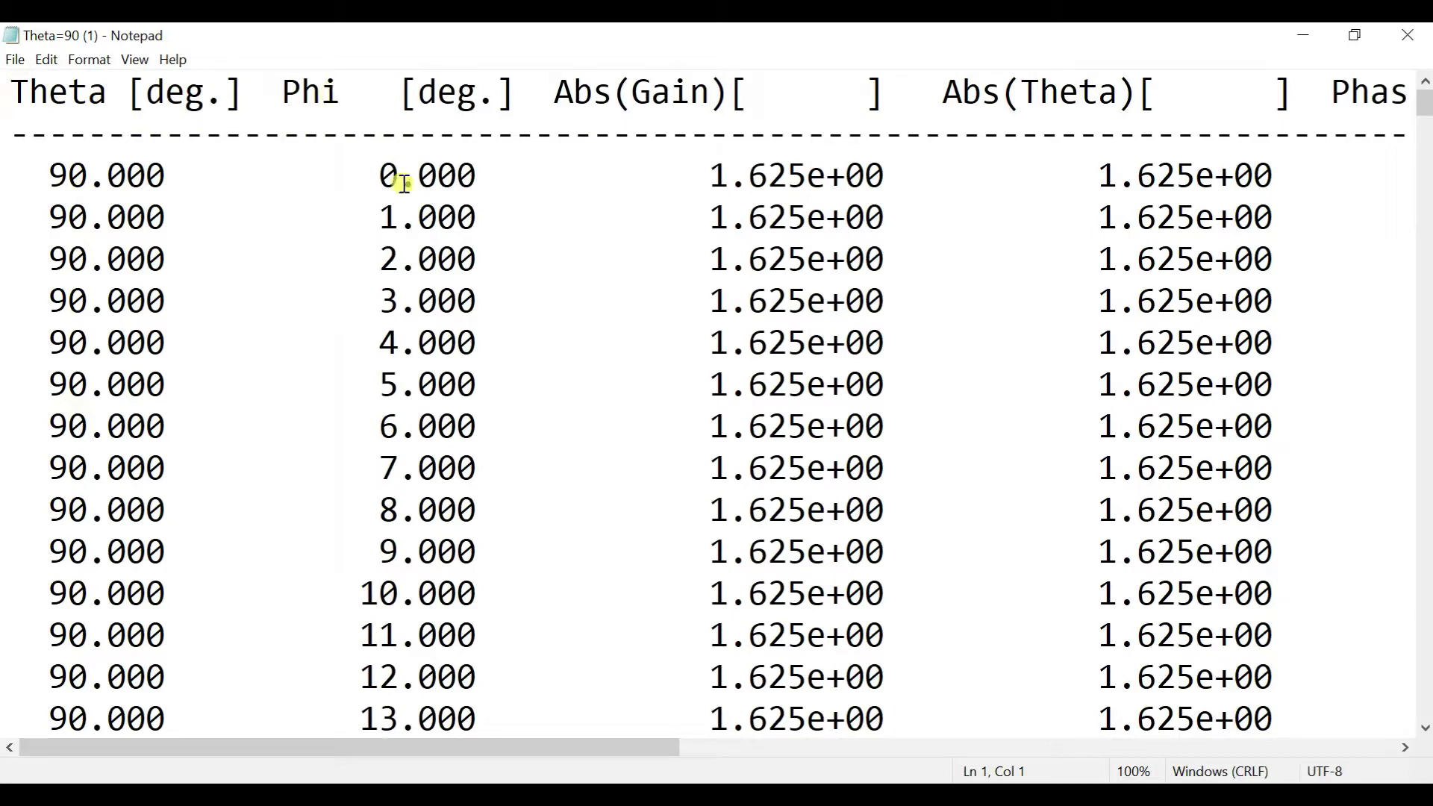
{"action": "left_click_drag", "start_coordinate": [1425, 105], "coordinate": [1395, 737]}
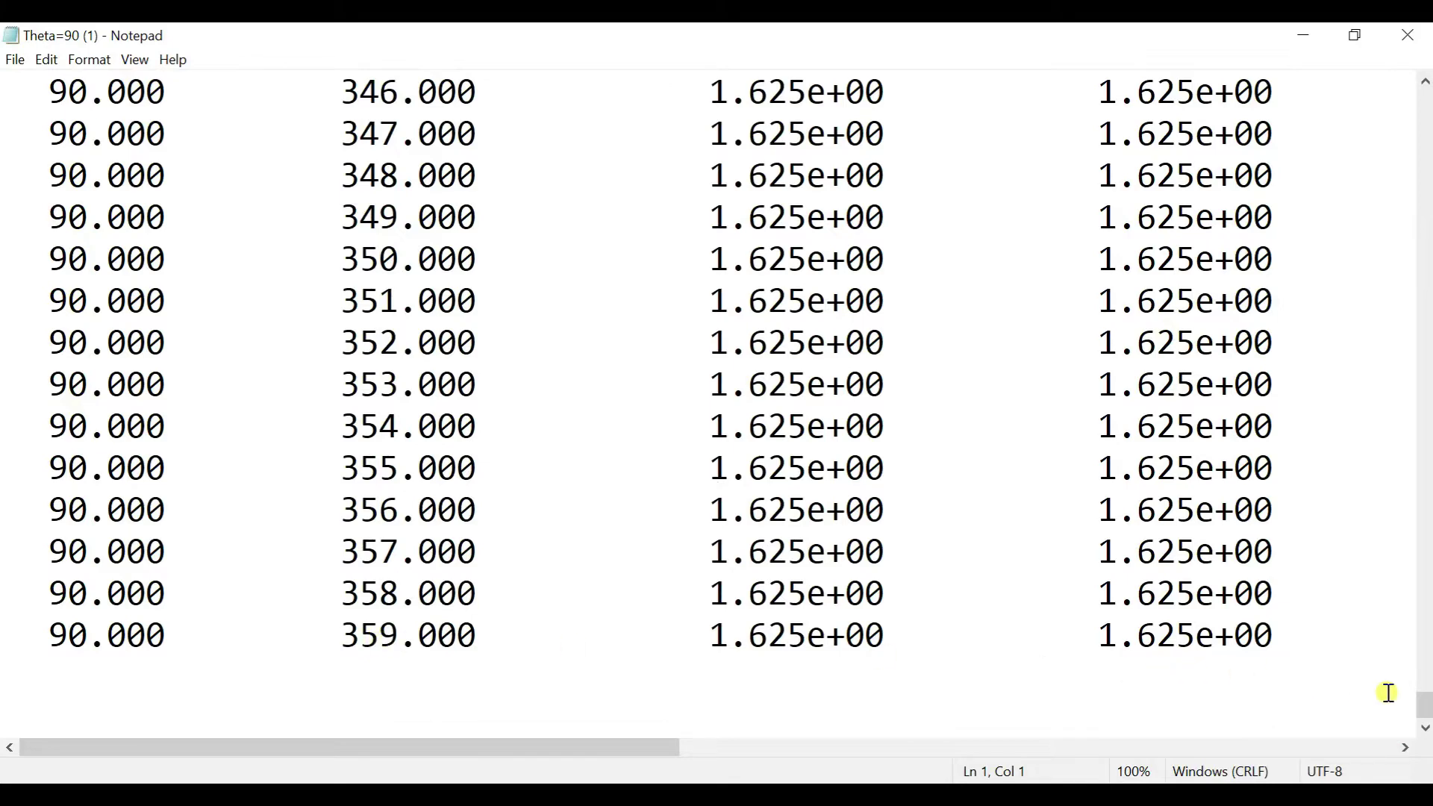
{"action": "left_click_drag", "start_coordinate": [1426, 708], "coordinate": [1427, 74]}
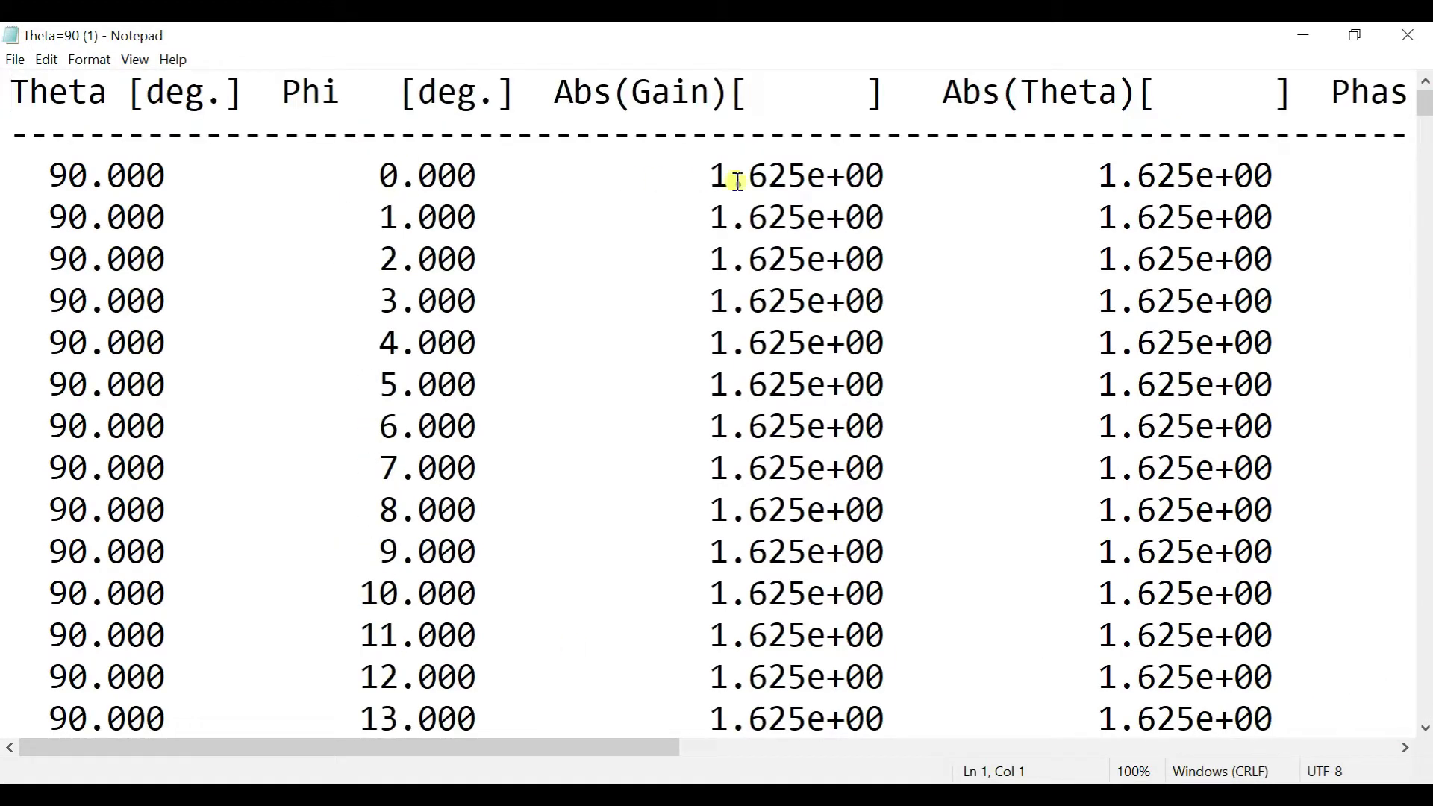
{"action": "left_click_drag", "start_coordinate": [709, 175], "coordinate": [860, 253]}
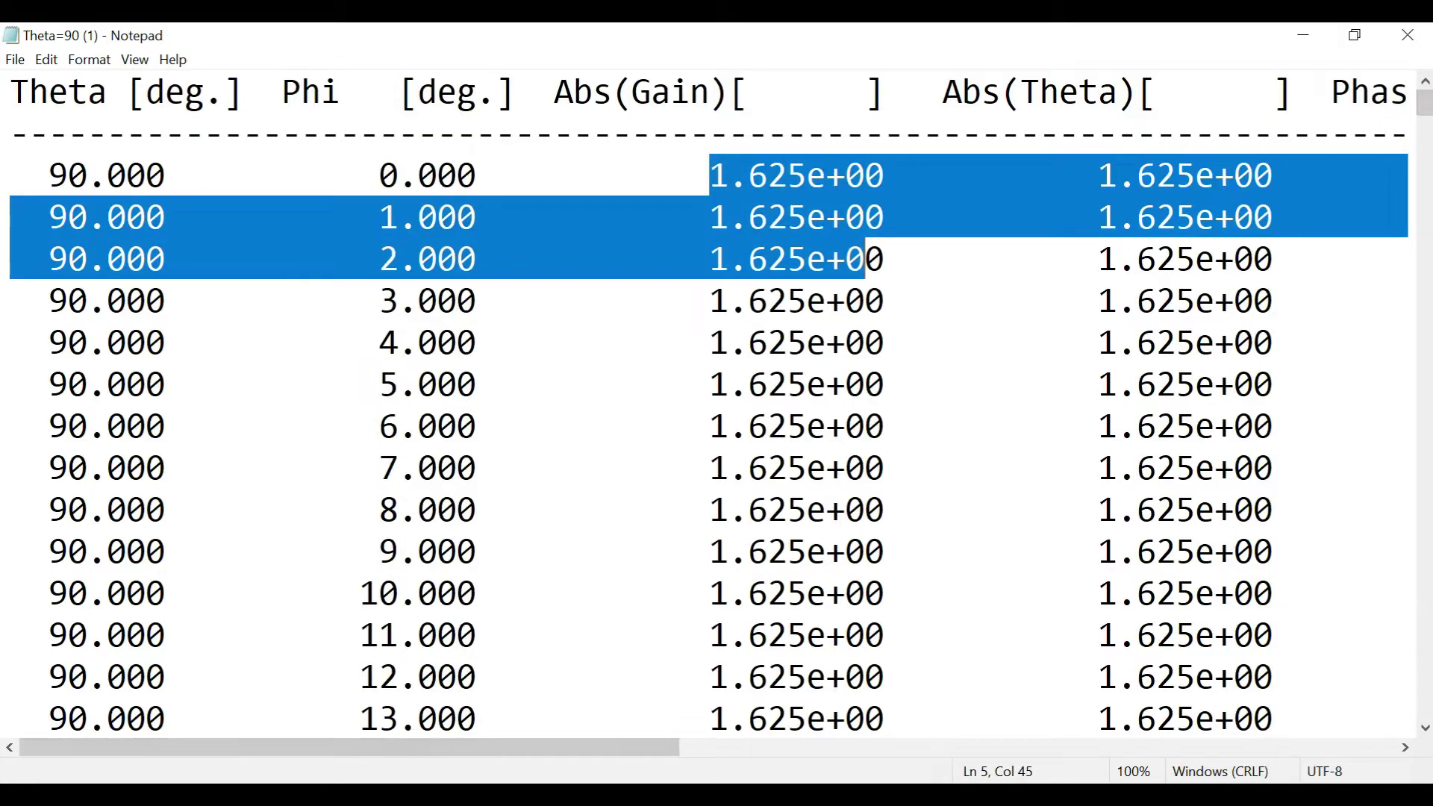
Compare the exported data against CST's farfield gain polar plot and its settings.
{"action": "key", "text": "alt+Tab"}
{"action": "left_click", "coordinate": [117, 702]}
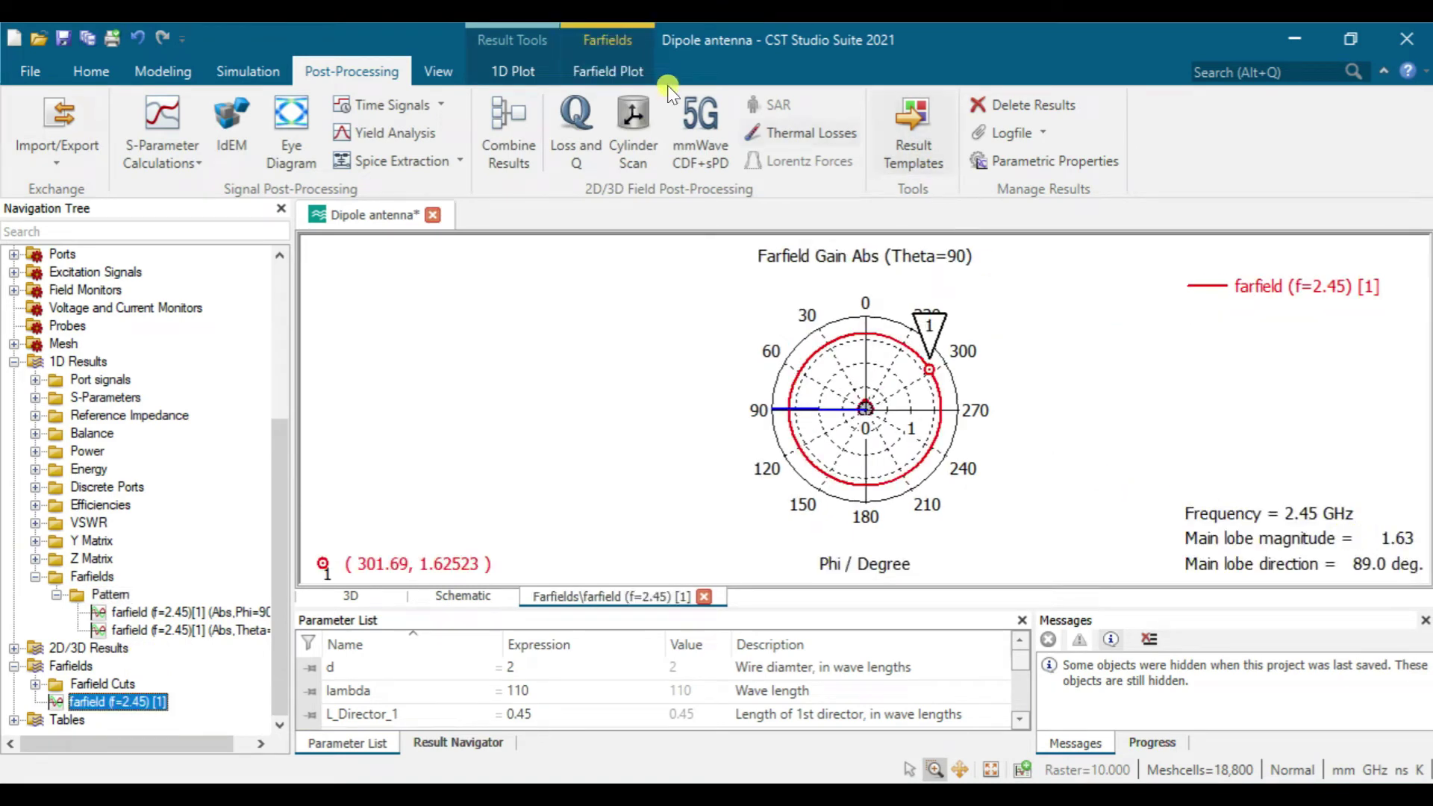
{"action": "left_click", "coordinate": [631, 68]}
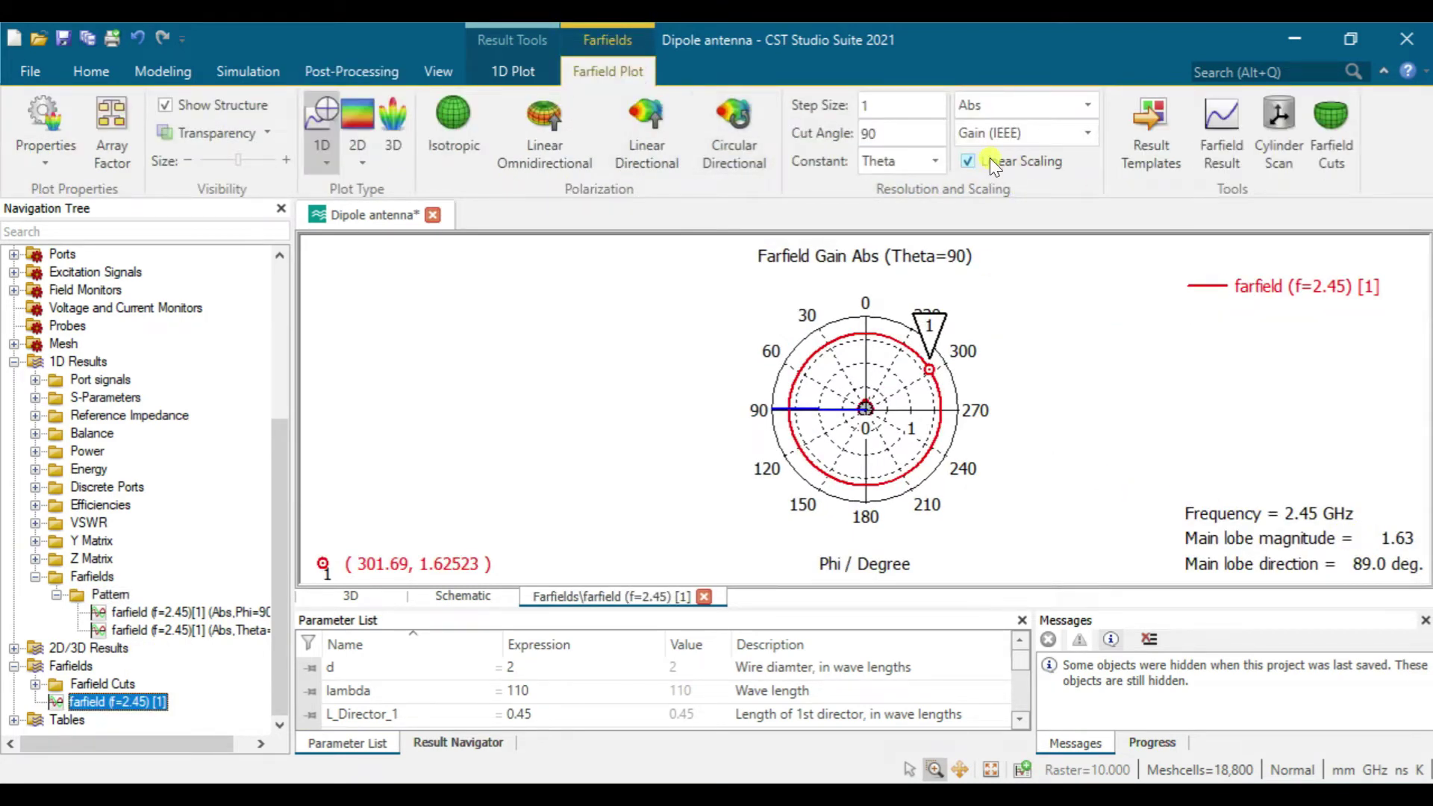
{"action": "key", "text": "alt+Tab"}
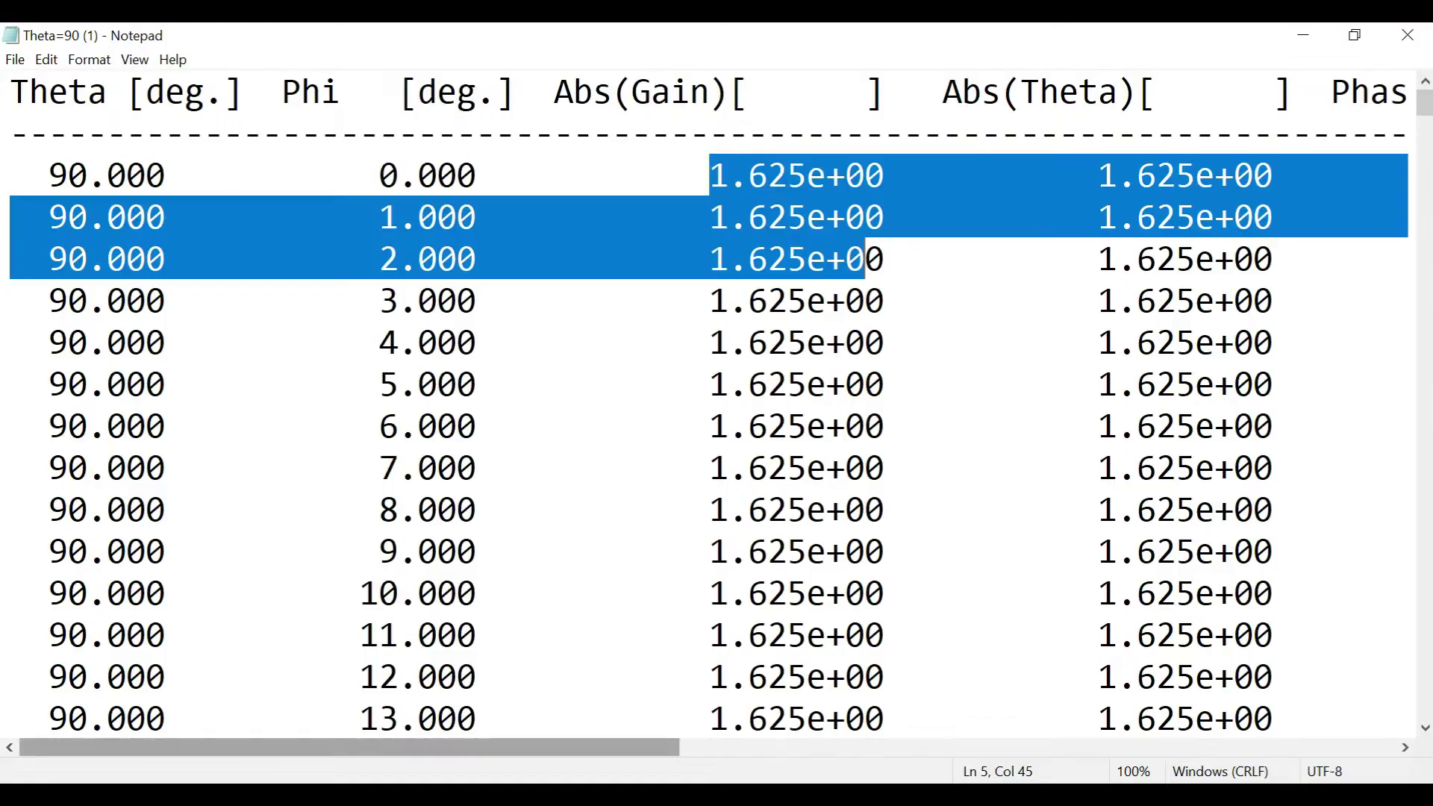
{"action": "left_click", "coordinate": [785, 215]}
{"action": "left_click_drag", "start_coordinate": [1425, 116], "coordinate": [1424, 712]}
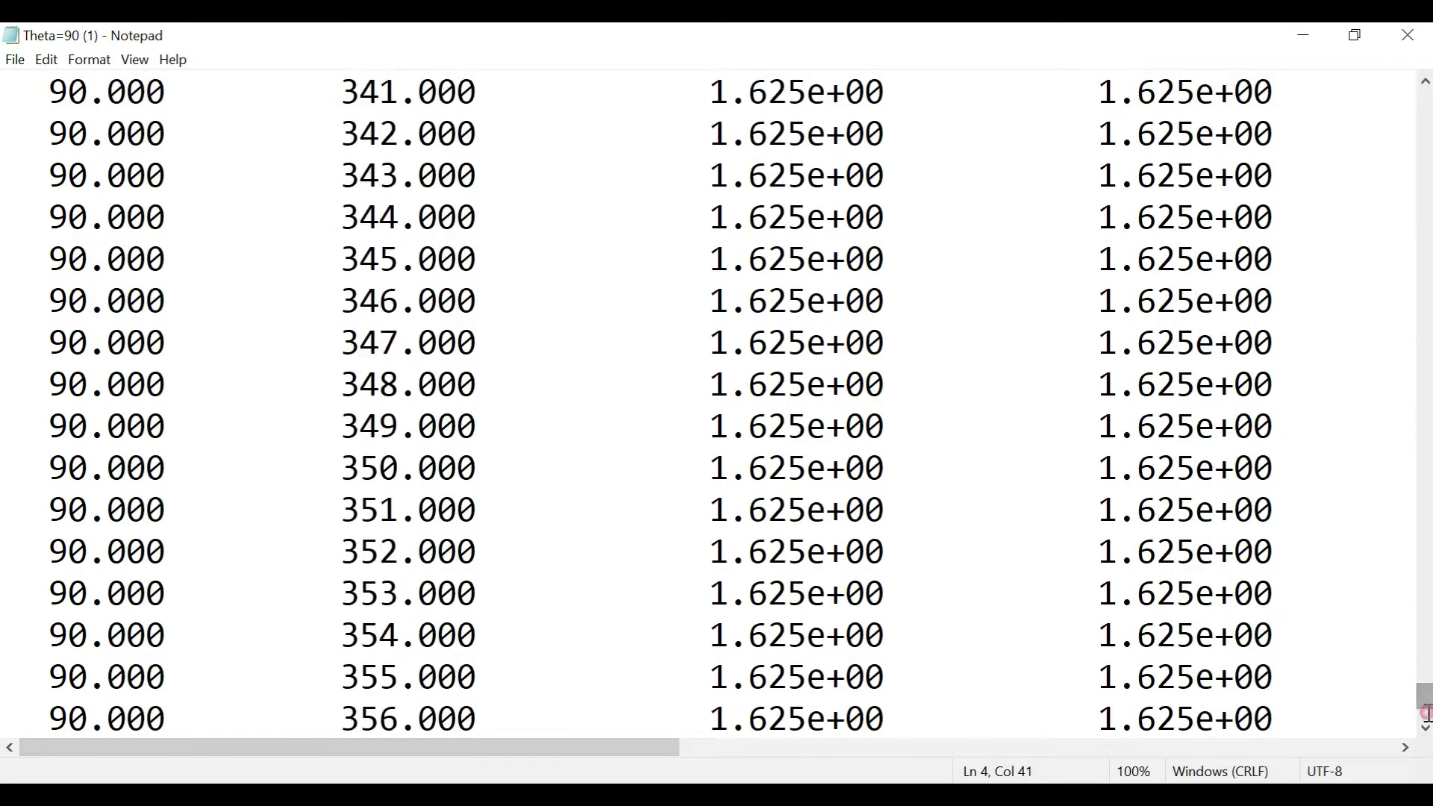
{"action": "key", "text": "alt+Tab"}
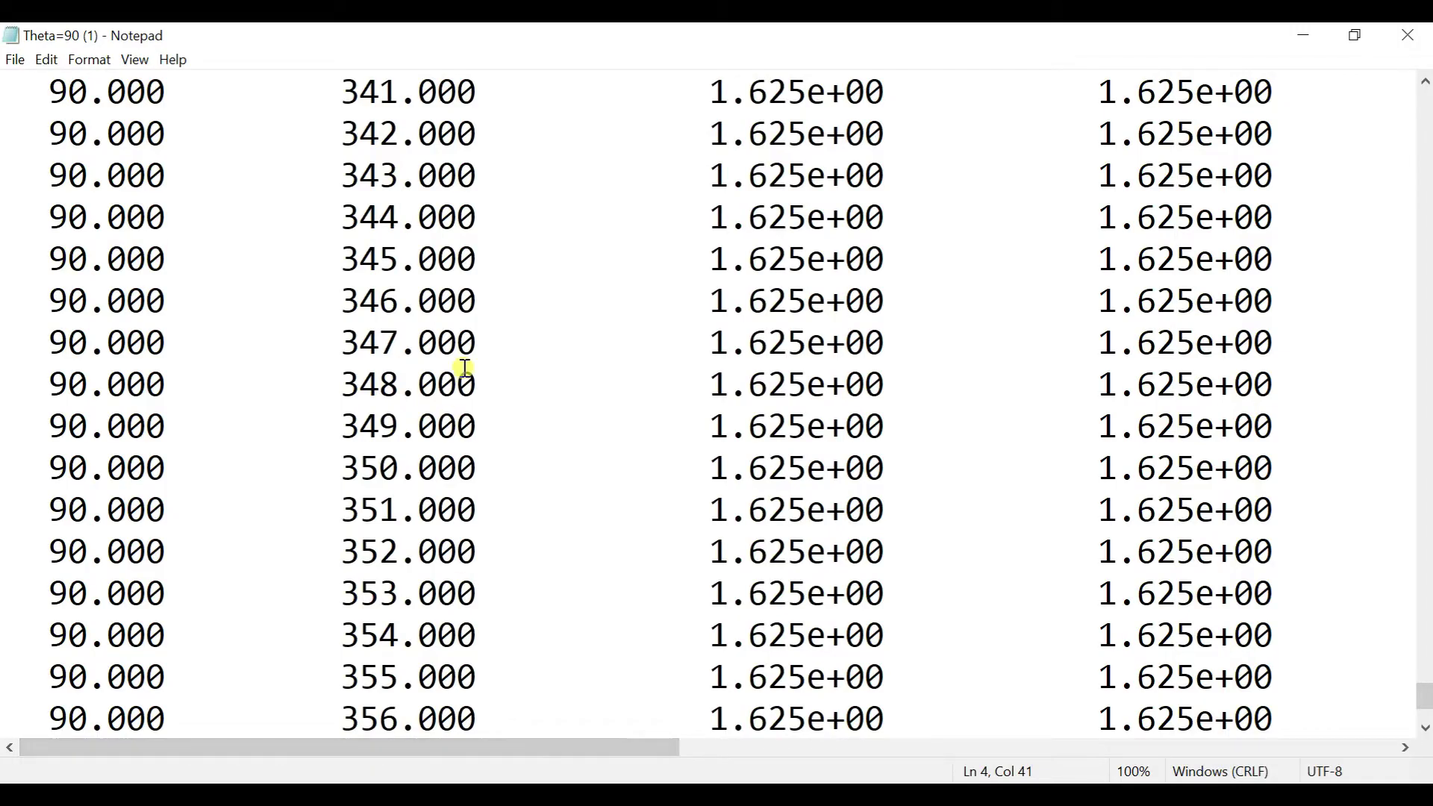
{"action": "left_click", "coordinate": [495, 382]}
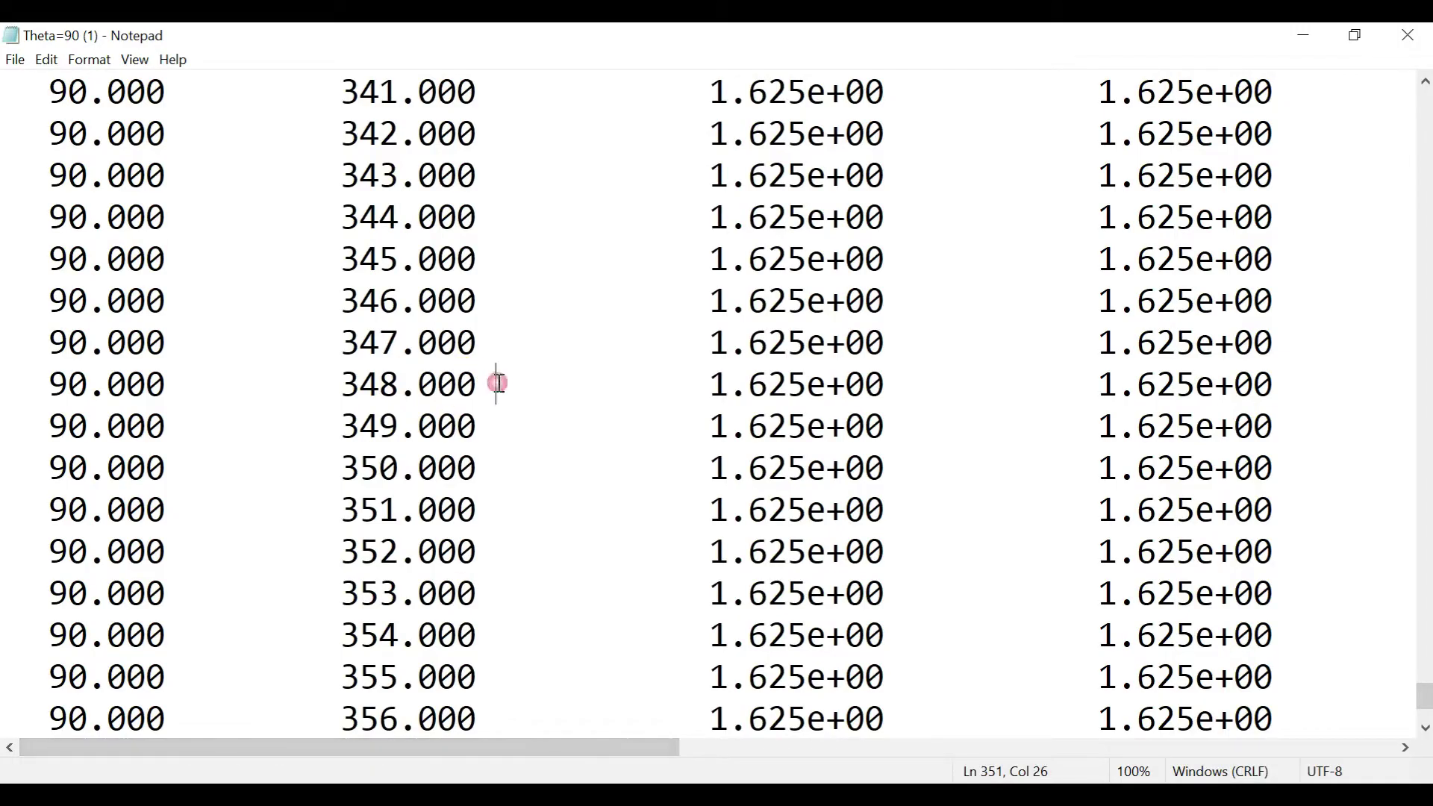
Delete the header and dashed lines so only numeric rows remain, and select all.
{"action": "left_click_drag", "start_coordinate": [1427, 690], "coordinate": [1426, 90]}
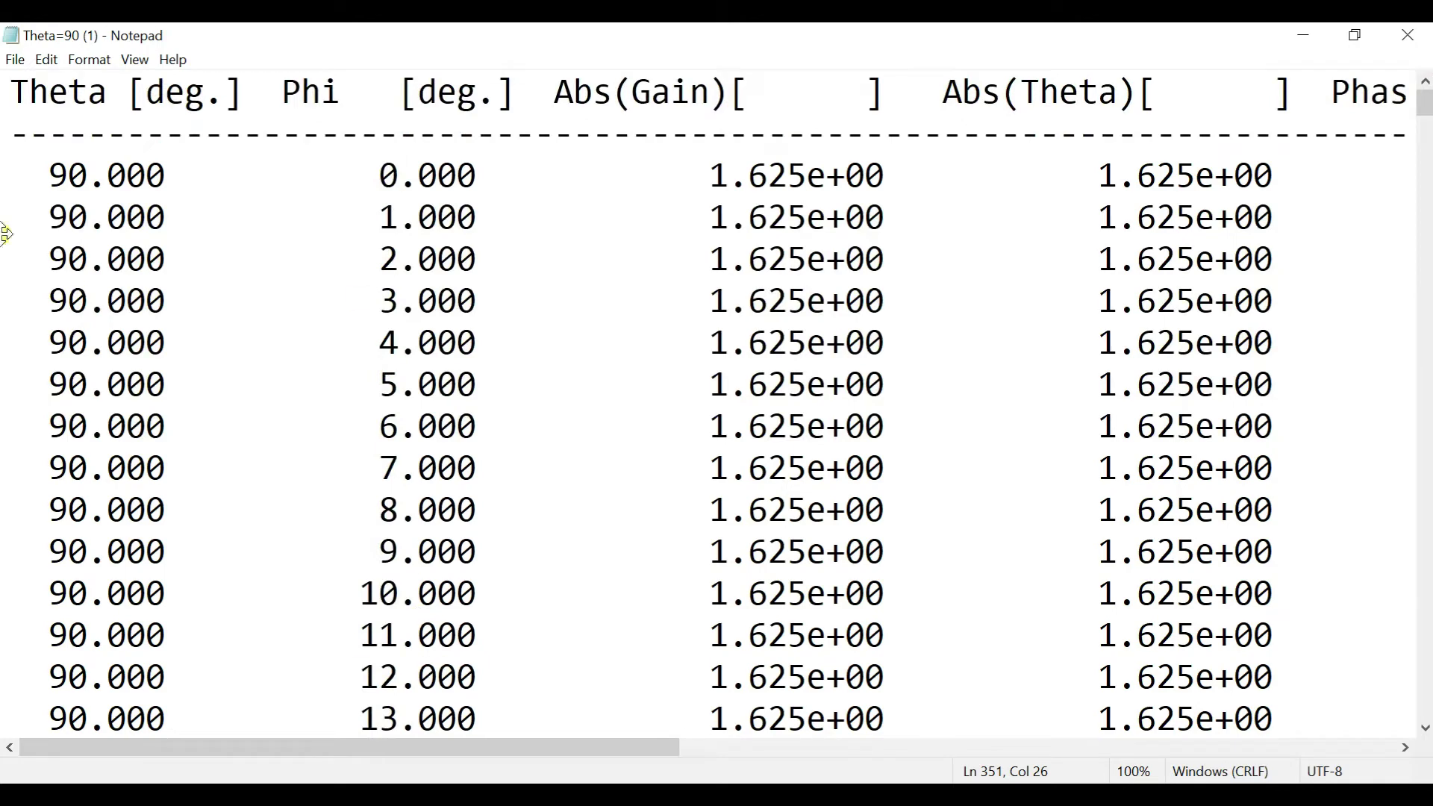
{"action": "left_click_drag", "start_coordinate": [15, 92], "coordinate": [1427, 119]}
{"action": "key", "text": "Delete"}
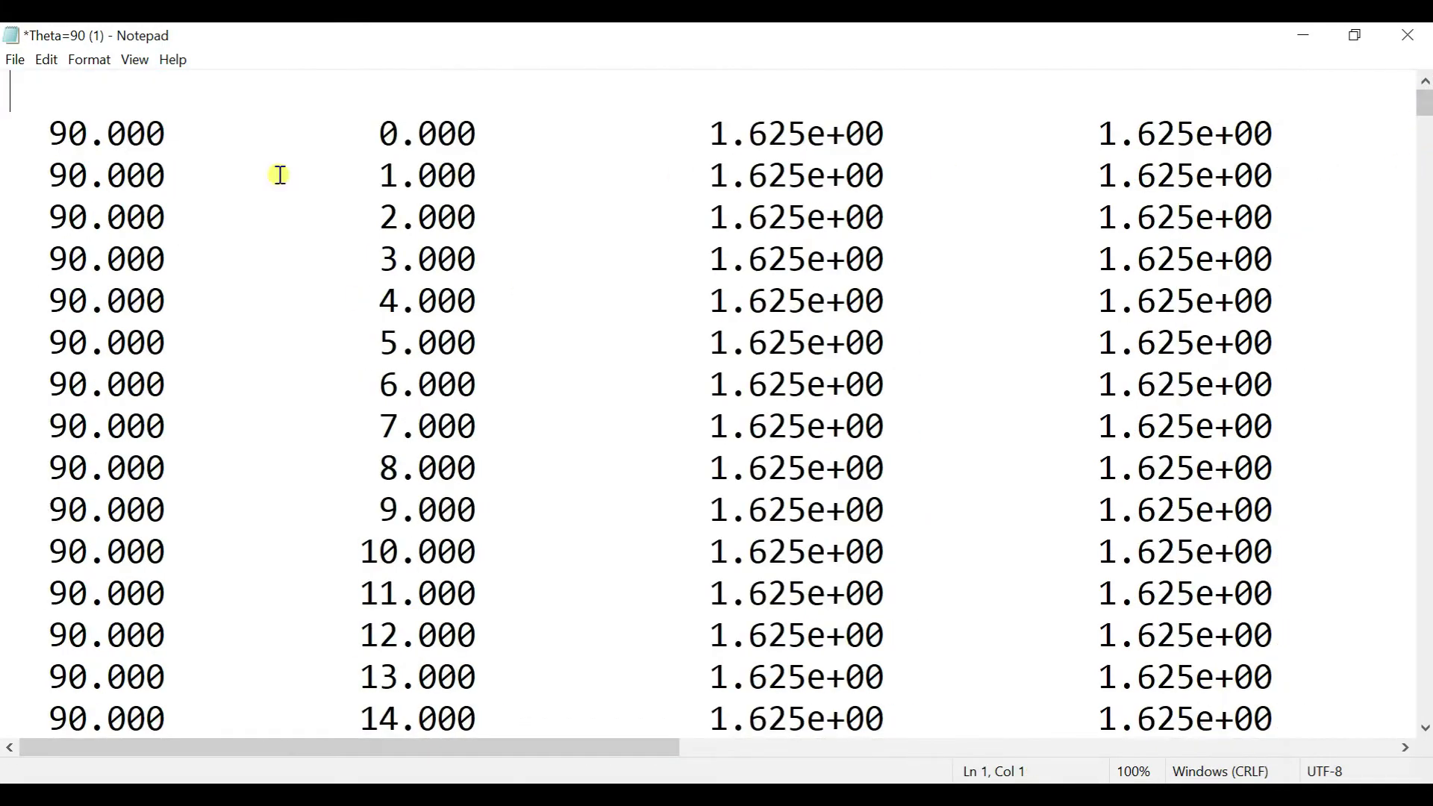
{"action": "key", "text": "Delete"}
{"action": "key", "text": "ctrl+a"}
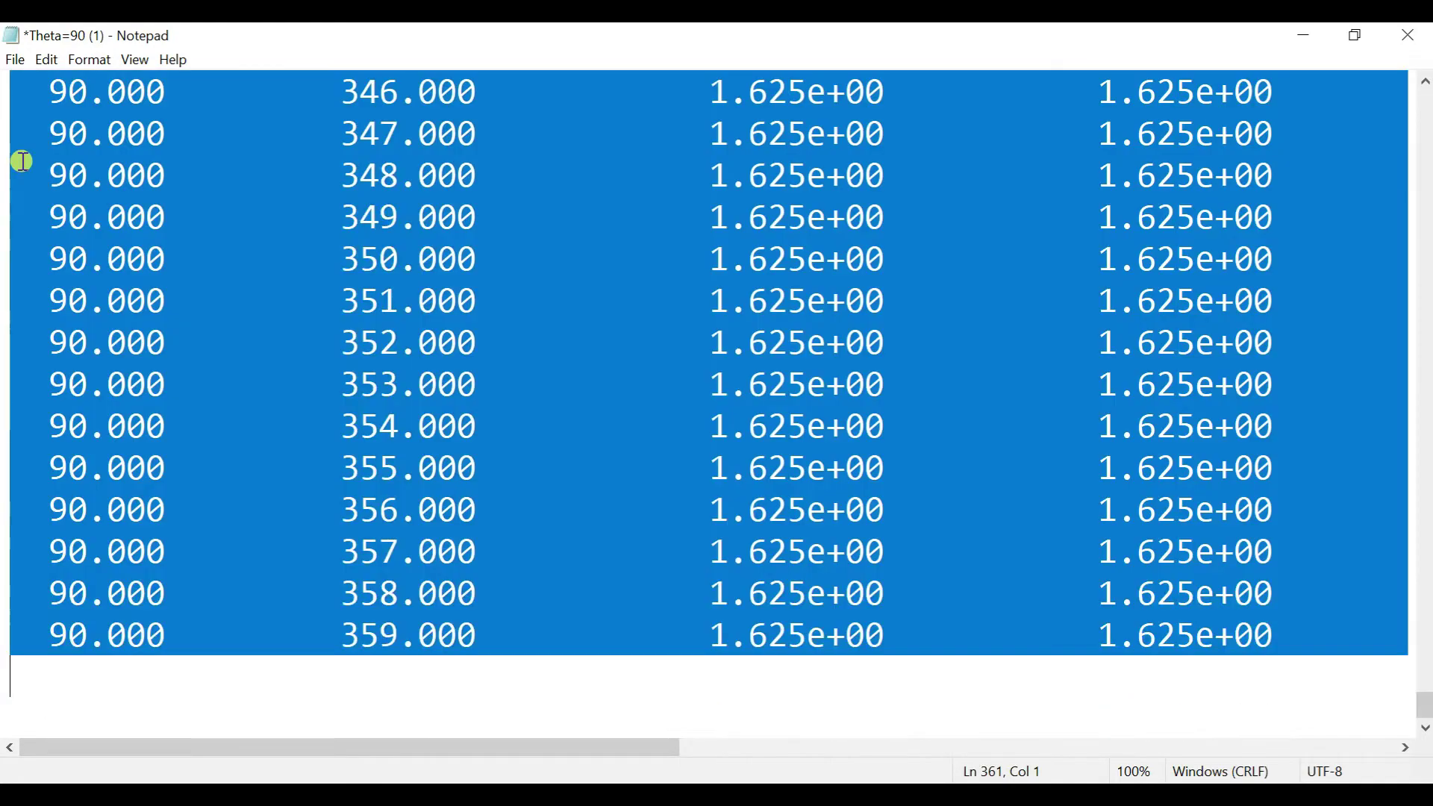
{"action": "key", "text": "alt+Tab"}
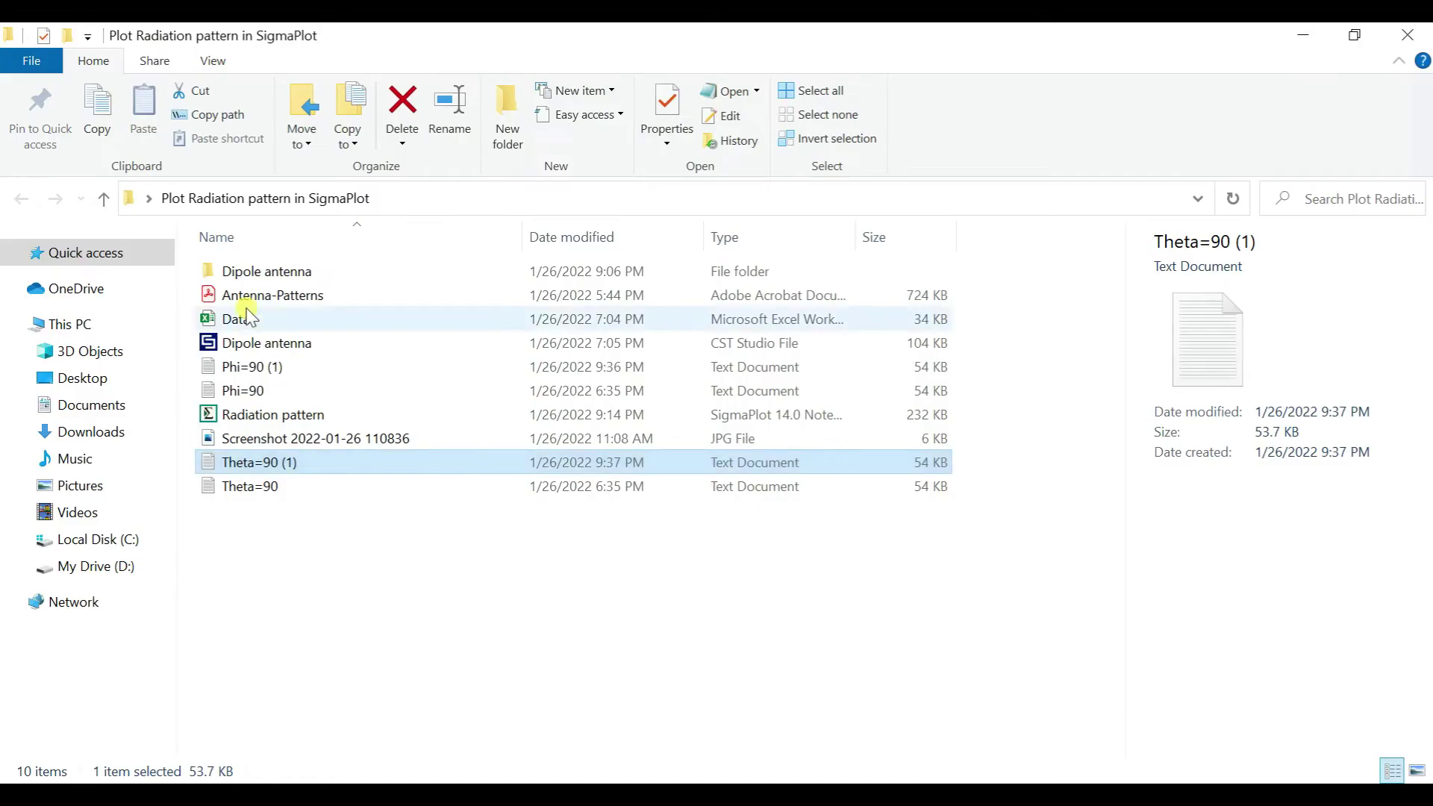
Open the Data workbook full screen and add a new empty Sheet2.
{"action": "double_click", "coordinate": [254, 319]}
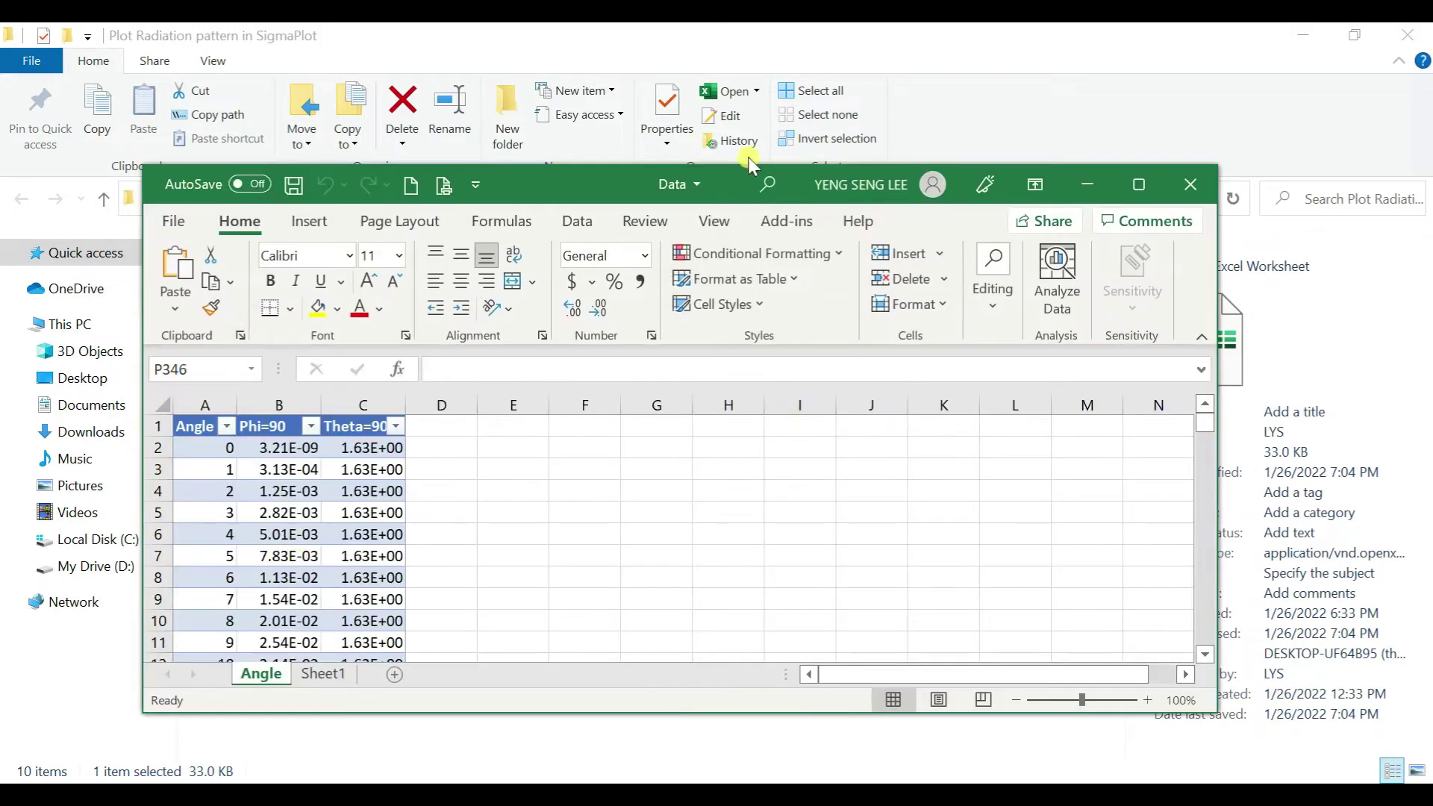
{"action": "left_click", "coordinate": [1139, 184]}
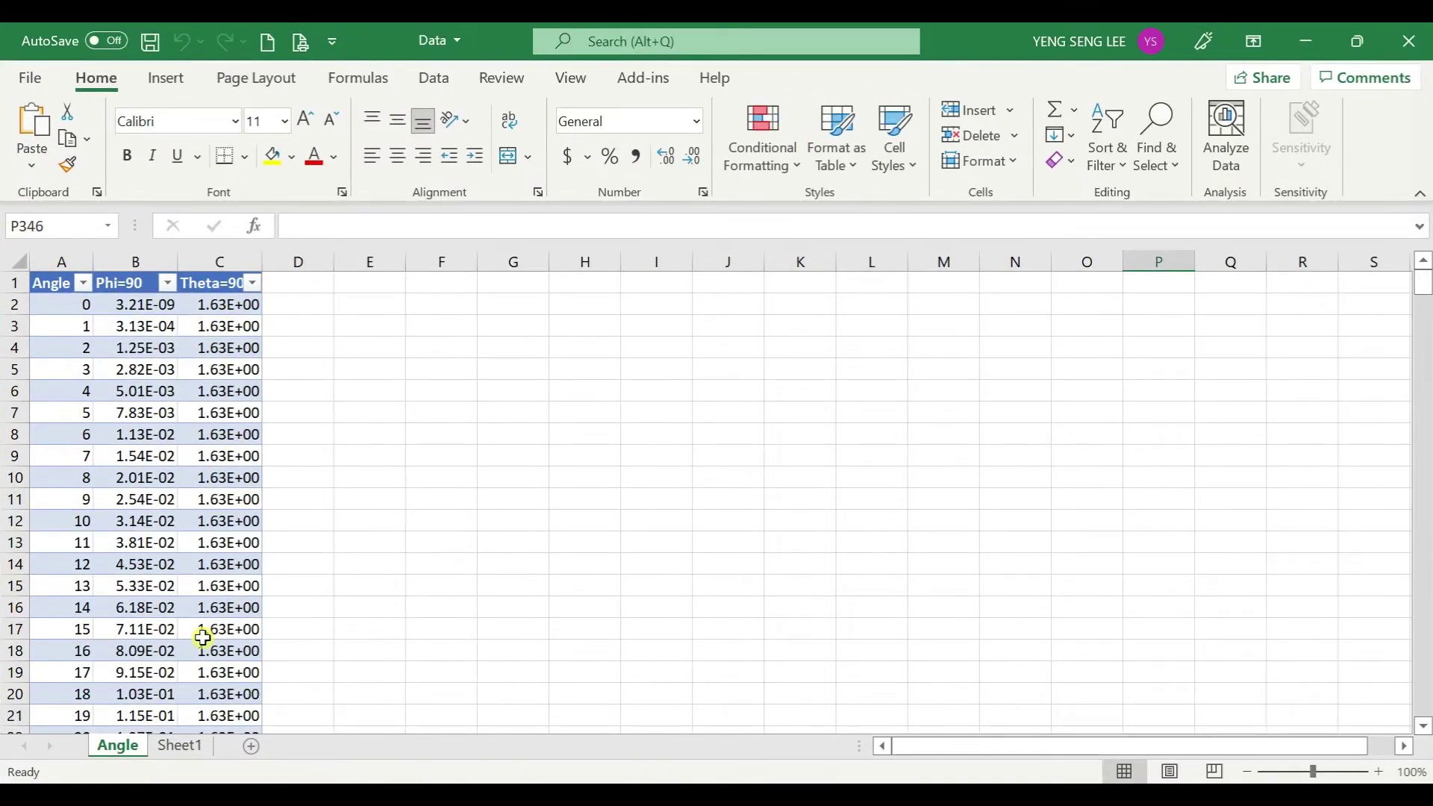
{"action": "left_click", "coordinate": [252, 746]}
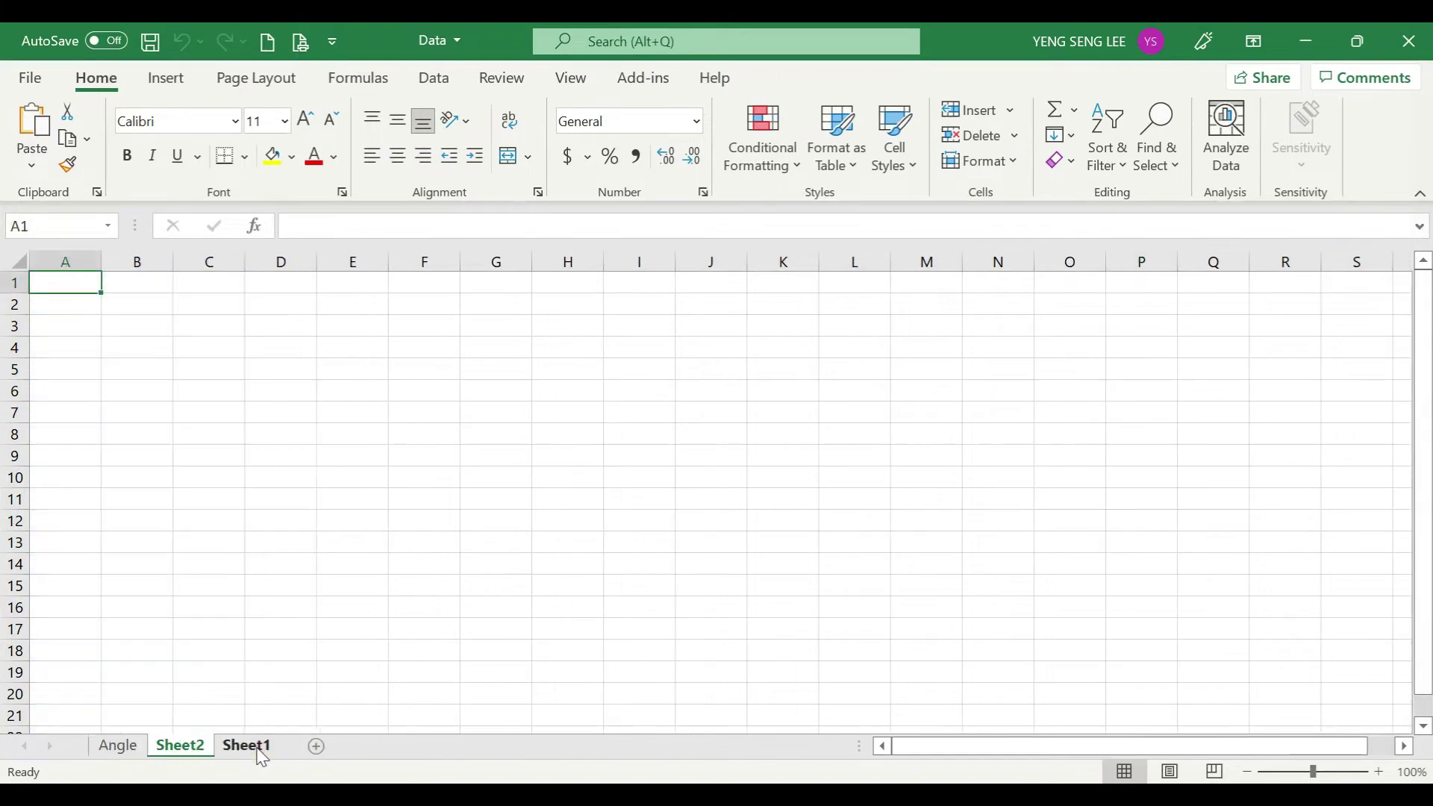
Paste the copied rows at A1 via the Text Import Wizard, space-delimited, and select column D.
{"action": "right_click", "coordinate": [76, 288]}
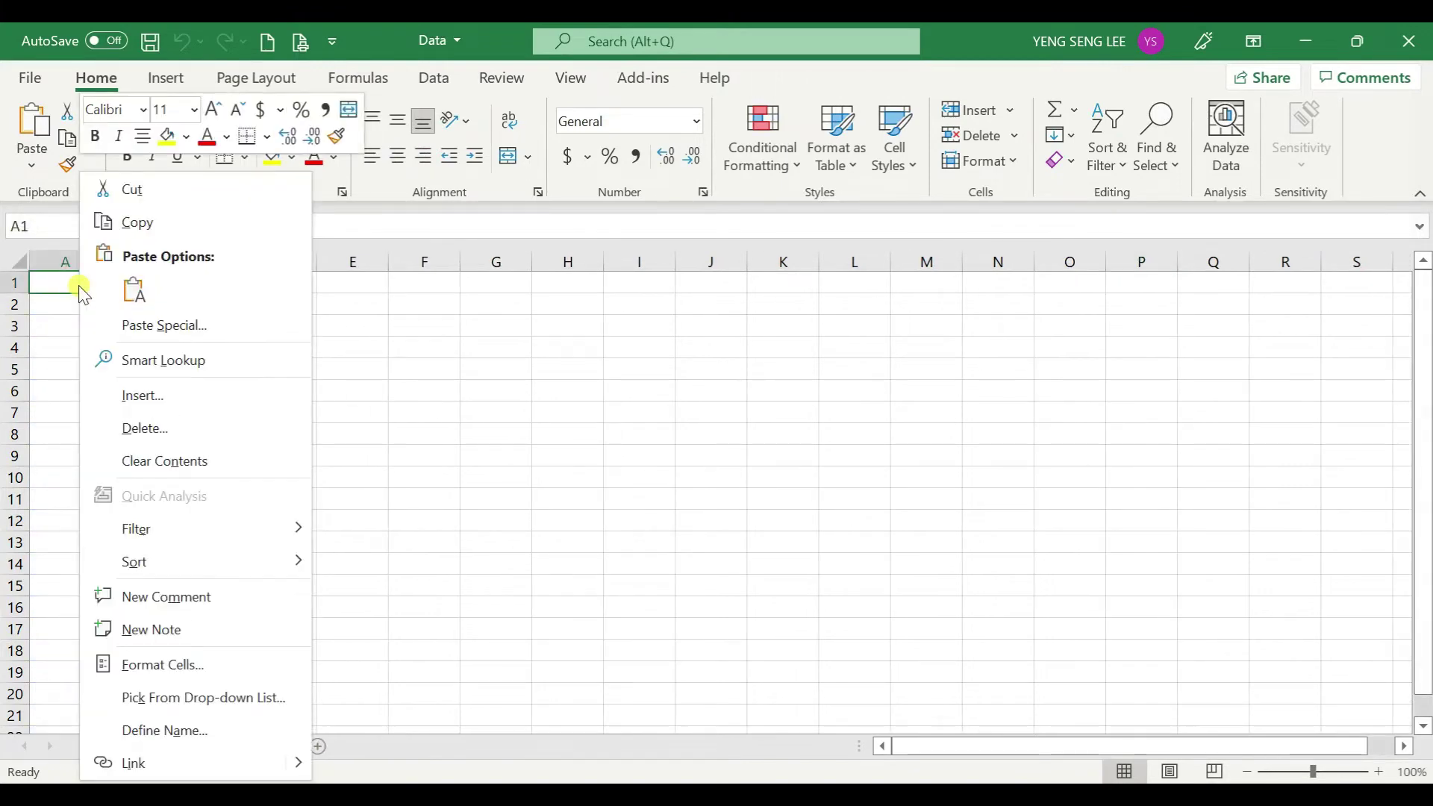
{"action": "left_click", "coordinate": [33, 166]}
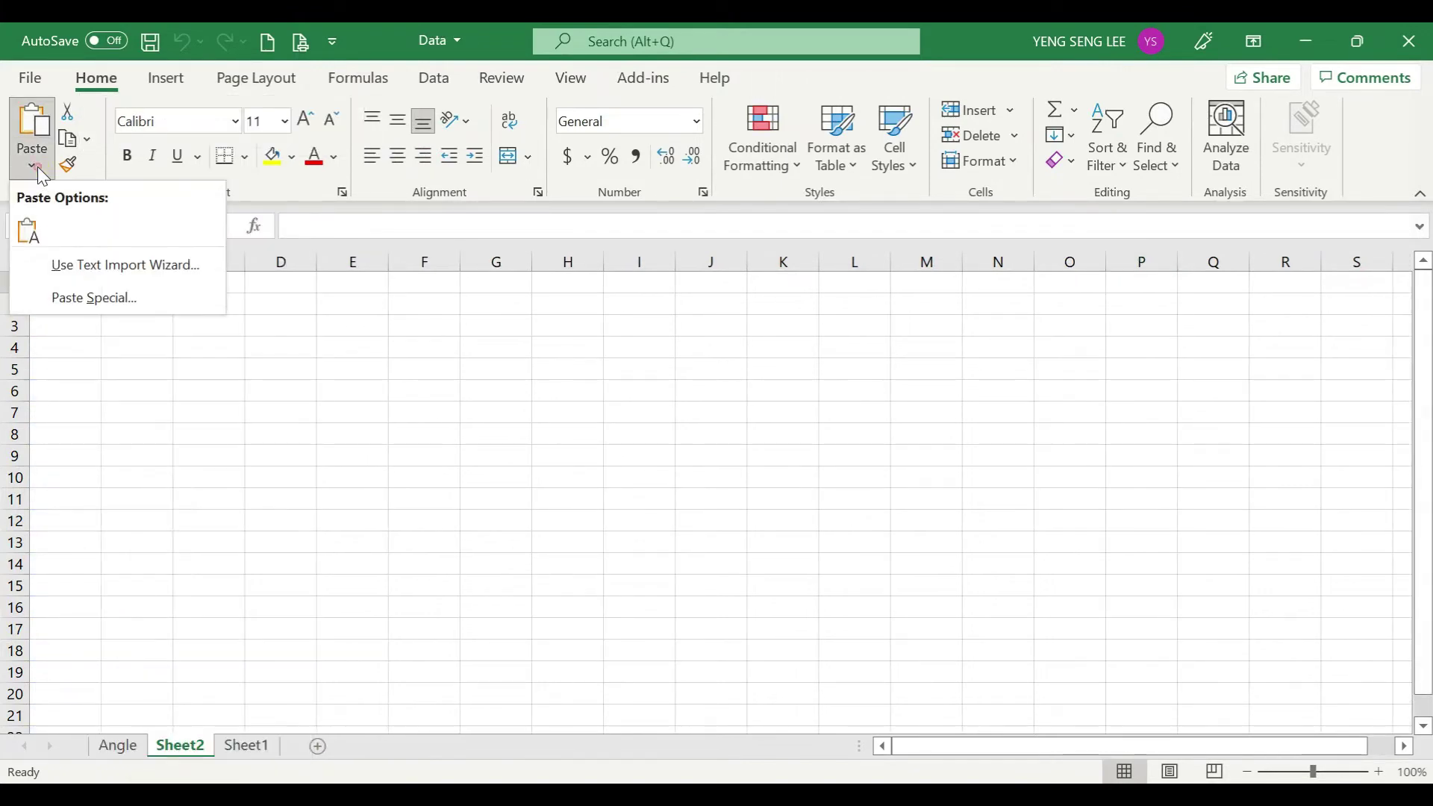
{"action": "left_click", "coordinate": [85, 269]}
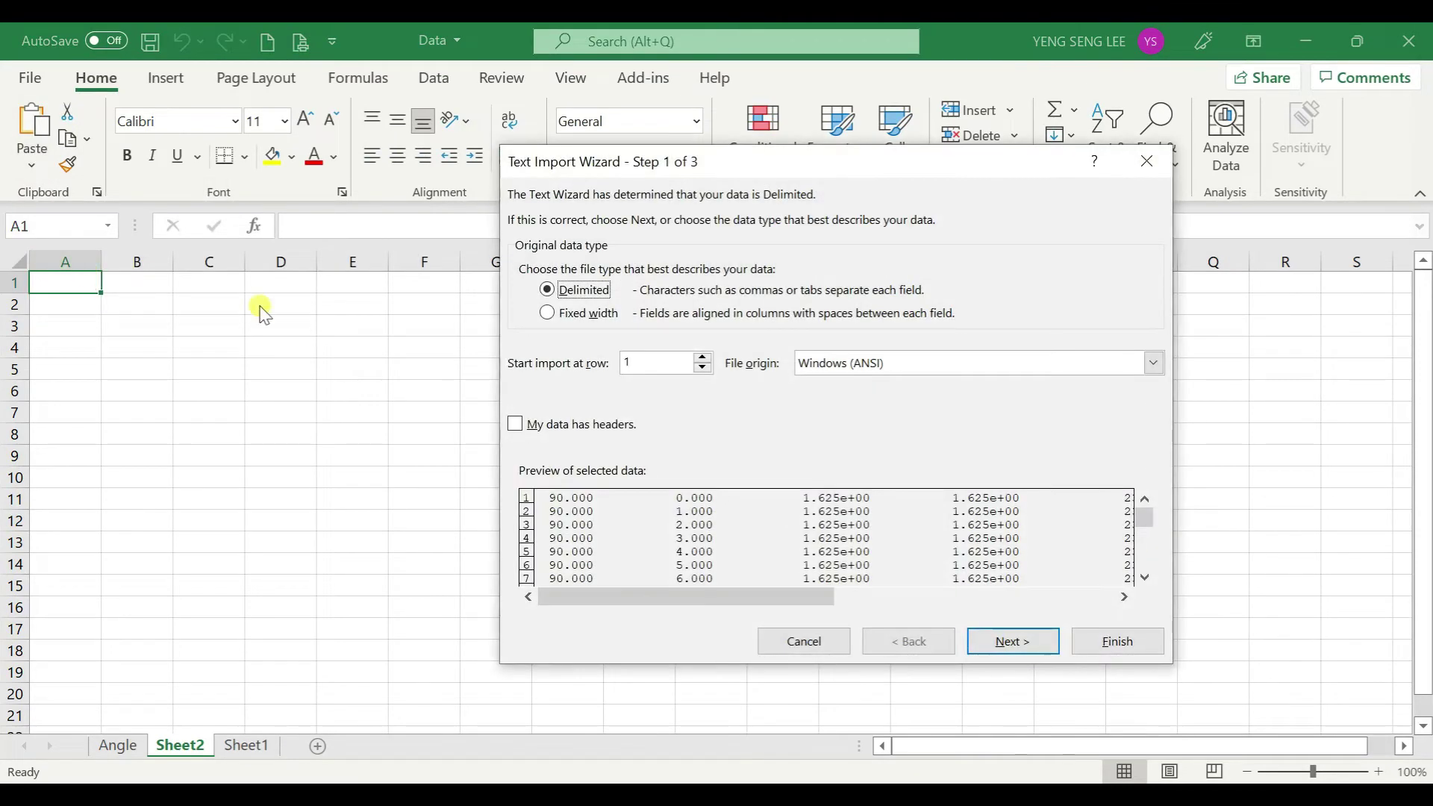
{"action": "left_click", "coordinate": [1014, 643]}
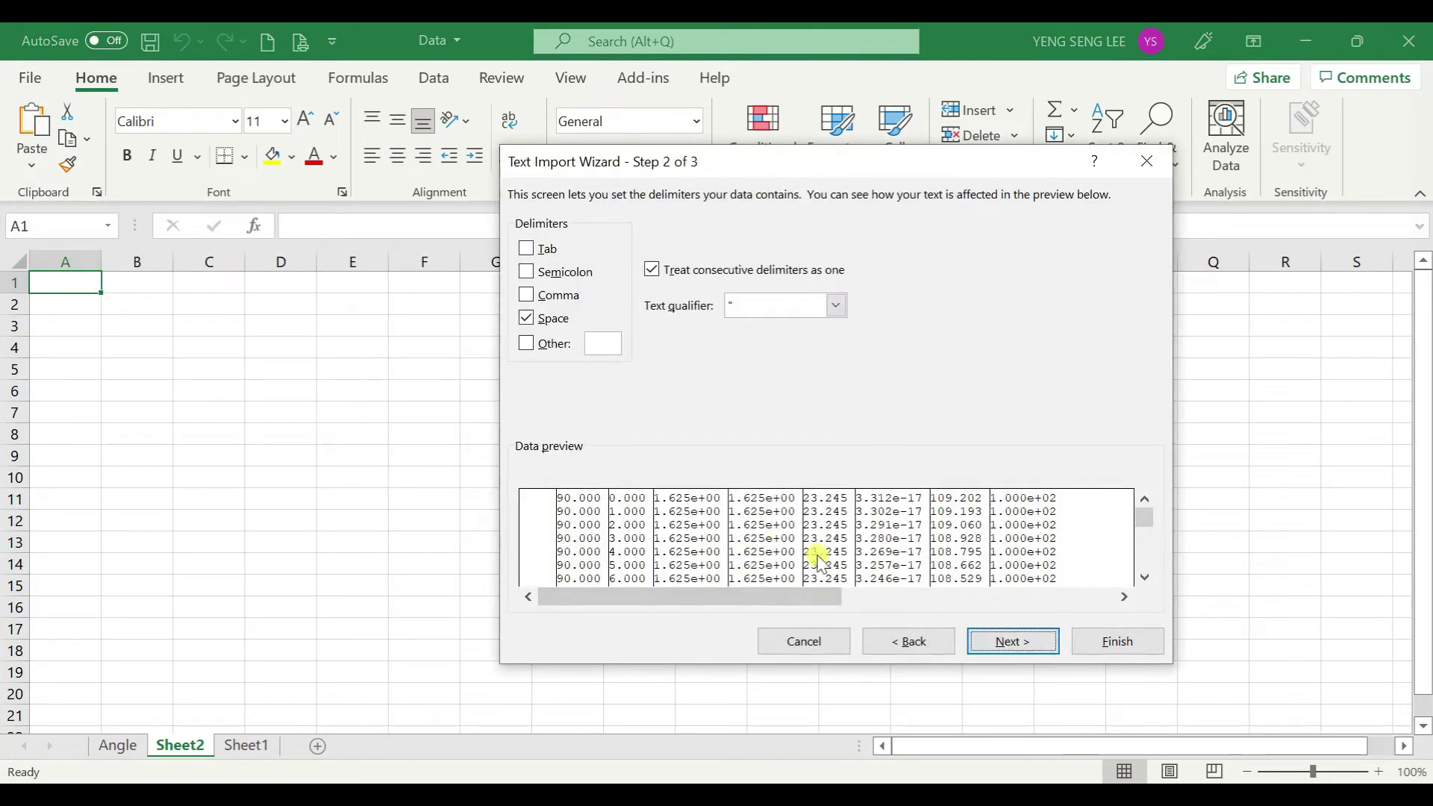
{"action": "left_click", "coordinate": [1000, 642]}
{"action": "left_click", "coordinate": [1138, 634]}
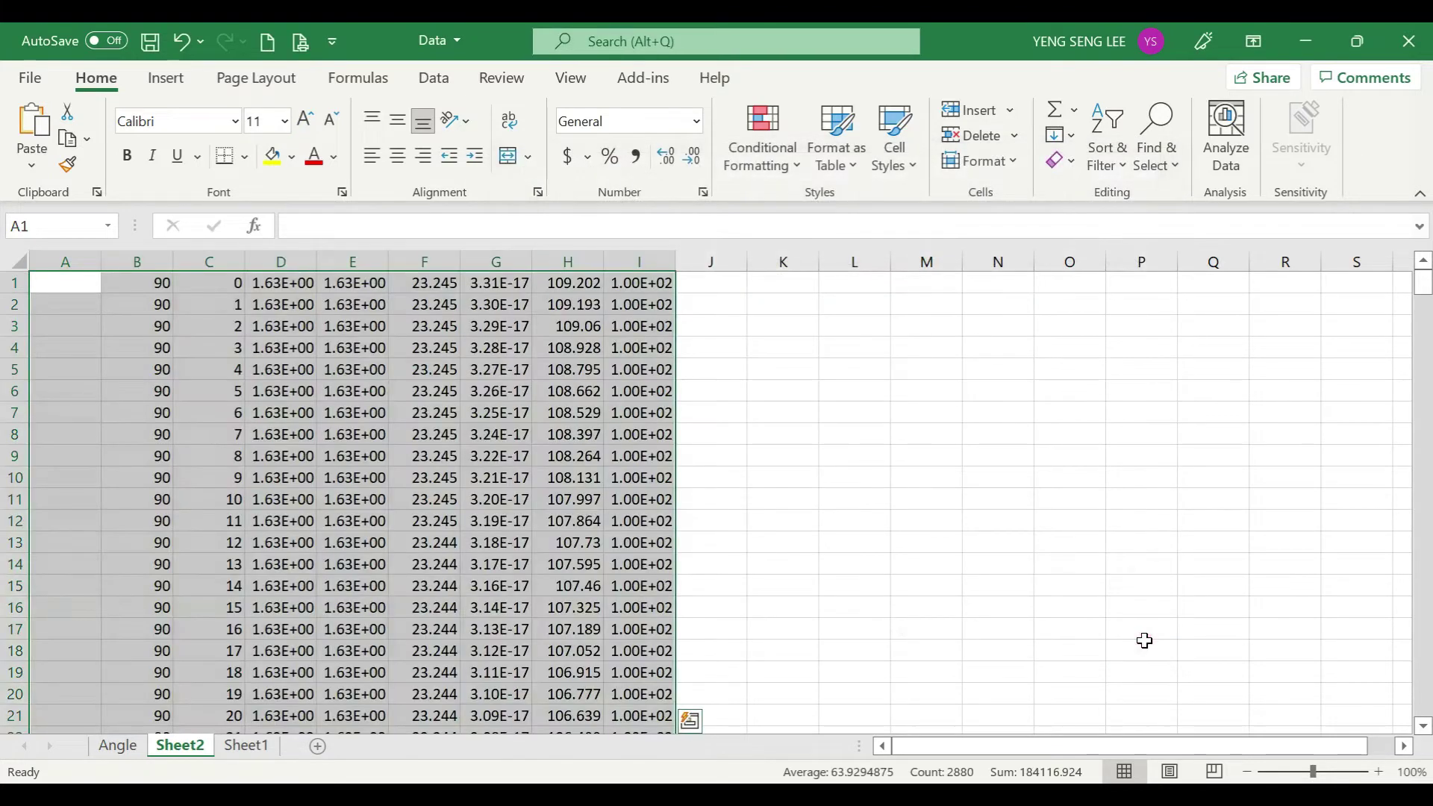
{"action": "left_click", "coordinate": [202, 329]}
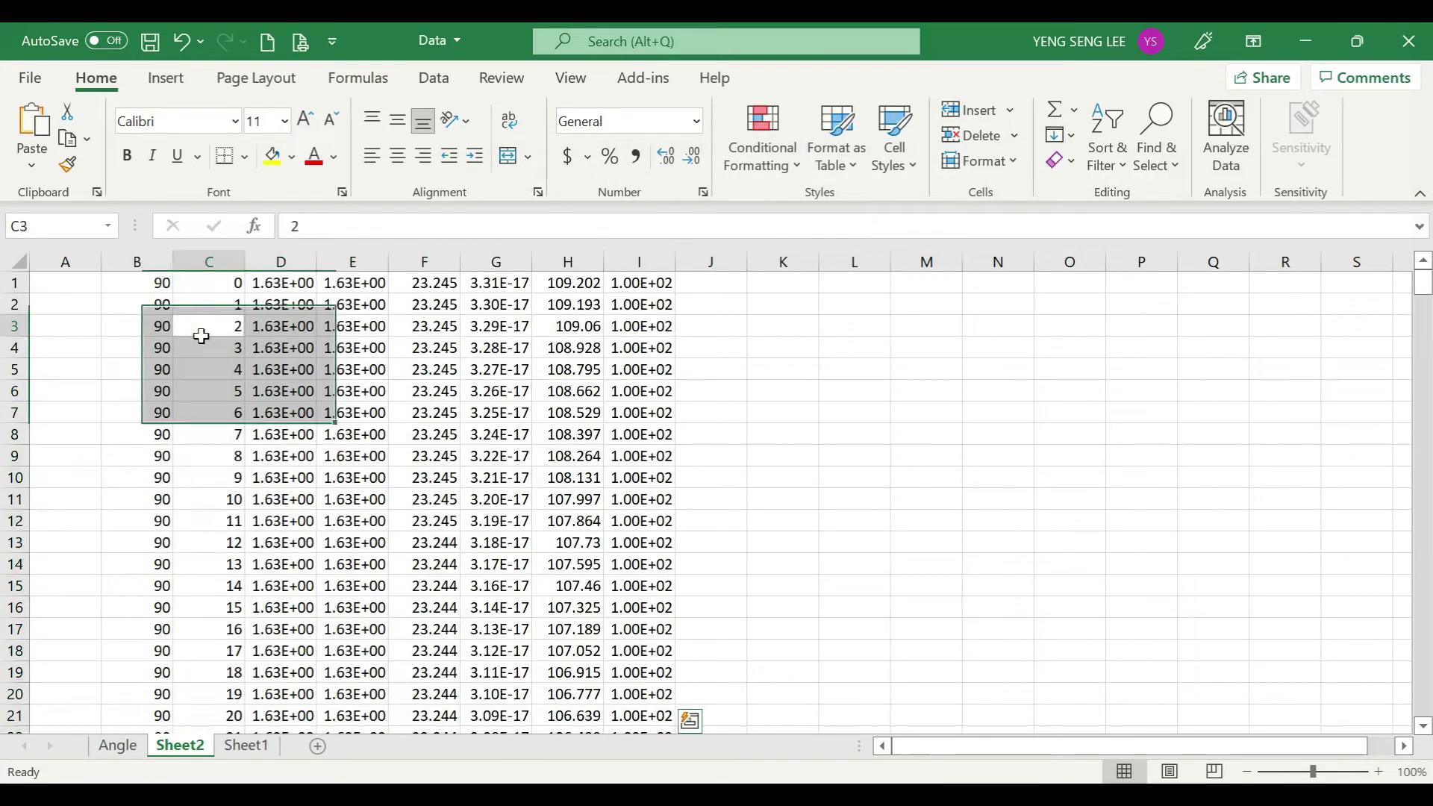
{"action": "left_click", "coordinate": [281, 261]}
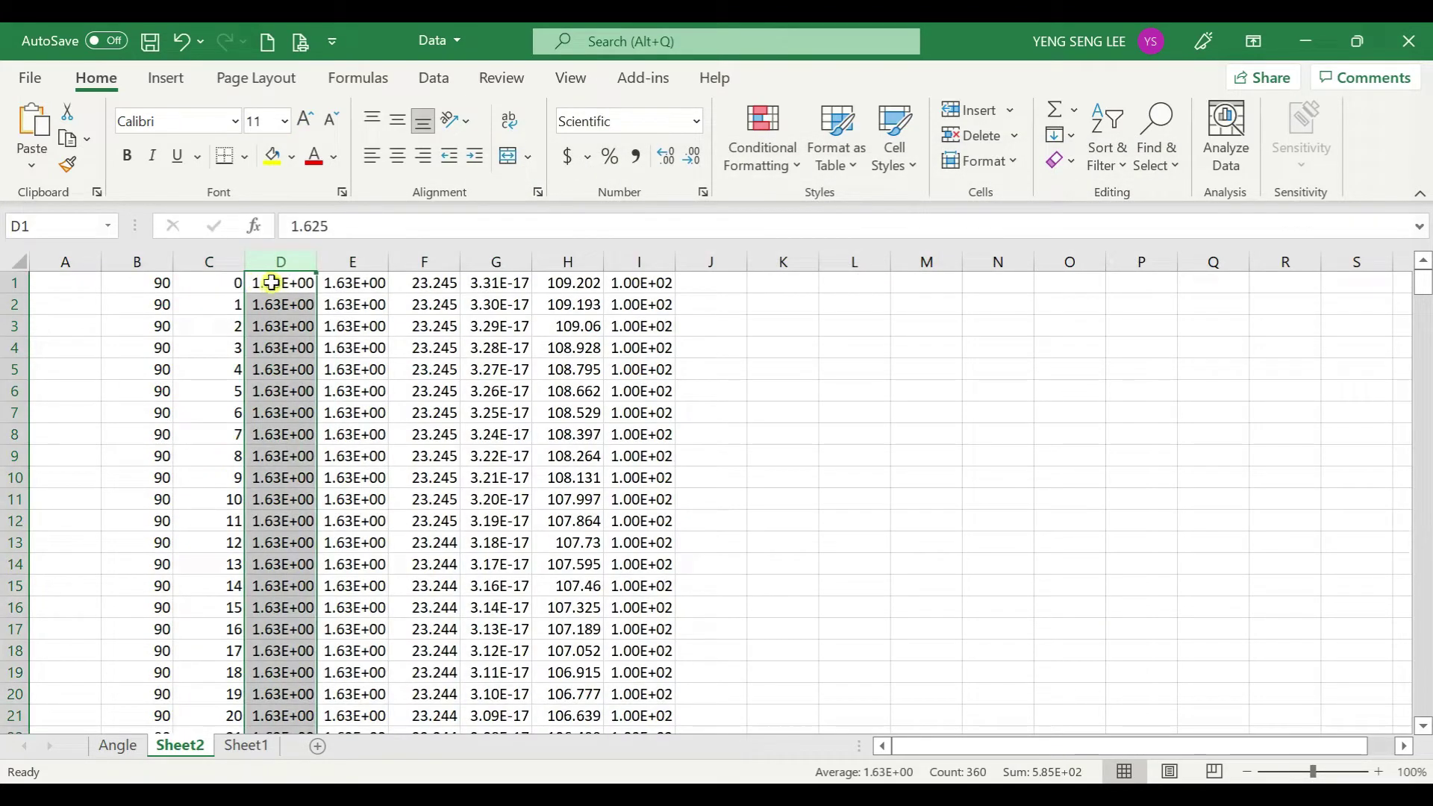
{"action": "key", "text": "alt+Tab"}
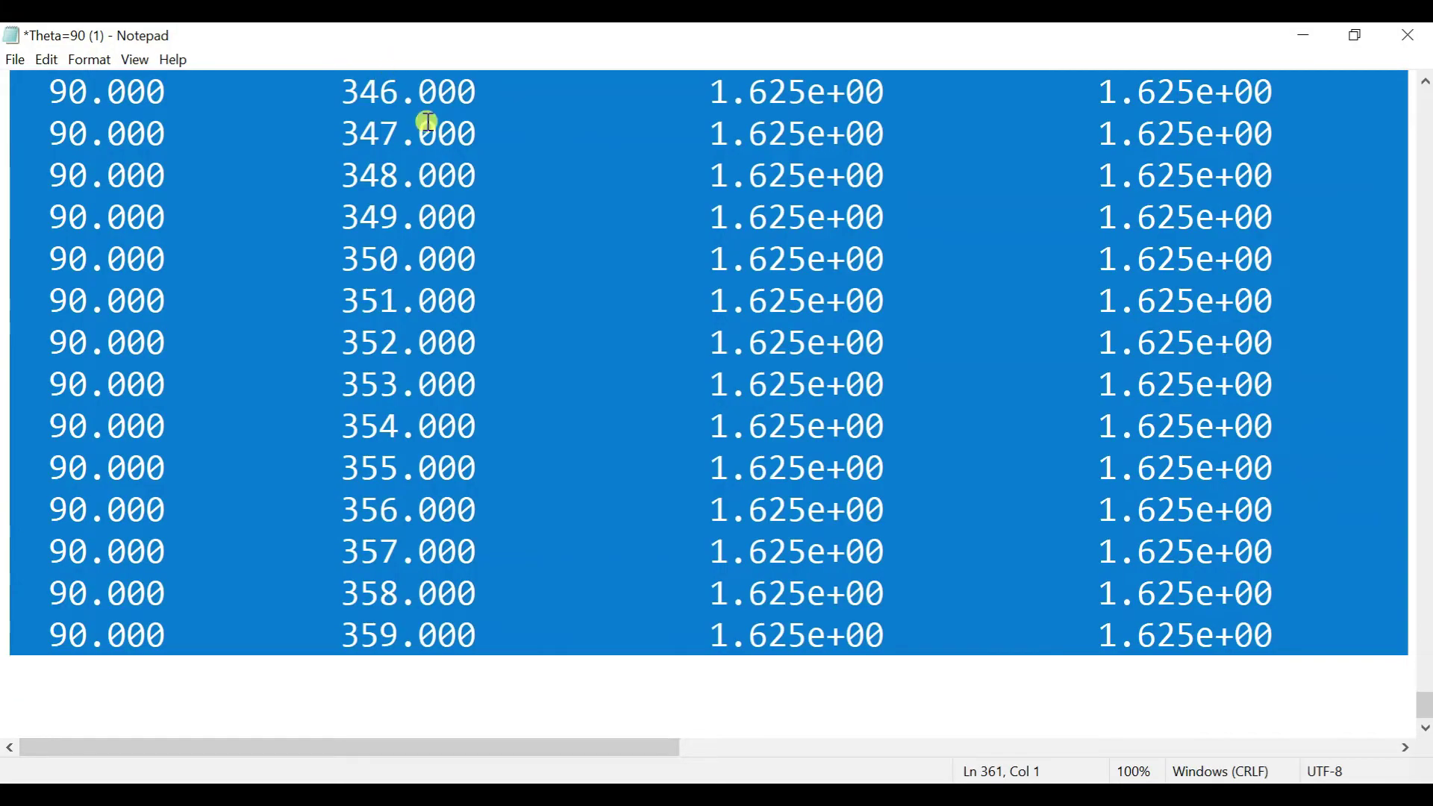
Save the edited Theta=90 (1).txt with Ctrl+S, then select Sheet2's column D gains in Excel.
{"action": "scroll", "coordinate": [404, 210], "scroll_direction": "up", "scroll_amount": 15}
{"action": "scroll", "coordinate": [404, 210], "scroll_direction": "up", "scroll_amount": 15}
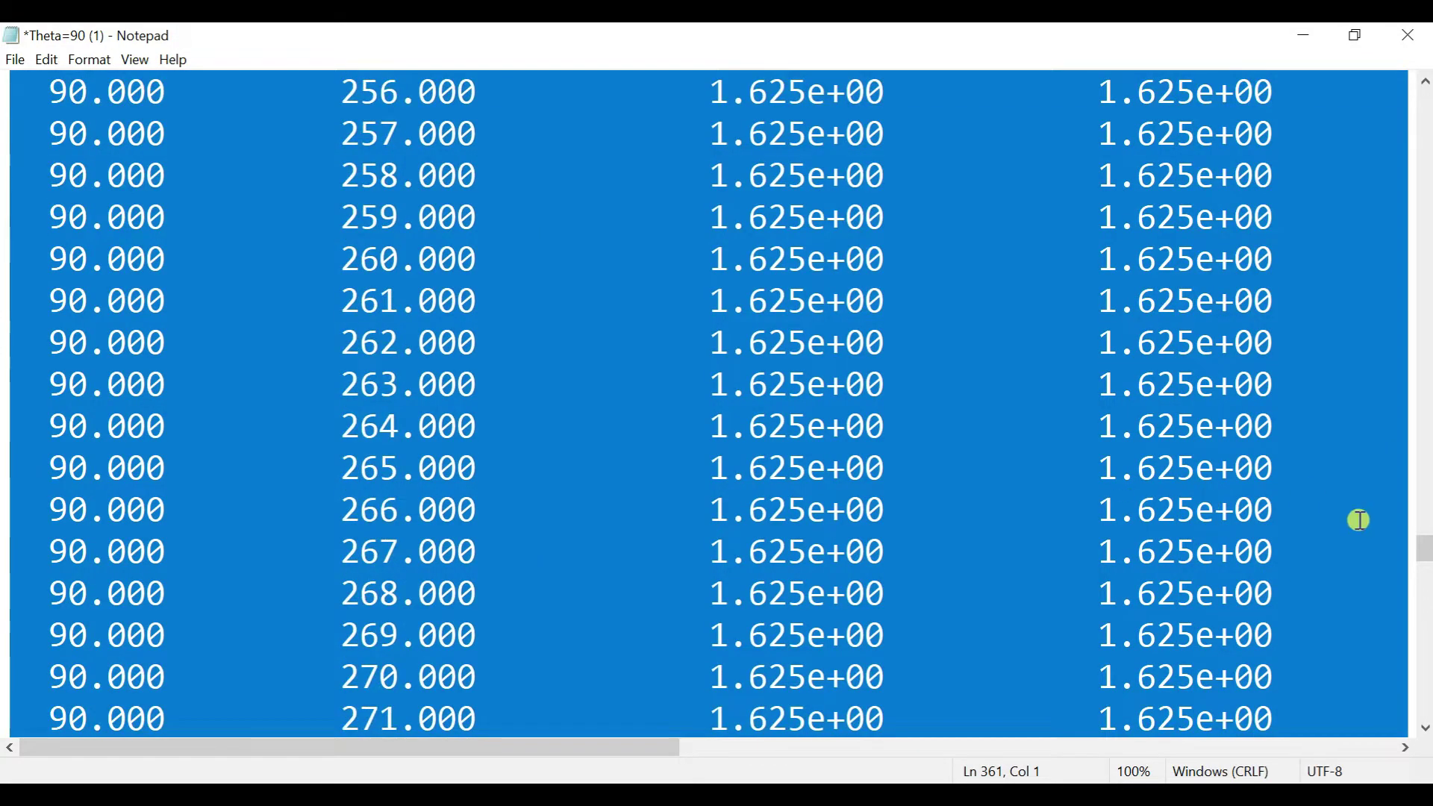
{"action": "left_click_drag", "start_coordinate": [1425, 553], "coordinate": [1421, 67]}
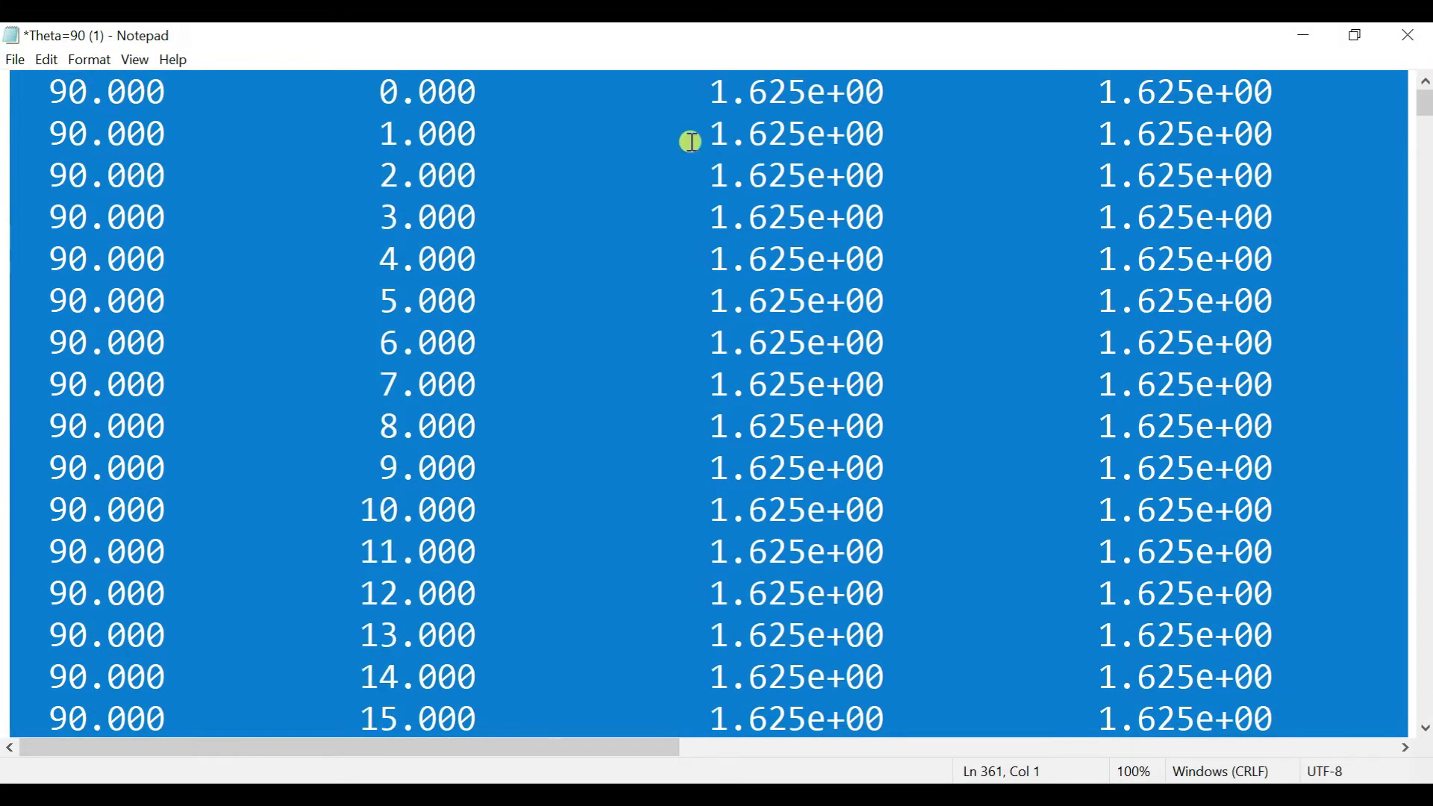
{"action": "left_click_drag", "start_coordinate": [733, 93], "coordinate": [805, 201]}
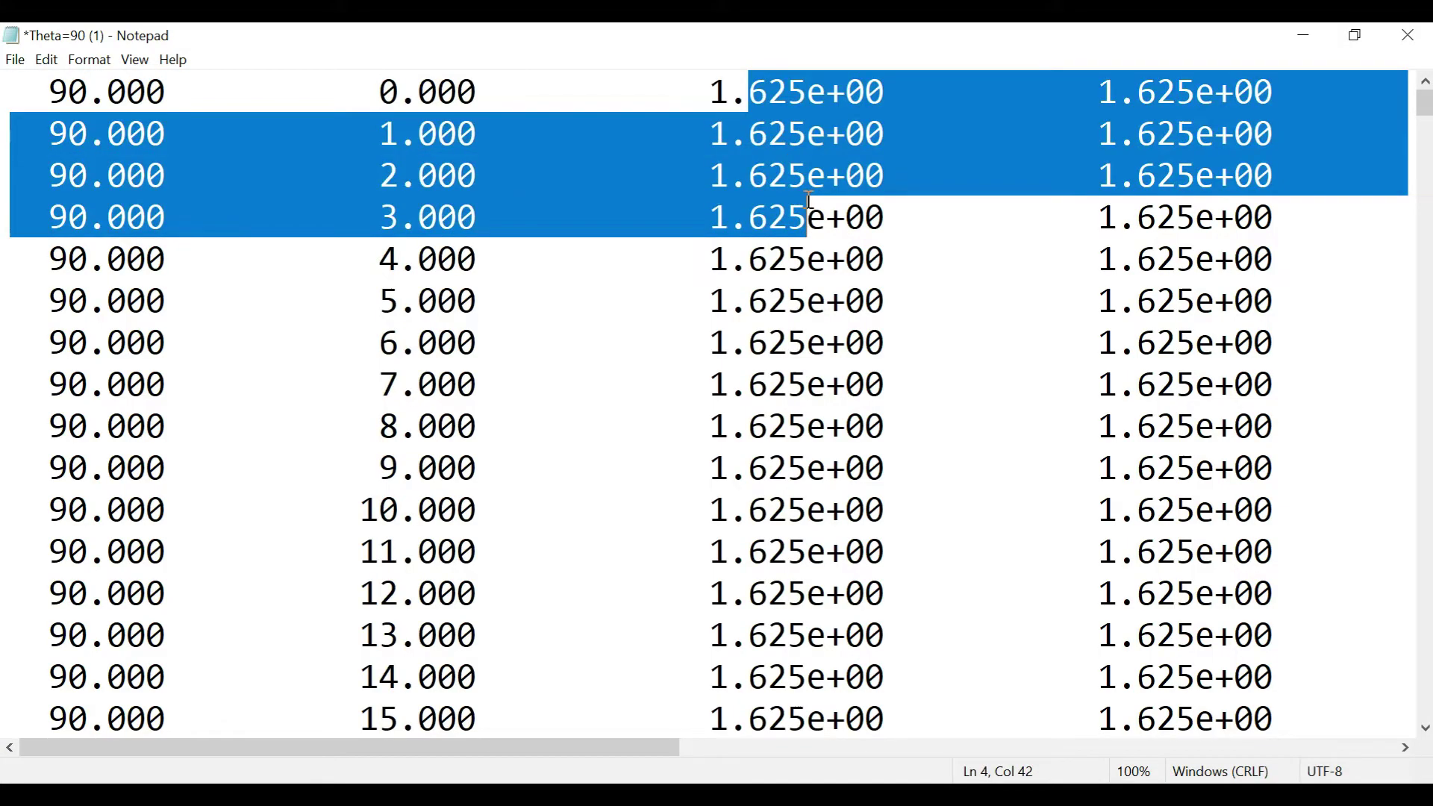
{"action": "left_click", "coordinate": [742, 133]}
{"action": "left_click_drag", "start_coordinate": [733, 91], "coordinate": [830, 101]}
{"action": "left_click_drag", "start_coordinate": [388, 95], "coordinate": [474, 400]}
{"action": "key", "text": "ctrl+s"}
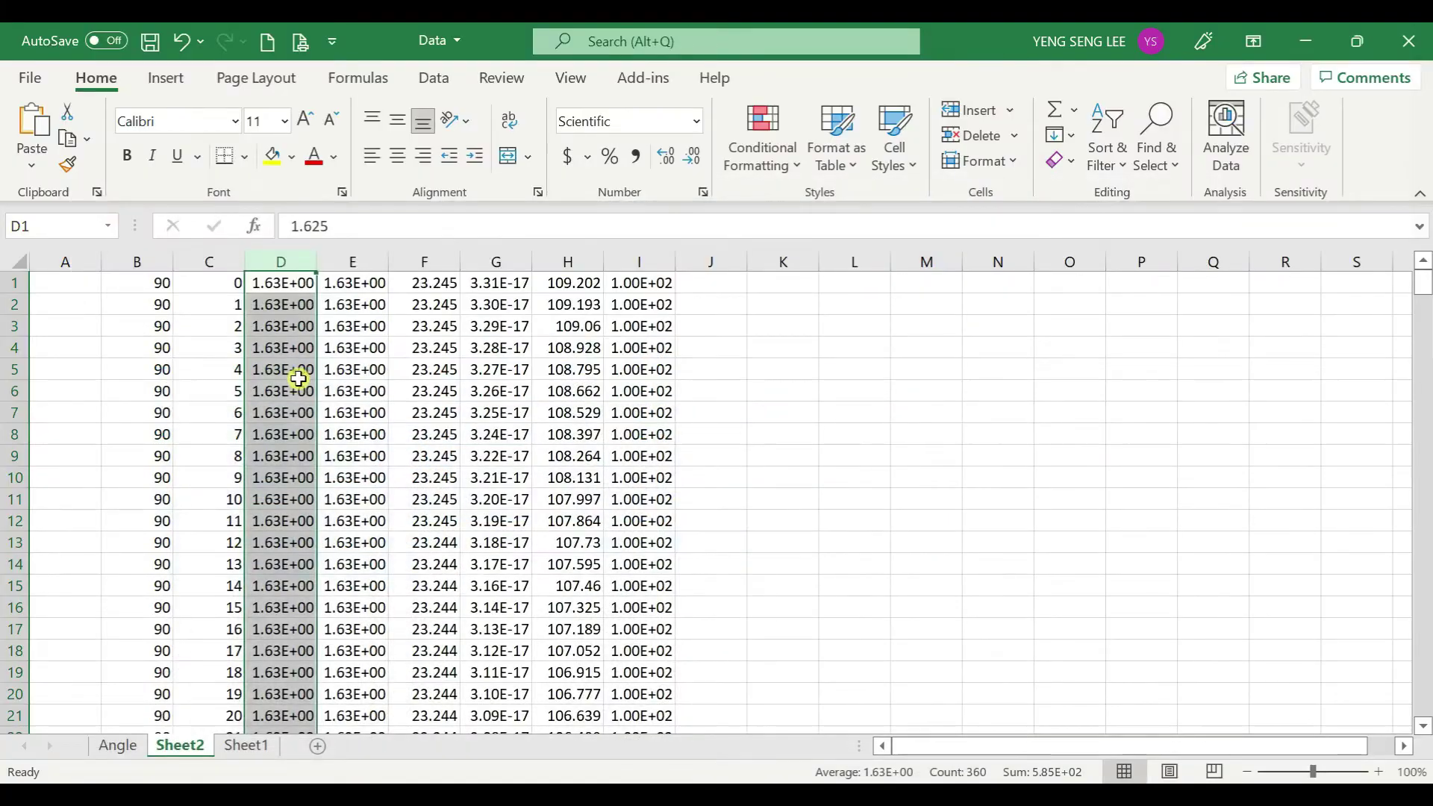
{"action": "left_click", "coordinate": [281, 261]}
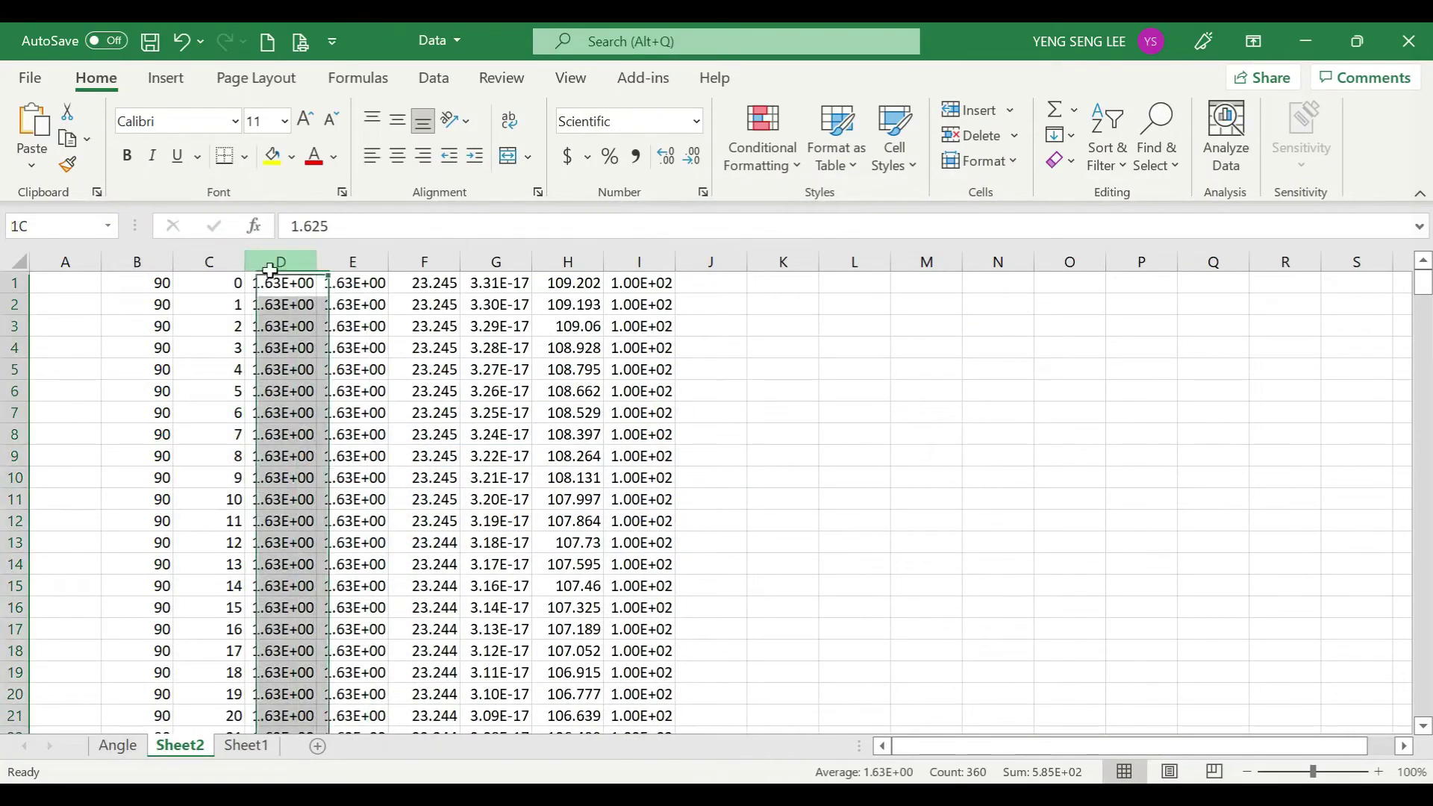
Copy column D's gains into the Angle sheet's Theta=90 column starting at cell C2.
{"action": "key", "text": "ctrl+c"}
{"action": "left_click", "coordinate": [118, 745]}
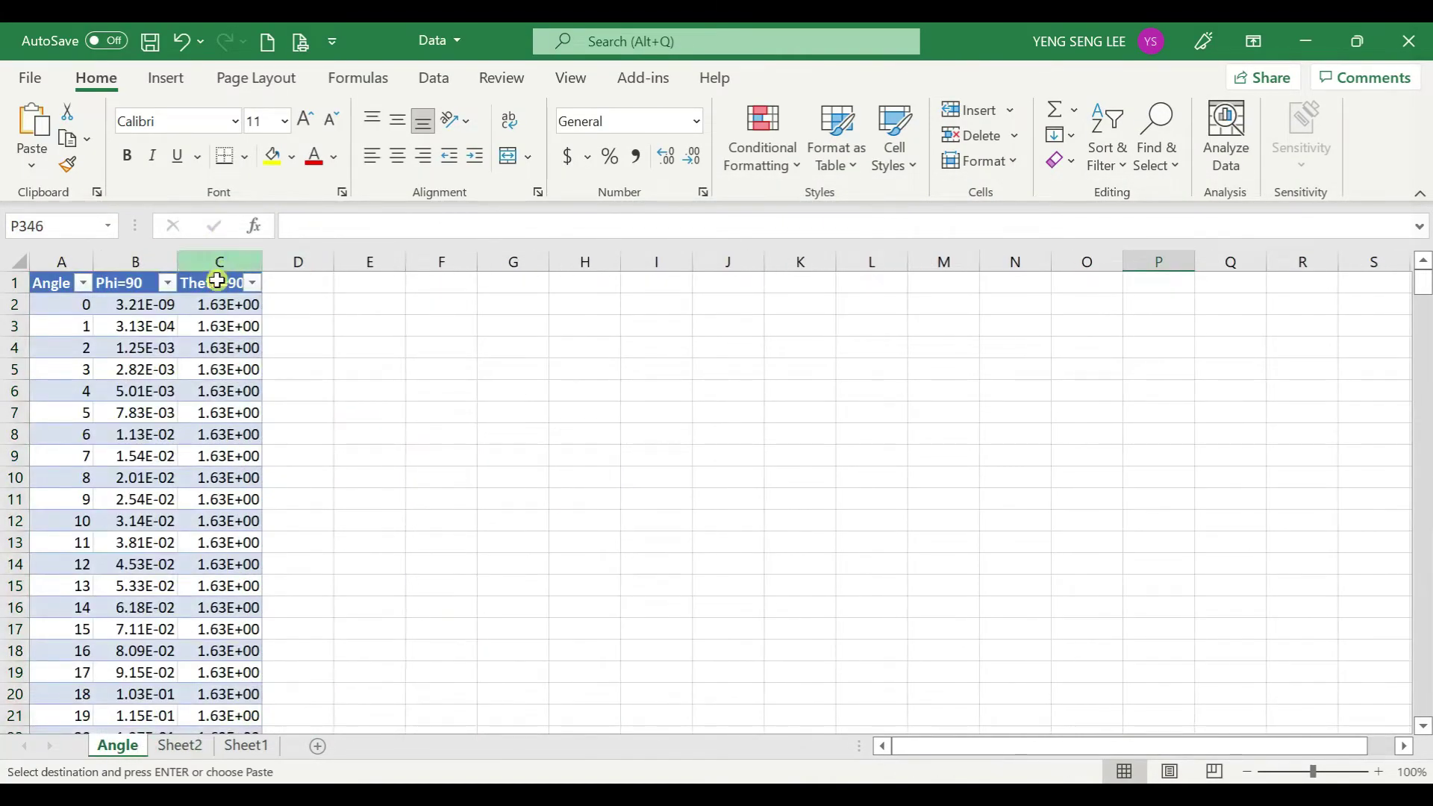
{"action": "left_click", "coordinate": [224, 304]}
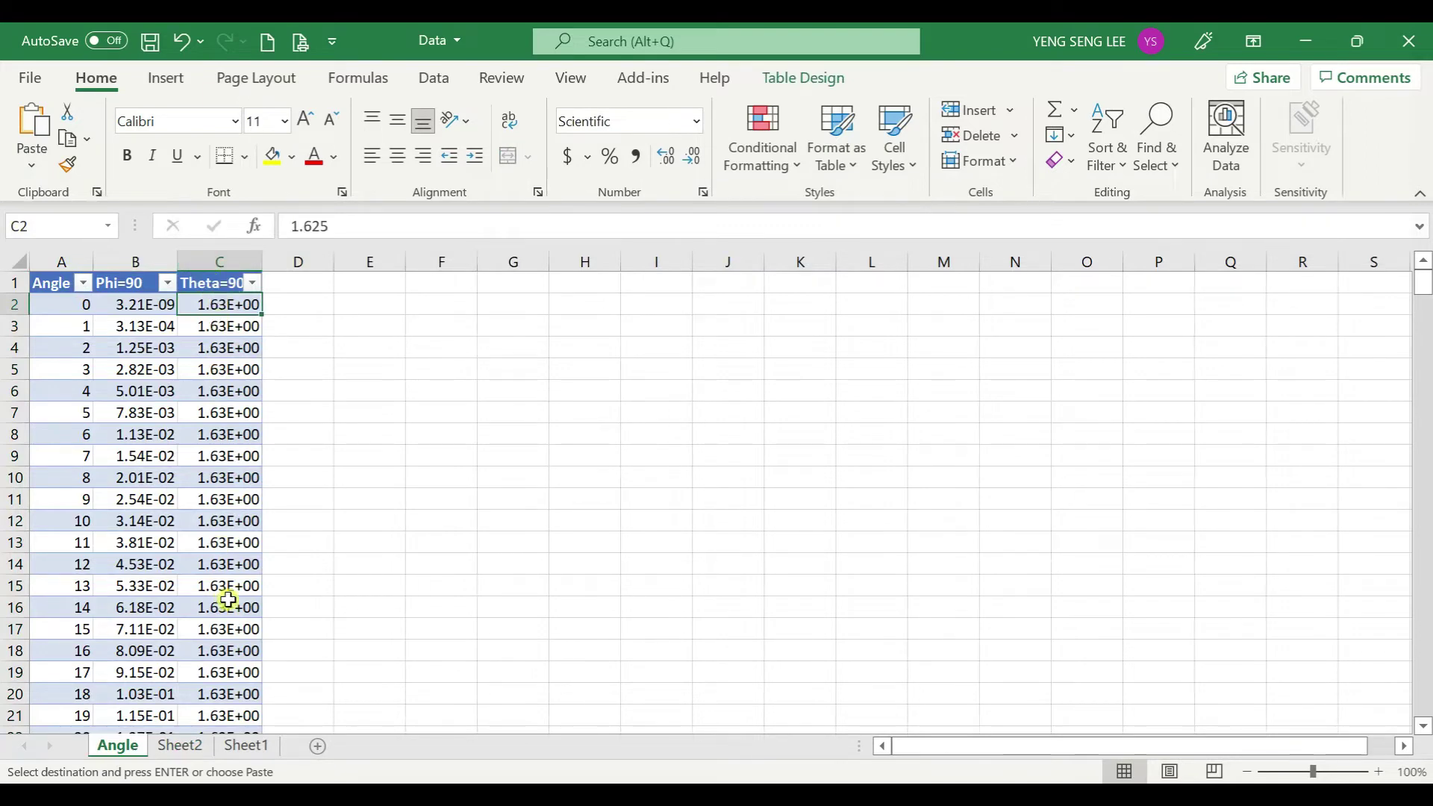
{"action": "key", "text": "alt+Tab"}
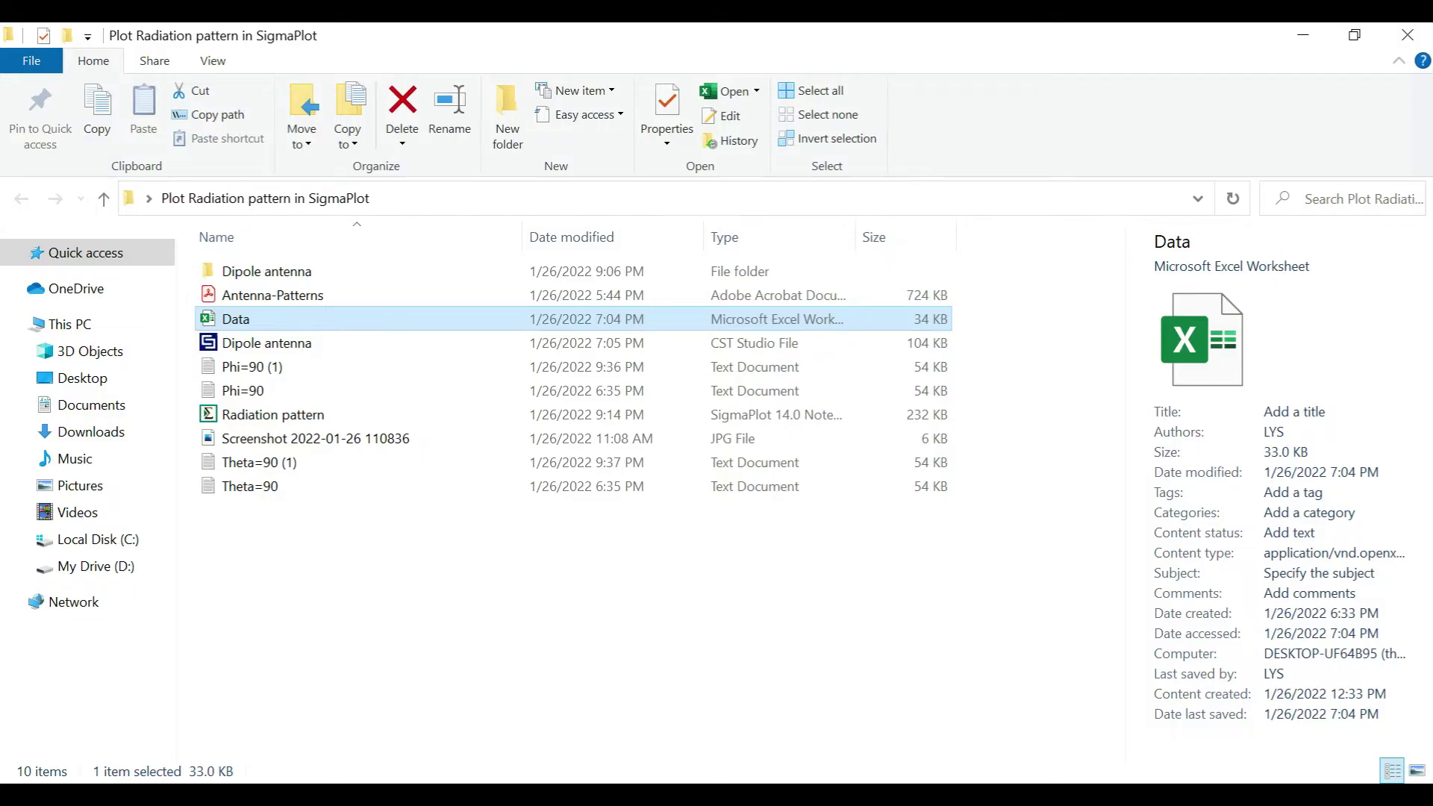
Open Phi=90 (1).txt maximized in Notepad, inspect its first data rows, and return to Excel.
{"action": "left_click", "coordinate": [282, 366]}
{"action": "double_click", "coordinate": [284, 367]}
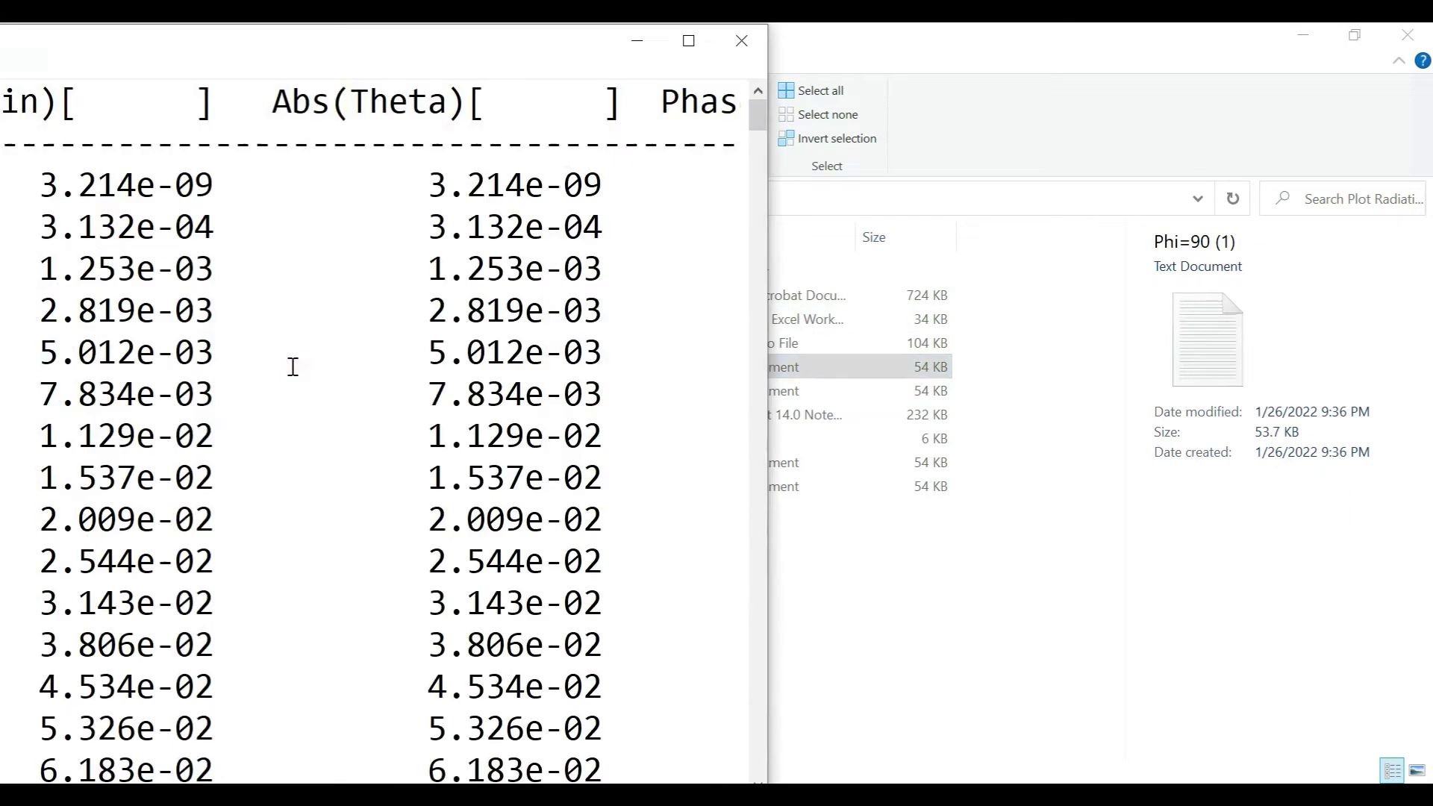
{"action": "double_click", "coordinate": [414, 37]}
{"action": "left_click_drag", "start_coordinate": [45, 173], "coordinate": [368, 256]}
{"action": "left_click", "coordinate": [439, 257]}
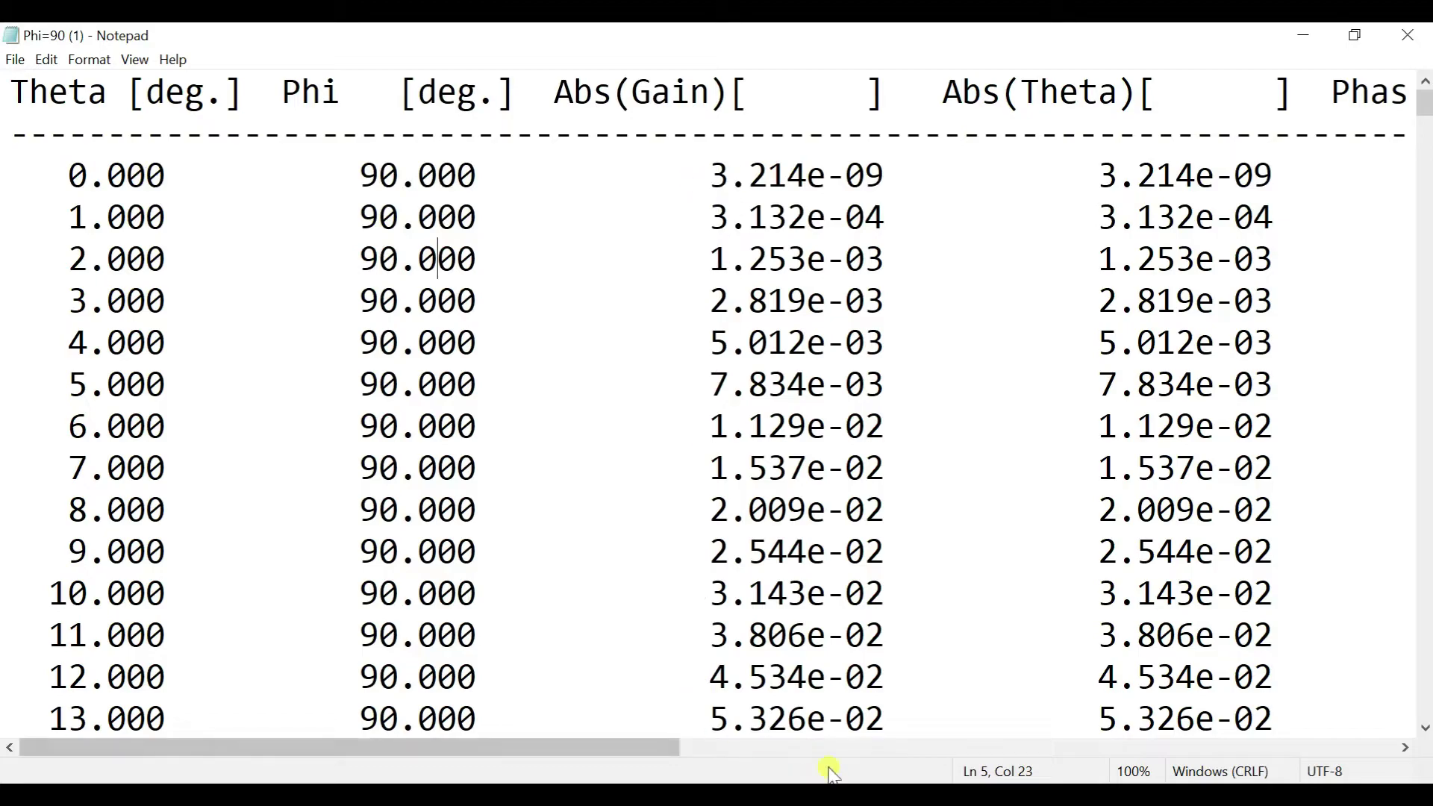
{"action": "left_click", "coordinate": [1083, 717]}
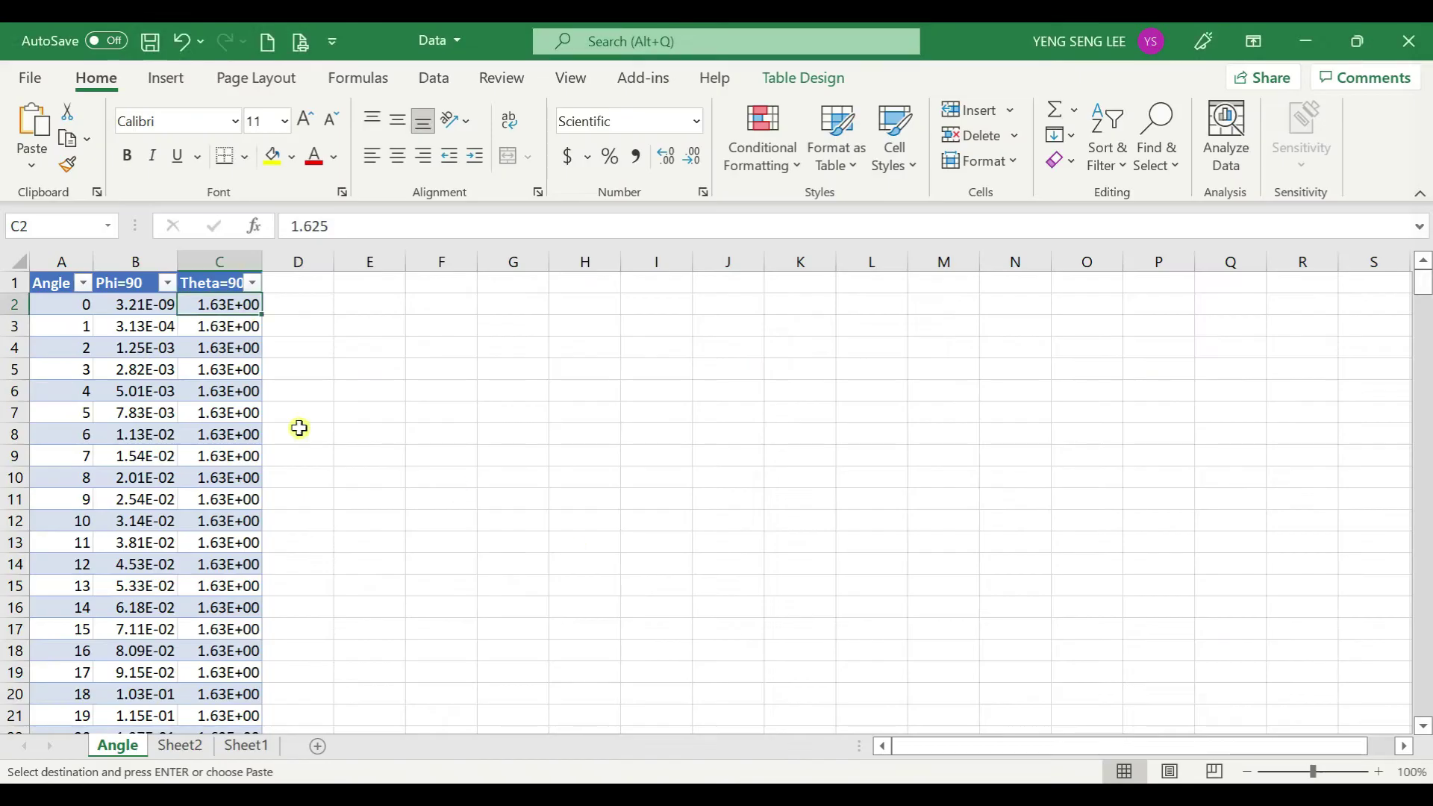
Select and copy the whole Angle table in Excel.
{"action": "left_click", "coordinate": [139, 299]}
{"action": "left_click", "coordinate": [39, 322]}
{"action": "key", "text": "ctrl+v"}
{"action": "key", "text": "ctrl+a"}
{"action": "key", "text": "ctrl+c"}
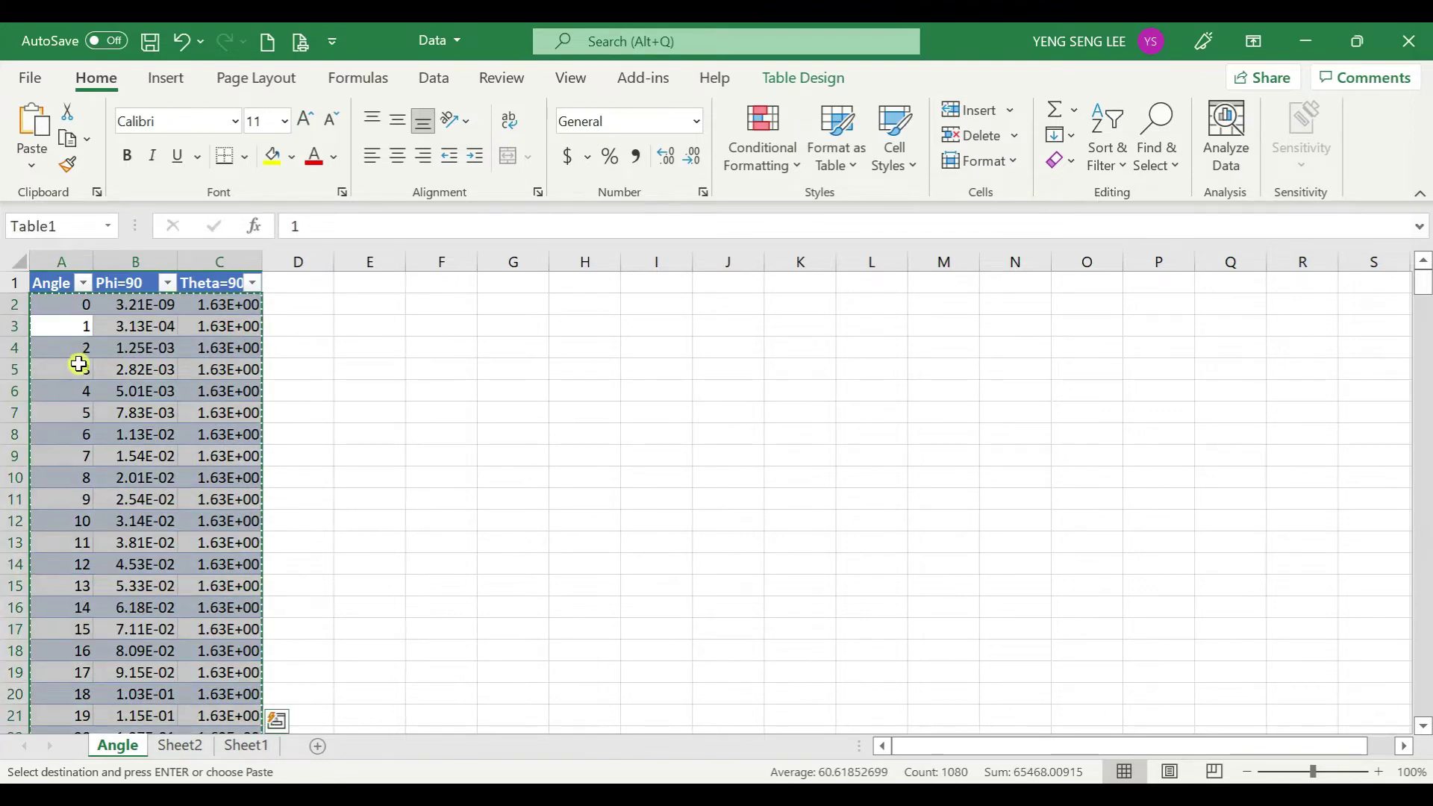
Scroll to the table's end and delete the empty row 362 below angle 359.
{"action": "scroll", "coordinate": [104, 475], "scroll_direction": "down", "scroll_amount": 16}
{"action": "scroll", "coordinate": [103, 476], "scroll_direction": "down", "scroll_amount": 20}
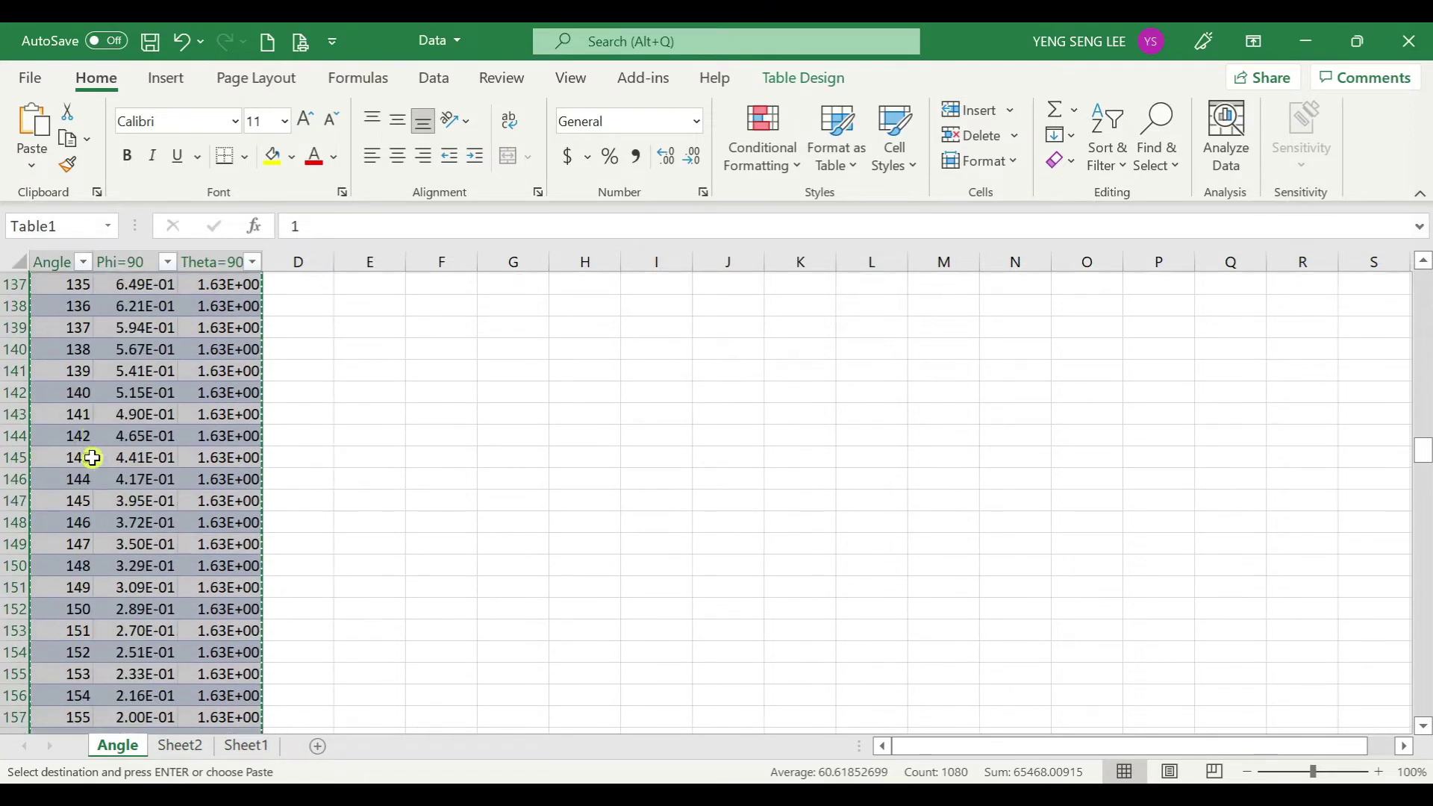
{"action": "scroll", "coordinate": [99, 505], "scroll_direction": "down", "scroll_amount": 20}
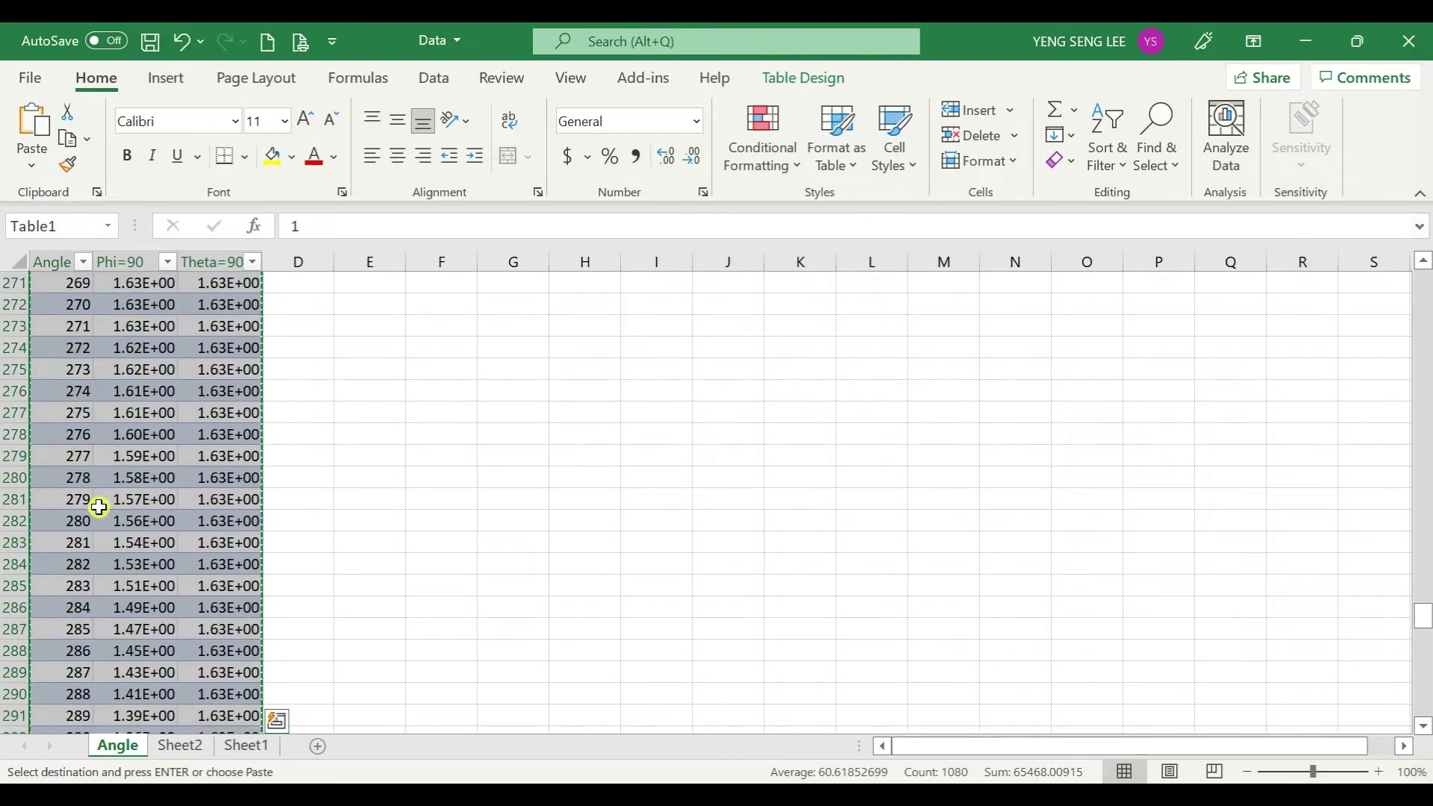
{"action": "scroll", "coordinate": [99, 505], "scroll_direction": "down", "scroll_amount": 8}
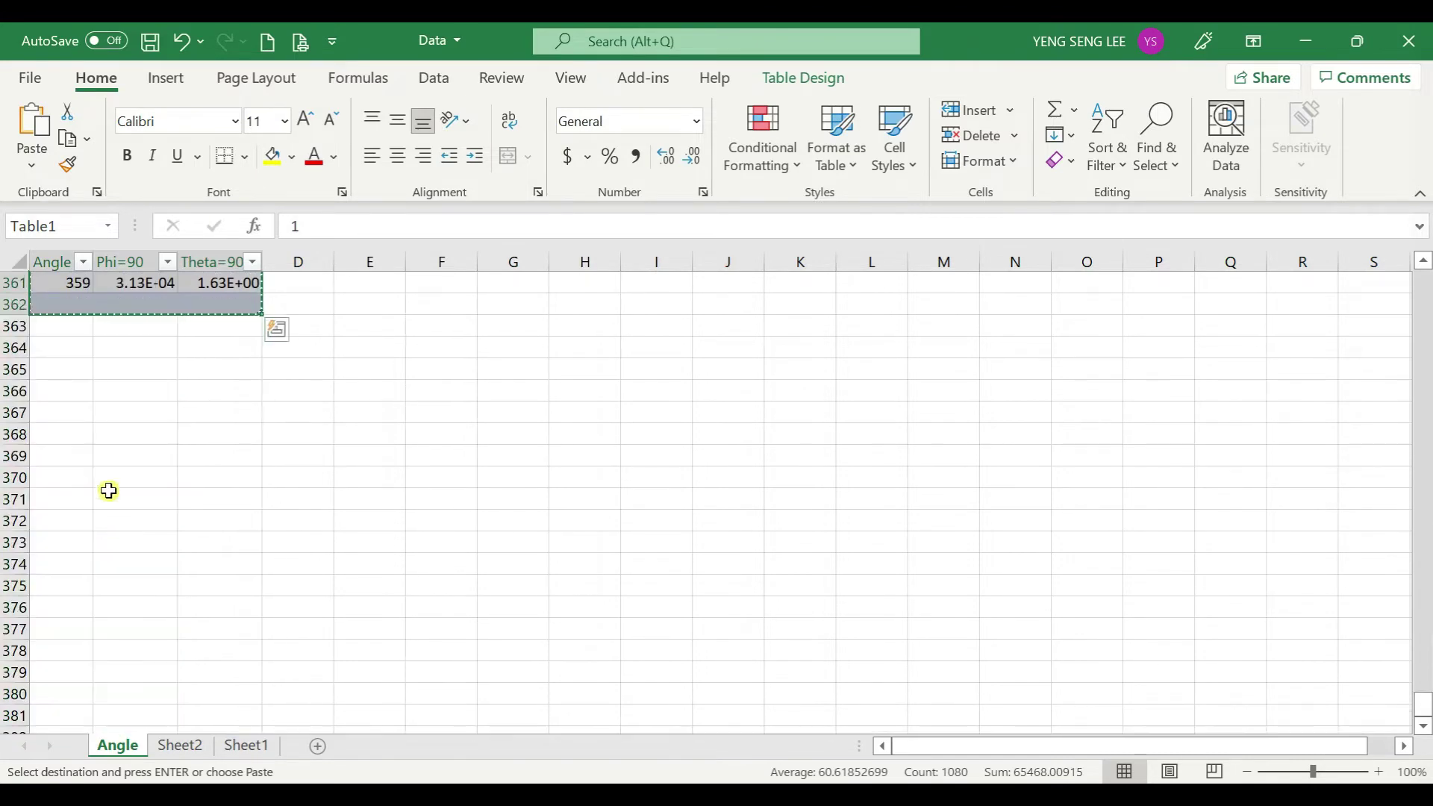
{"action": "scroll", "coordinate": [118, 486], "scroll_direction": "up", "scroll_amount": 3}
{"action": "left_click_drag", "start_coordinate": [118, 481], "coordinate": [119, 458]}
{"action": "left_click", "coordinate": [76, 477]}
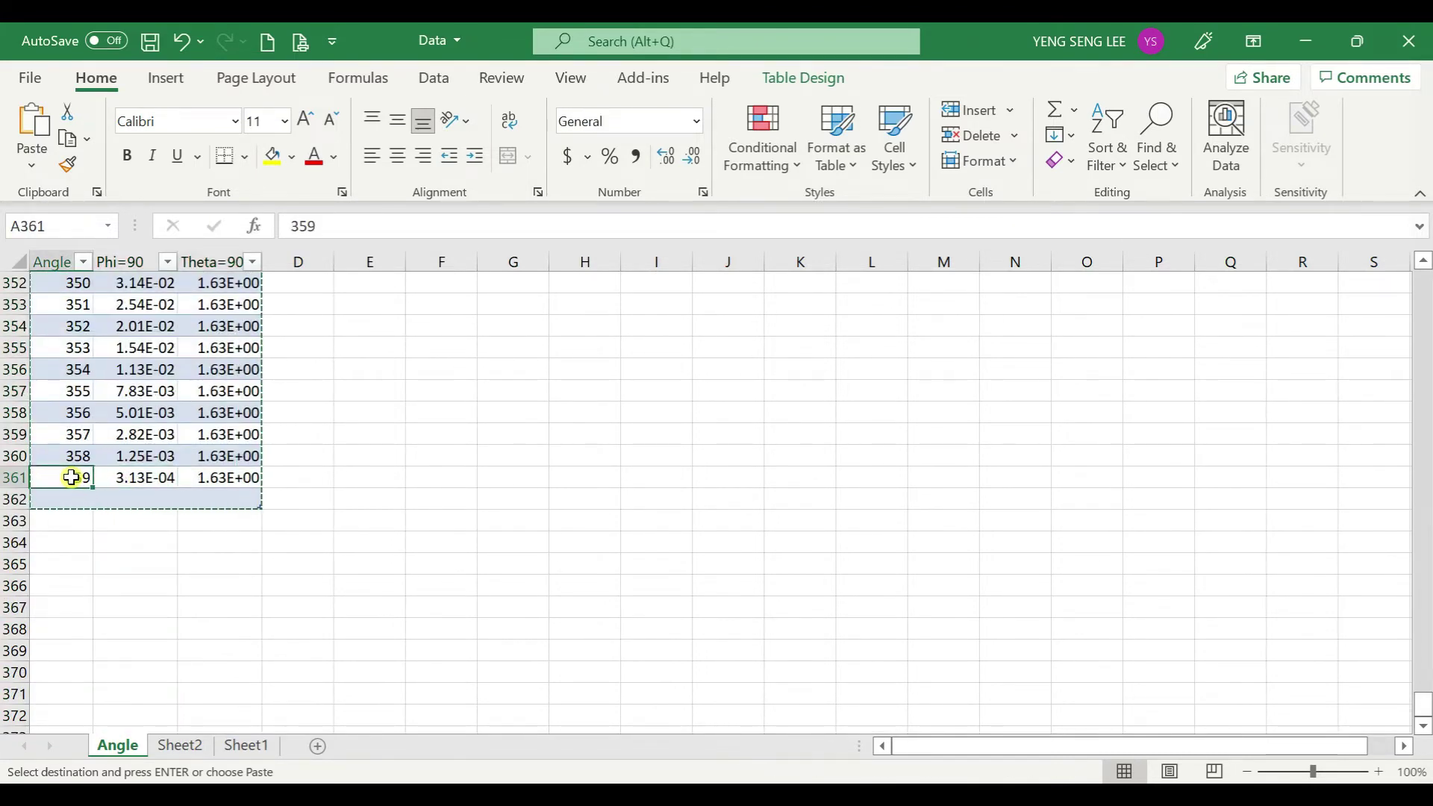
{"action": "left_click", "coordinate": [9, 501]}
{"action": "right_click", "coordinate": [9, 501]}
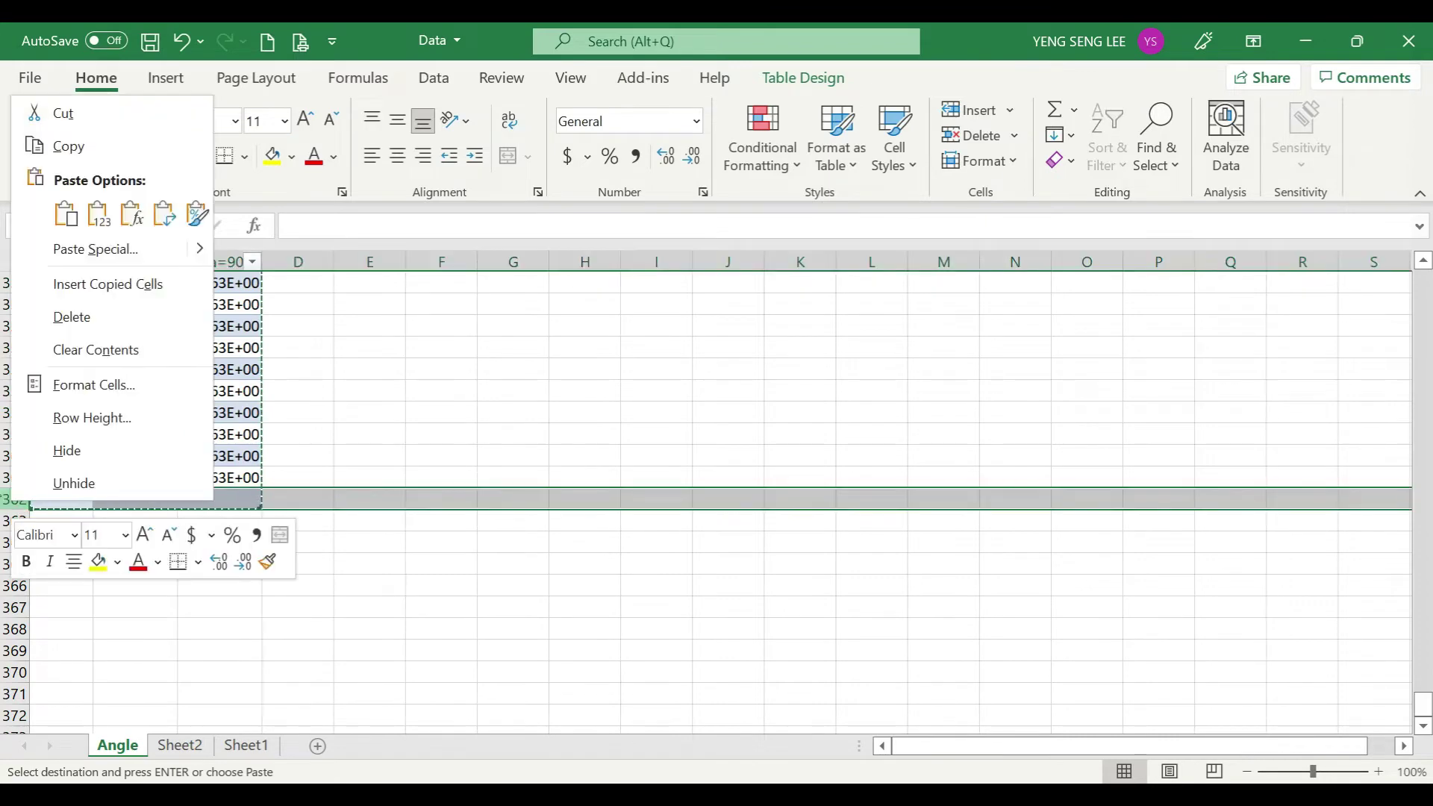
{"action": "left_click", "coordinate": [67, 317]}
Copy the cleaned table, now ending at row 361, and switch to SigmaPlot.
{"action": "left_click", "coordinate": [119, 424]}
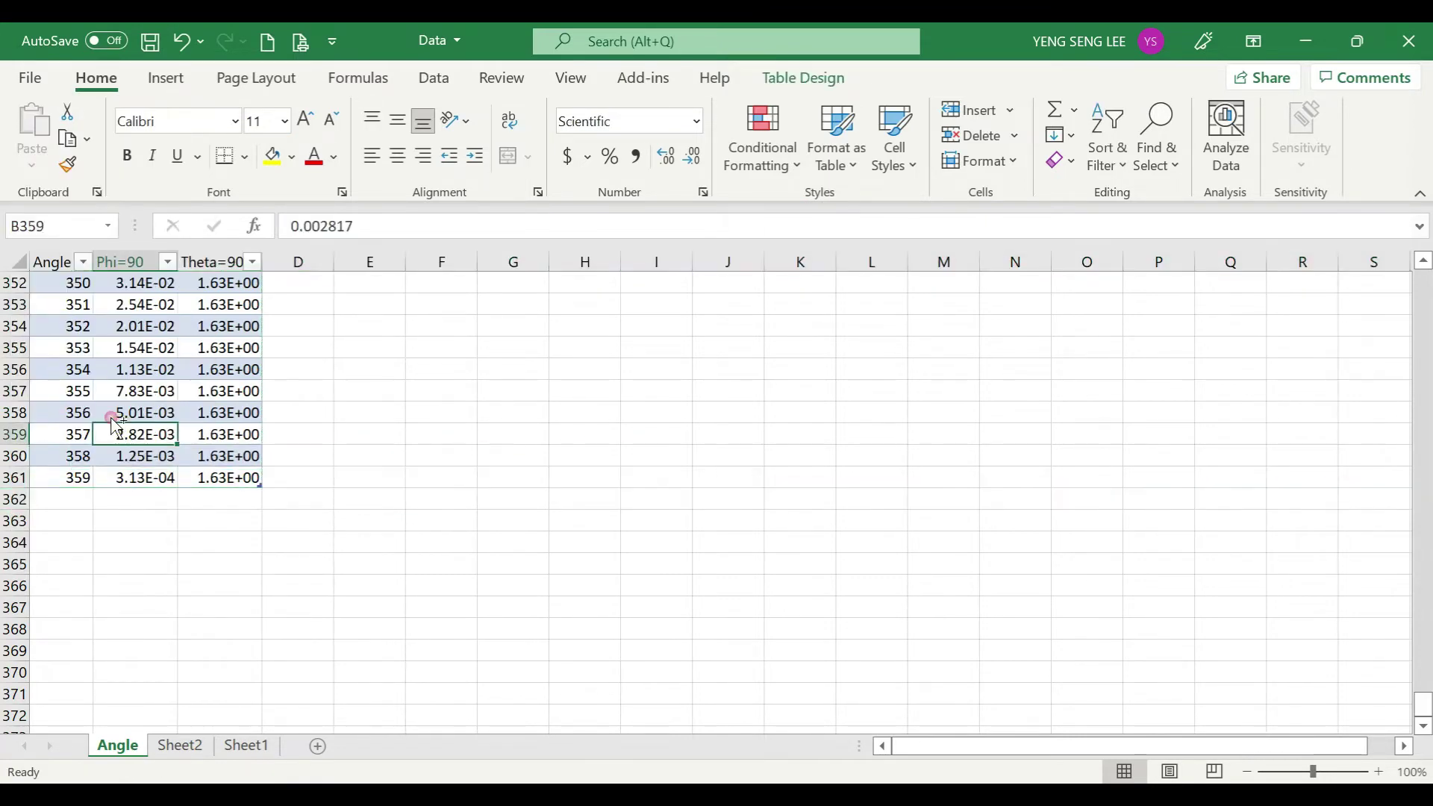
{"action": "key", "text": "ctrl+a"}
{"action": "key", "text": "ctrl+c"}
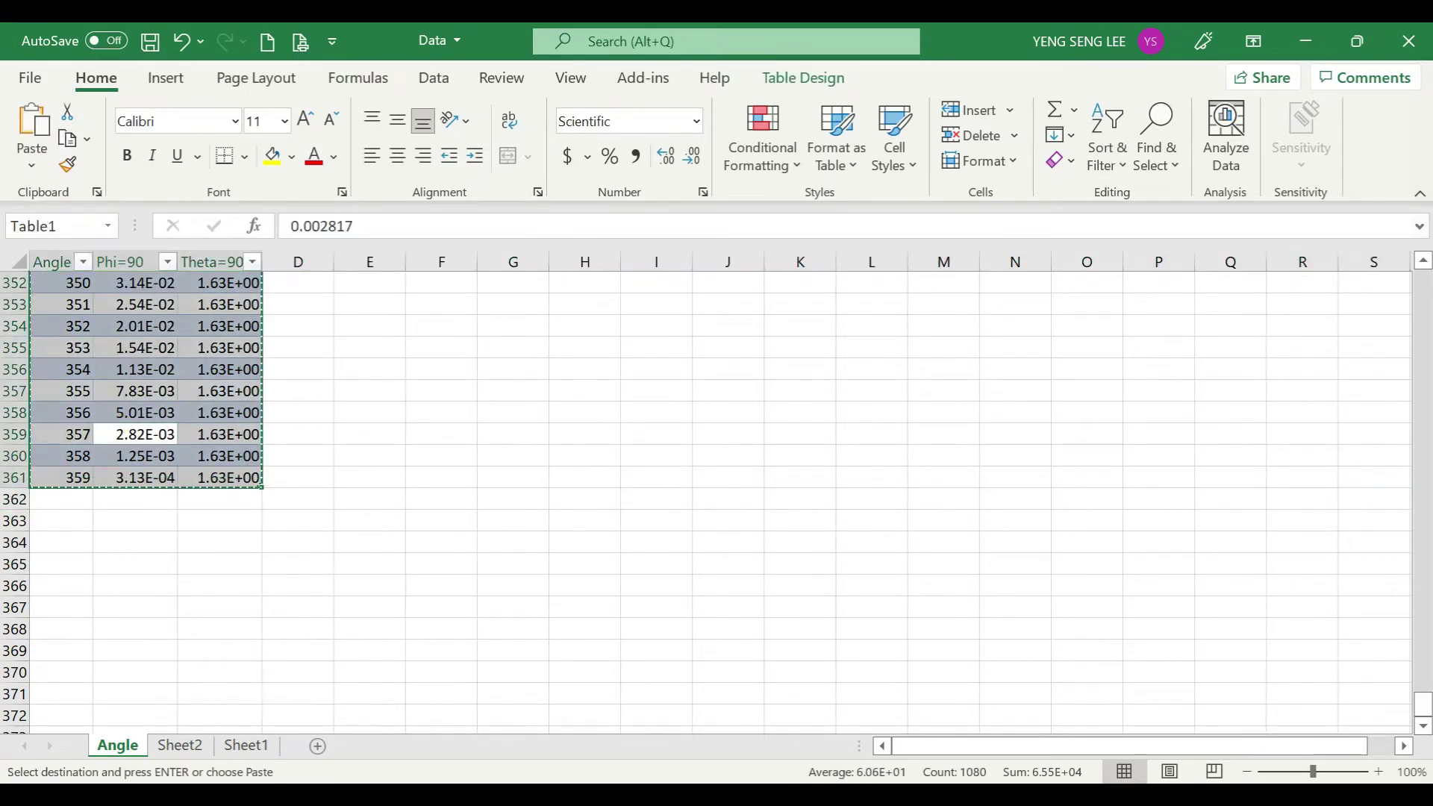
{"action": "key", "text": "alt+Tab"}
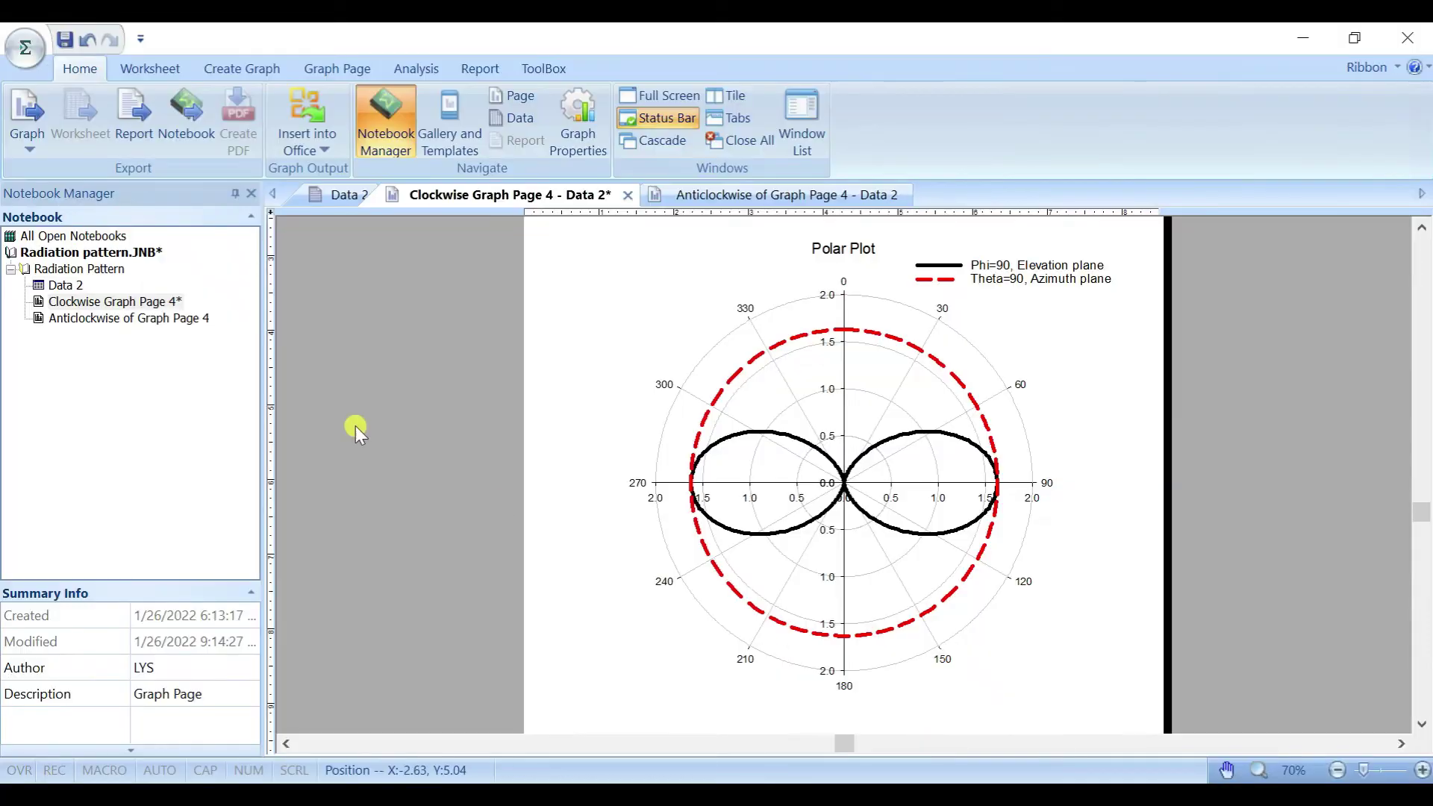
Create a new worksheet from the Radiation pattern.JNB menu, producing Section 4 with Data 1.
{"action": "left_click", "coordinate": [99, 257]}
{"action": "right_click", "coordinate": [100, 258]}
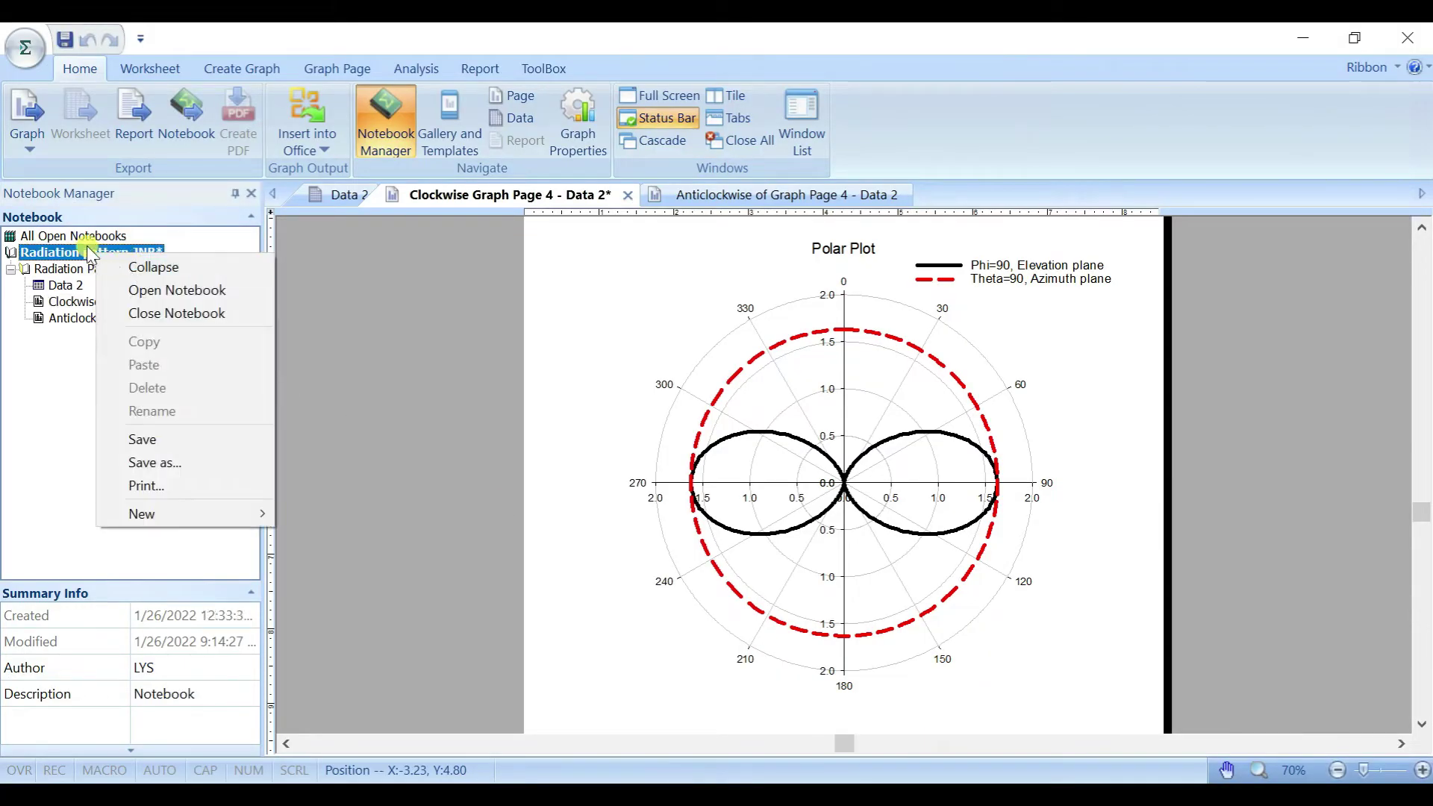
{"action": "right_click", "coordinate": [72, 237]}
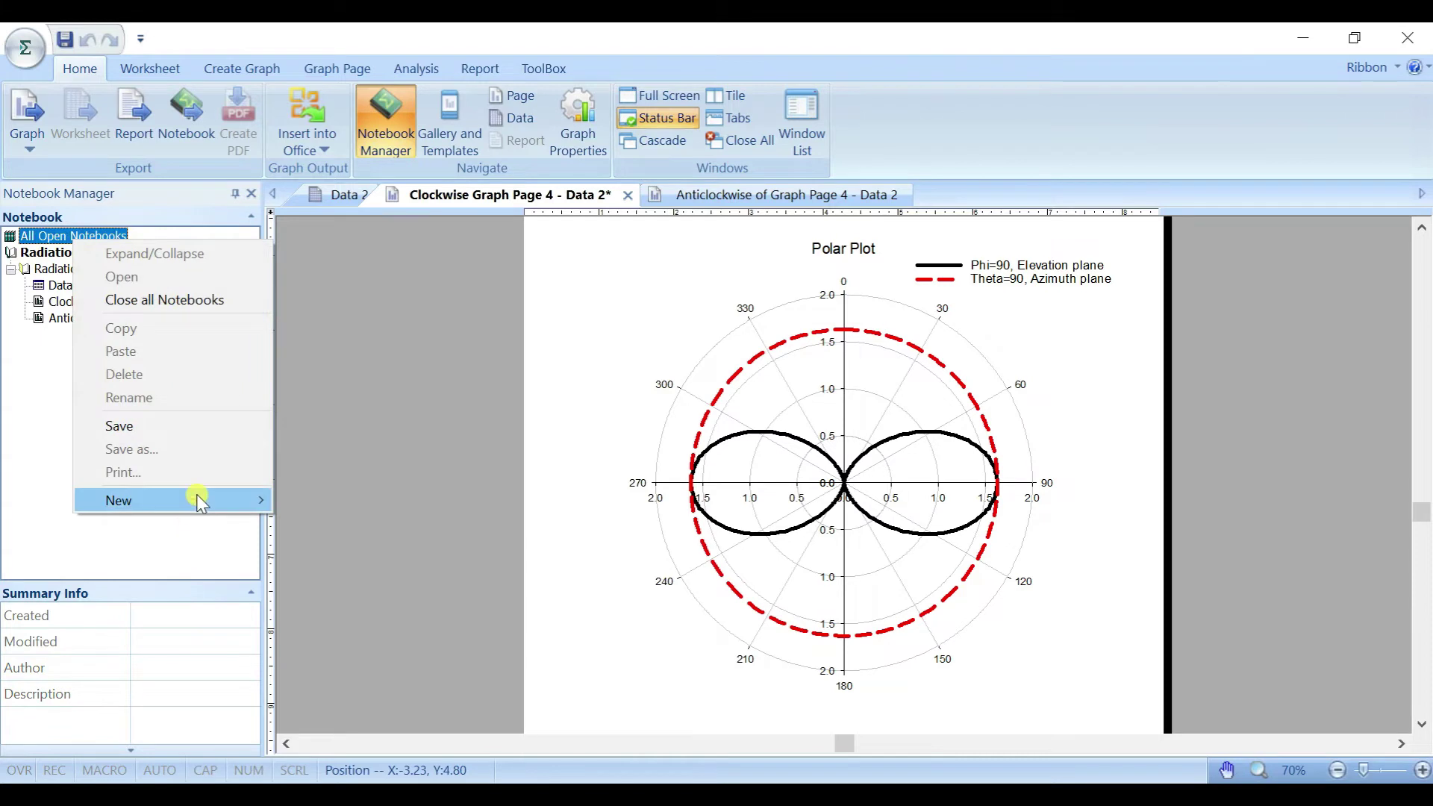
{"action": "mouse_move", "coordinate": [192, 499]}
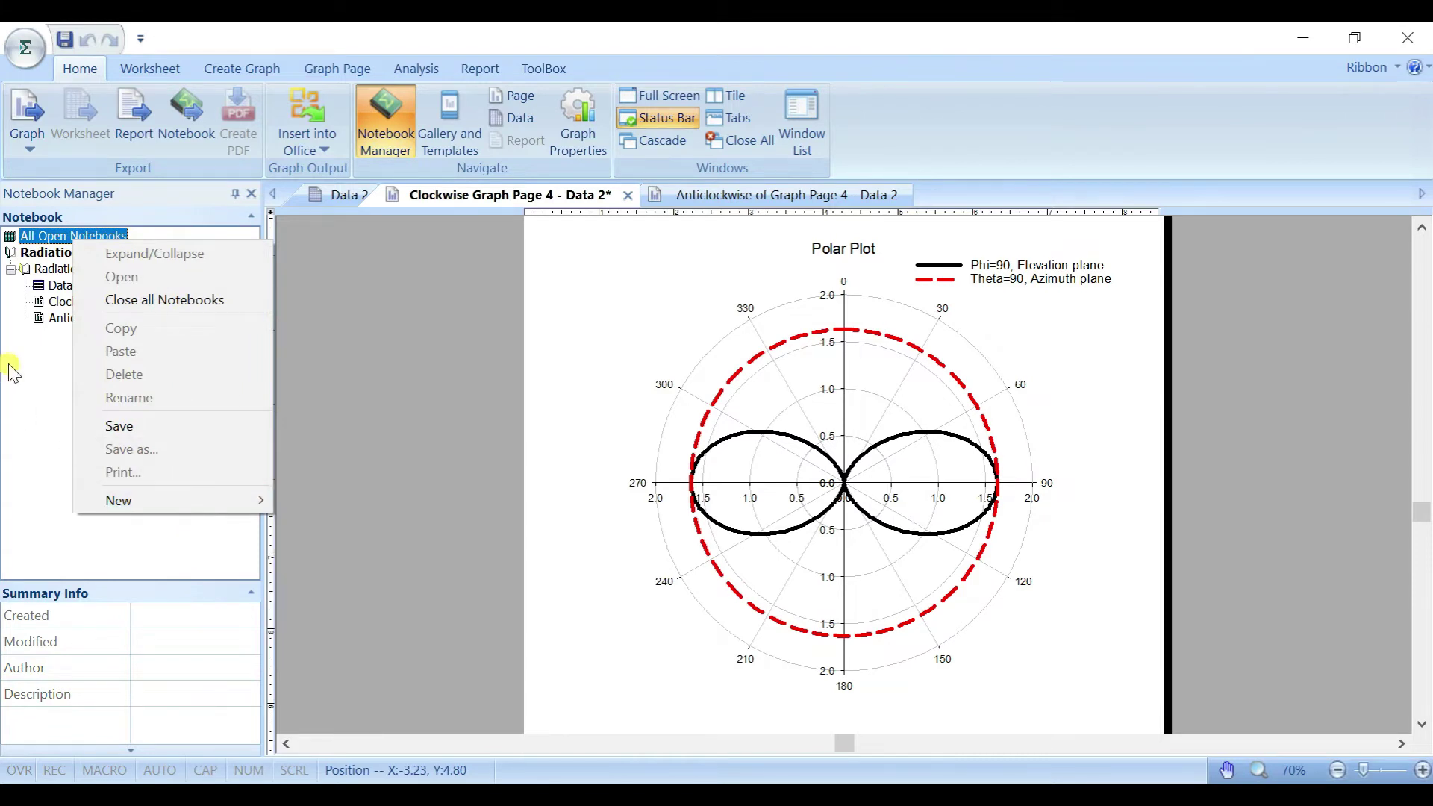
{"action": "left_click", "coordinate": [20, 402]}
{"action": "right_click", "coordinate": [66, 254]}
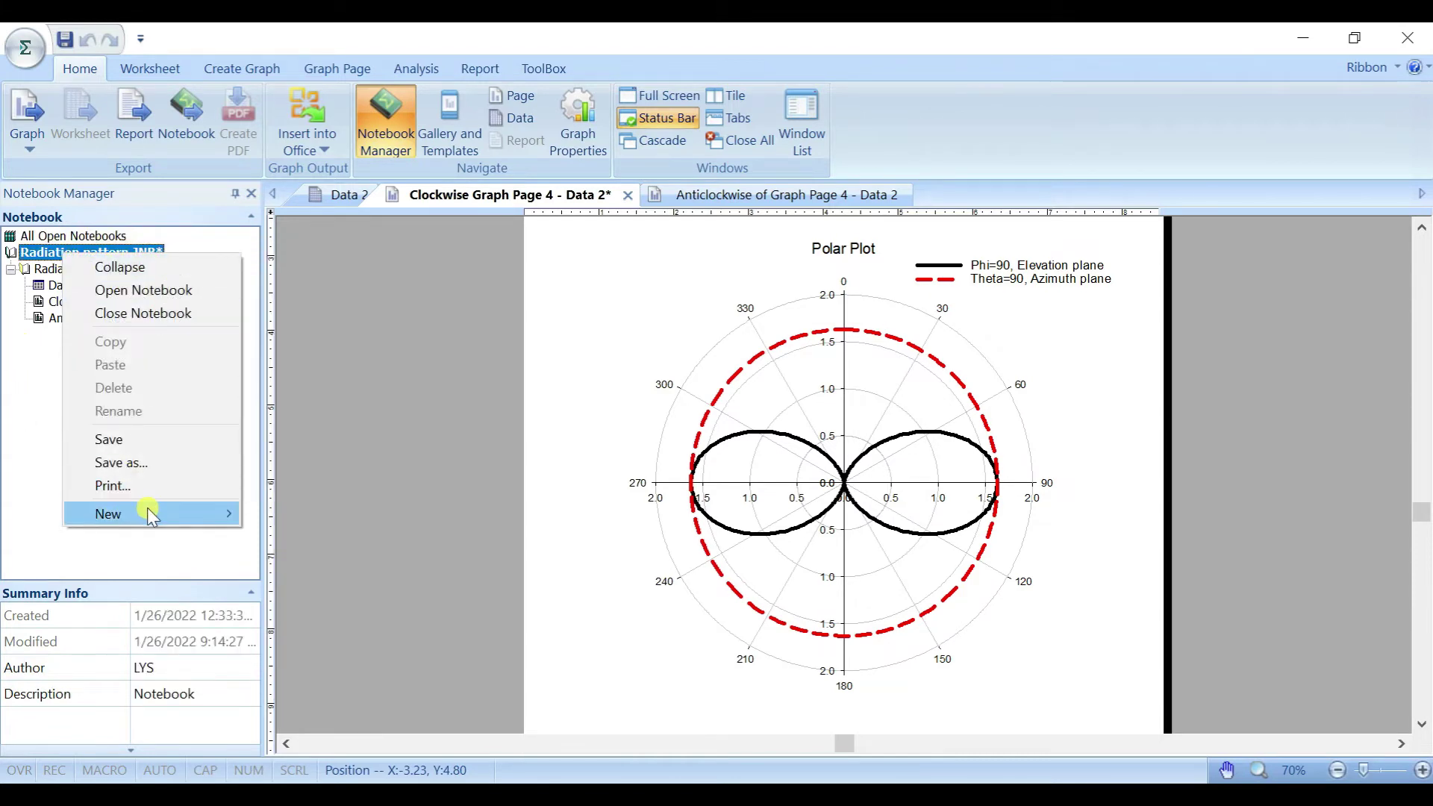
{"action": "mouse_move", "coordinate": [208, 514]}
{"action": "left_click", "coordinate": [356, 521]}
{"action": "left_click", "coordinate": [41, 337]}
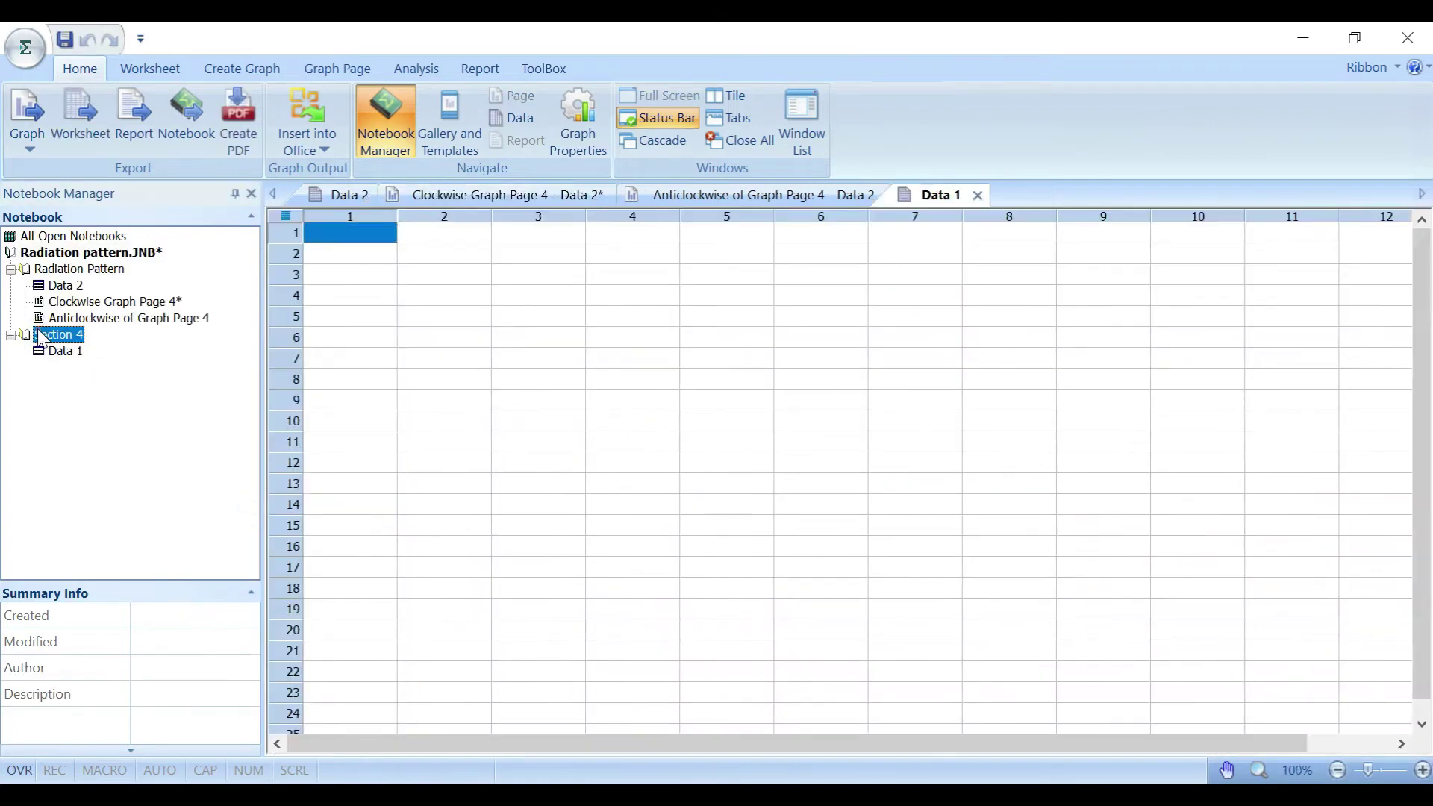
Paste the Excel Angle table into cell 1,1 of Data 1: angles, Phi=90 and Theta=90 columns.
{"action": "left_click", "coordinate": [66, 352]}
{"action": "left_click", "coordinate": [362, 233]}
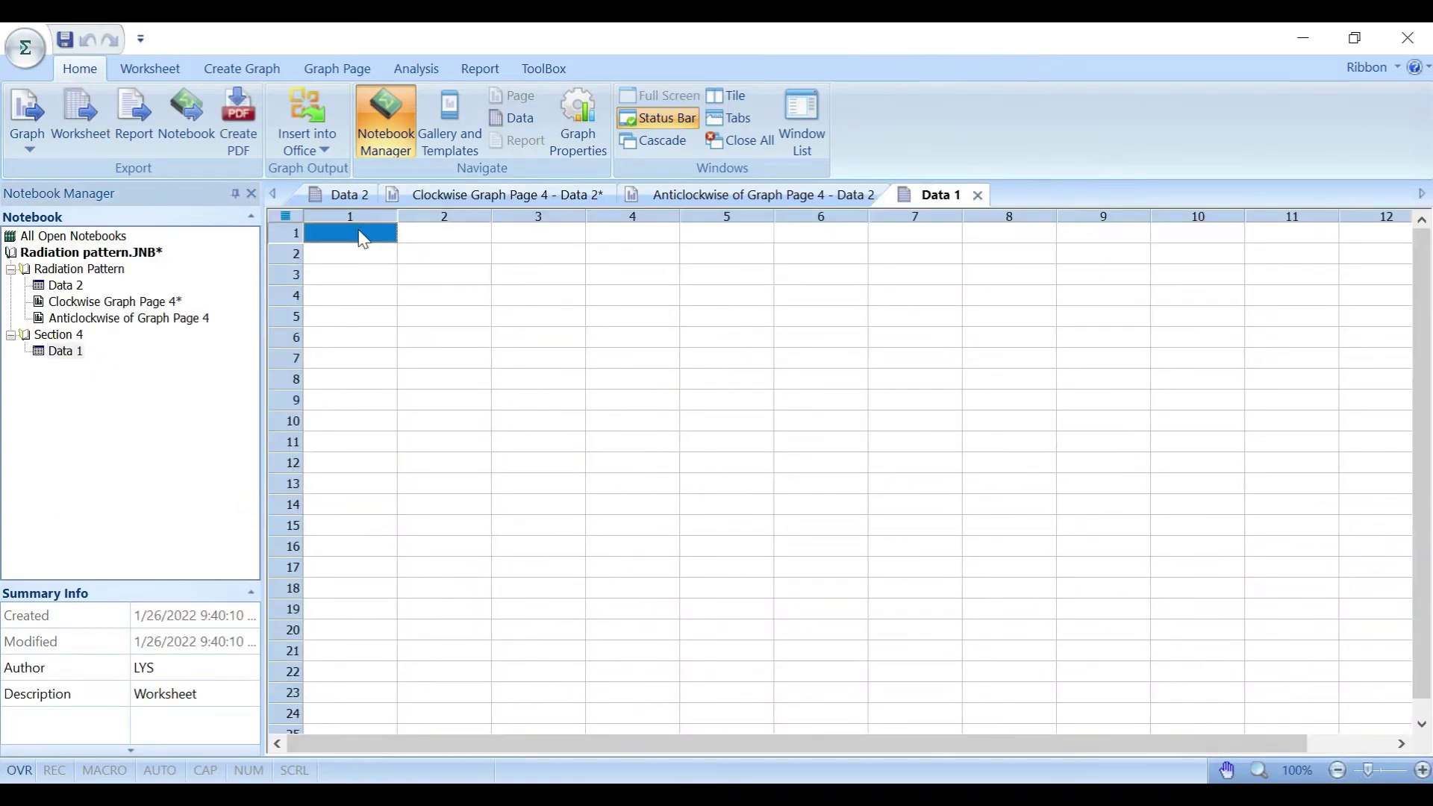
{"action": "key", "text": "ctrl+v"}
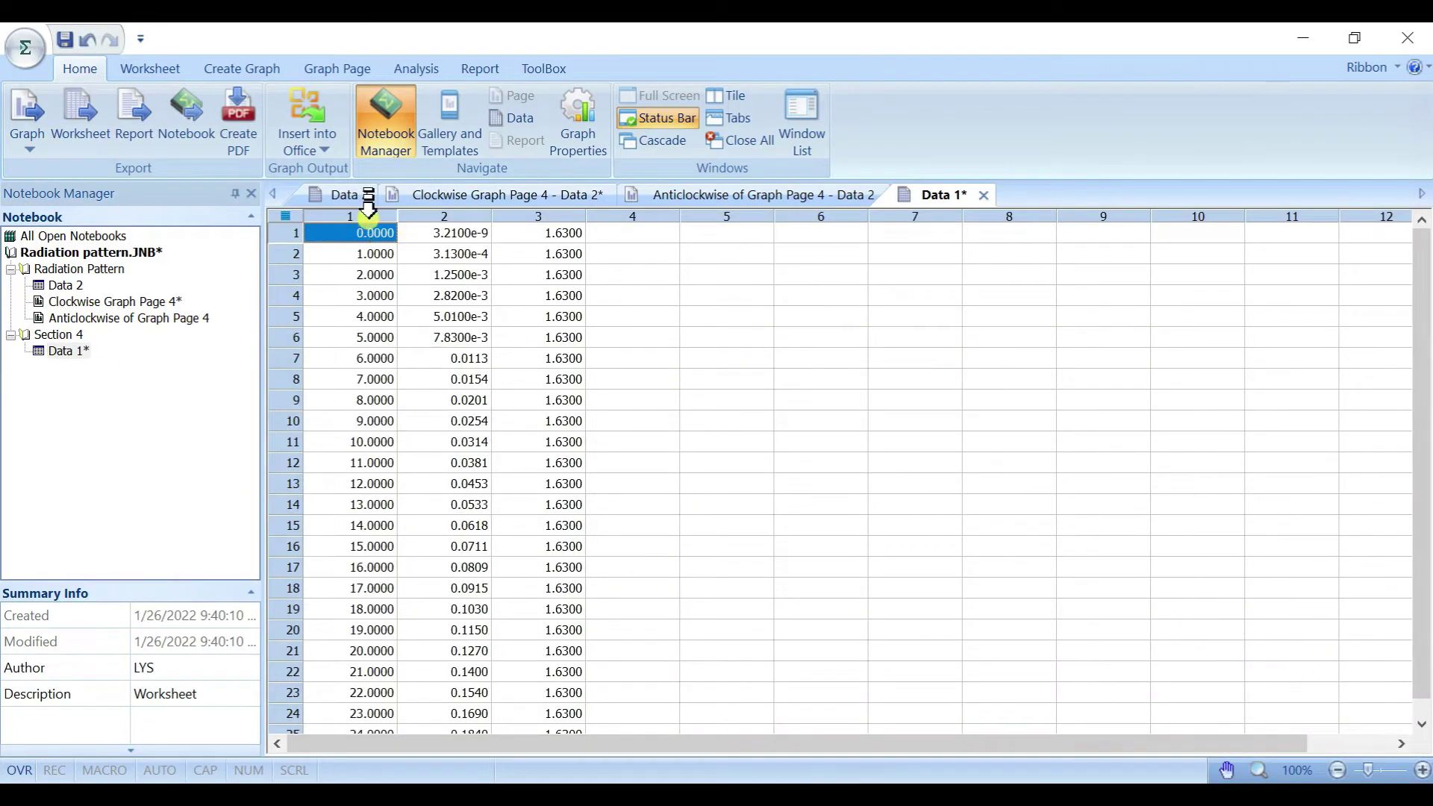
{"action": "left_click", "coordinate": [369, 213]}
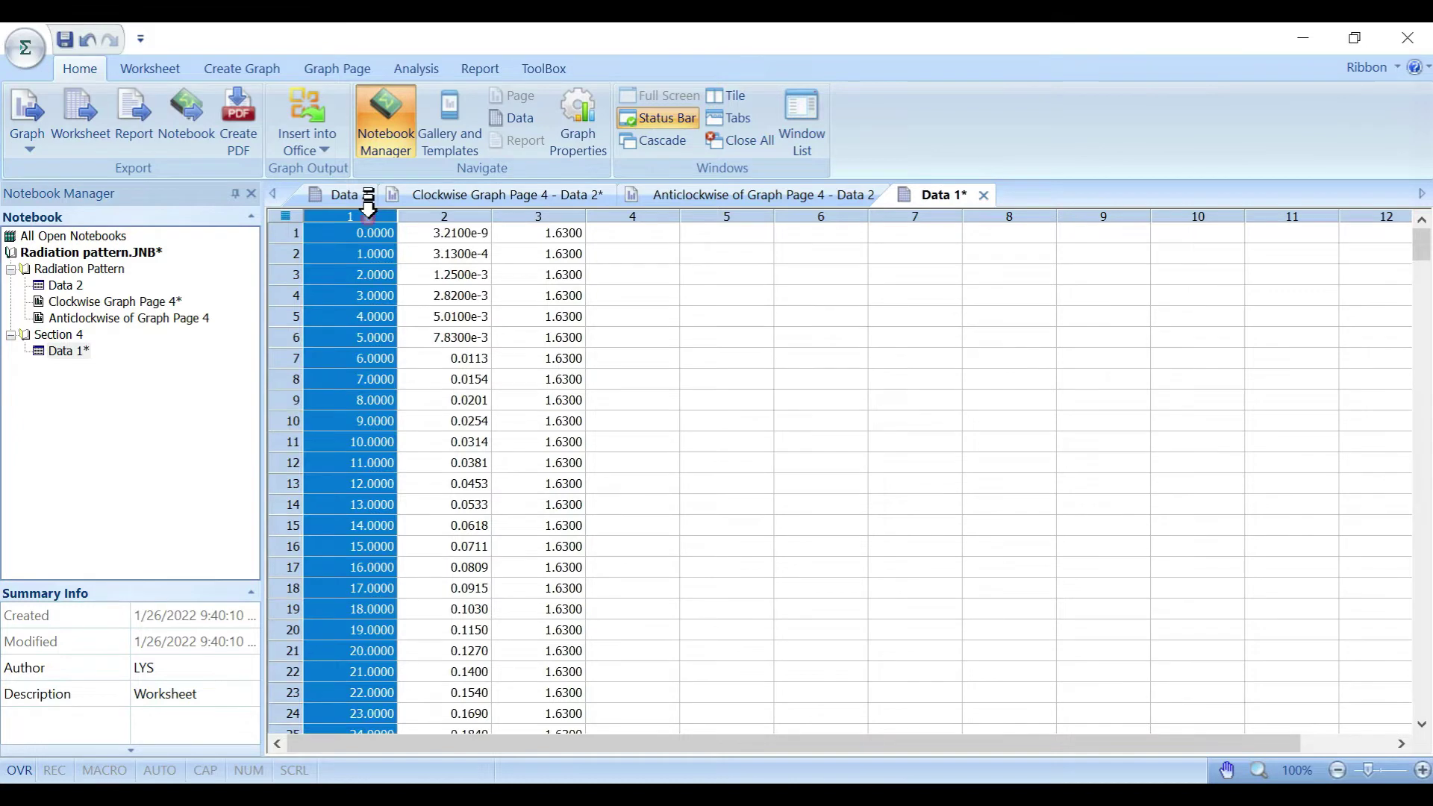
{"action": "left_click", "coordinate": [439, 212]}
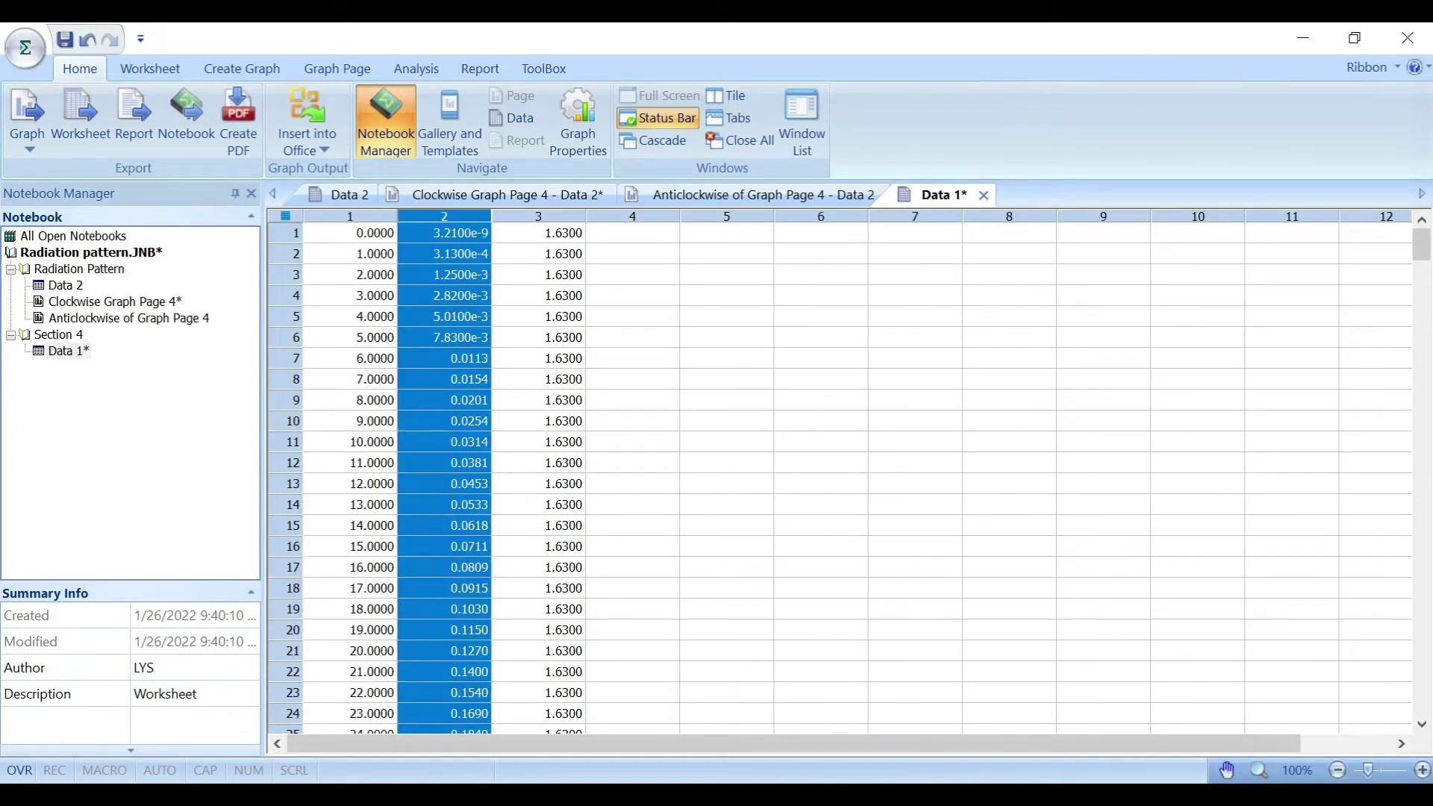
{"action": "key", "text": "alt+Tab"}
{"action": "scroll", "coordinate": [275, 502], "scroll_direction": "up", "scroll_amount": 13}
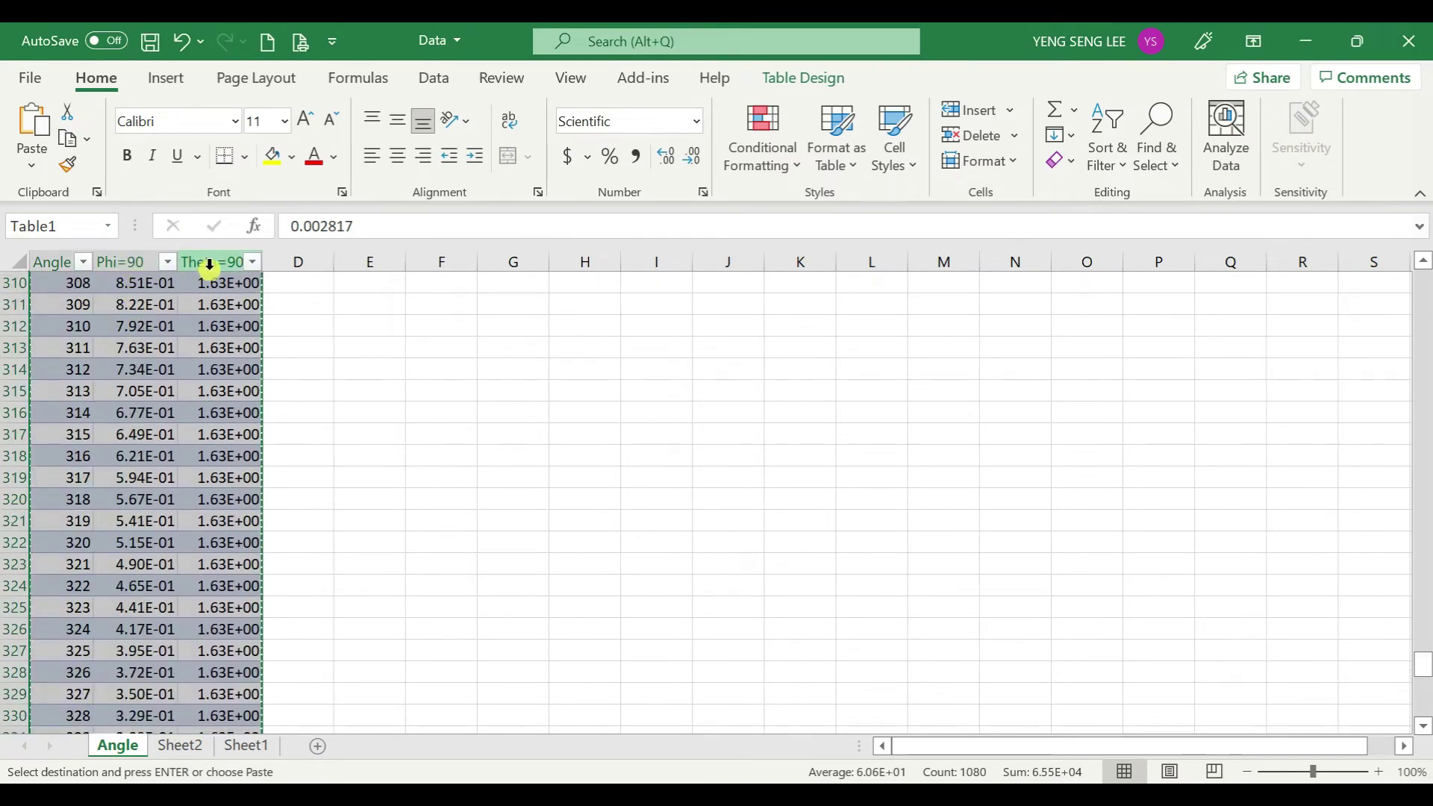
{"action": "key", "text": "alt+Tab"}
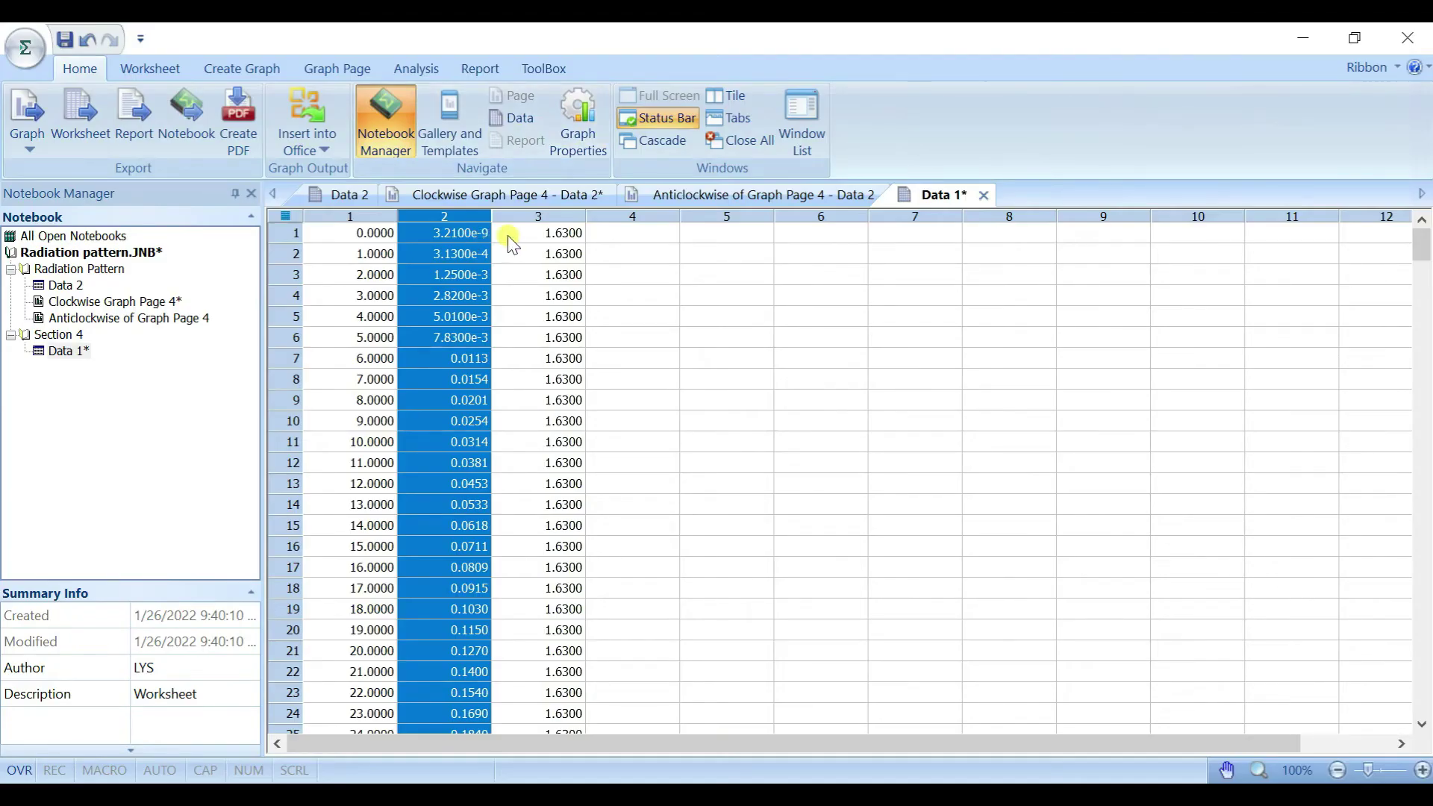
{"action": "right_click", "coordinate": [56, 356]}
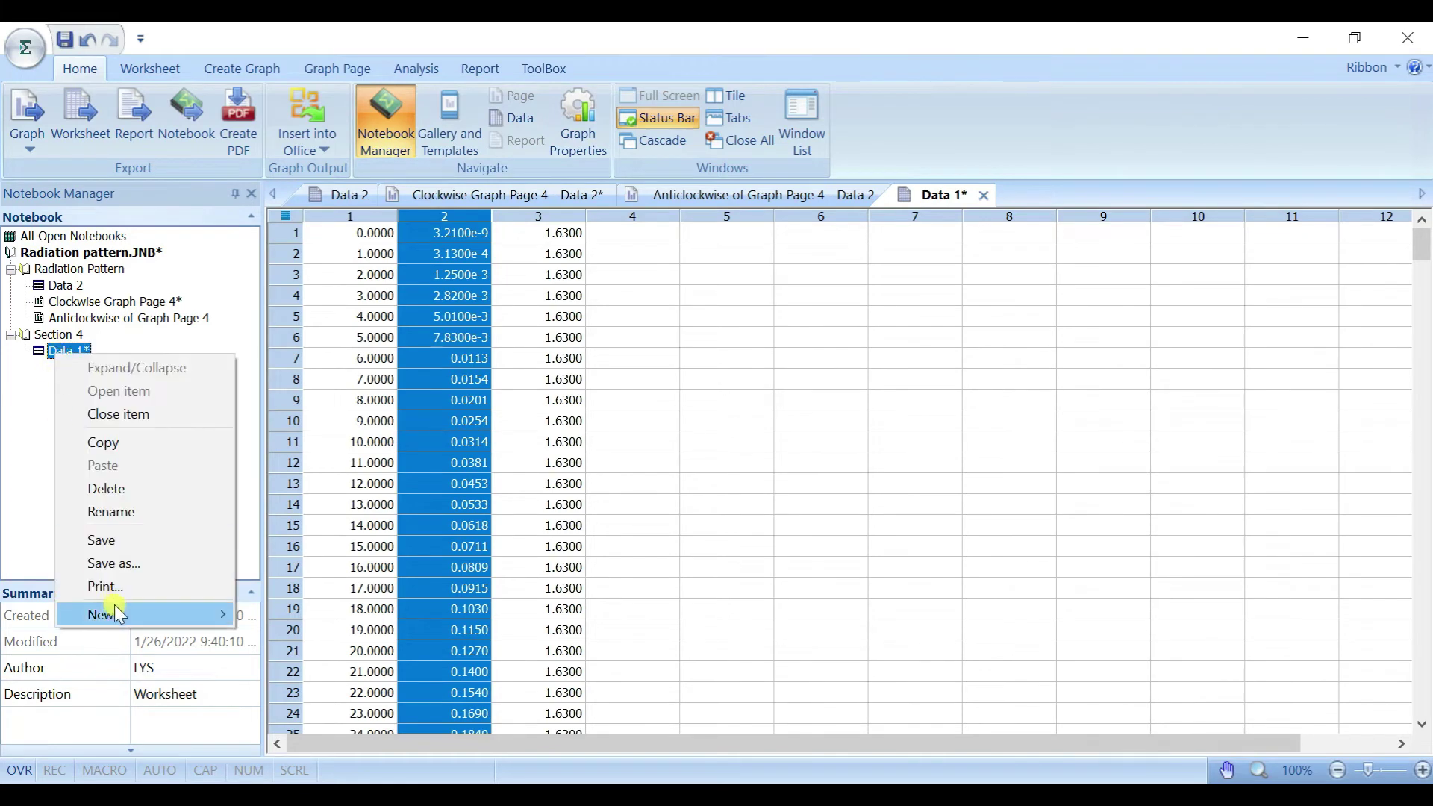
Start a new Graph Page for Data 1 as a clockwise Scatter & Lines polar plot, Theta Many R format.
{"action": "mouse_move", "coordinate": [119, 614]}
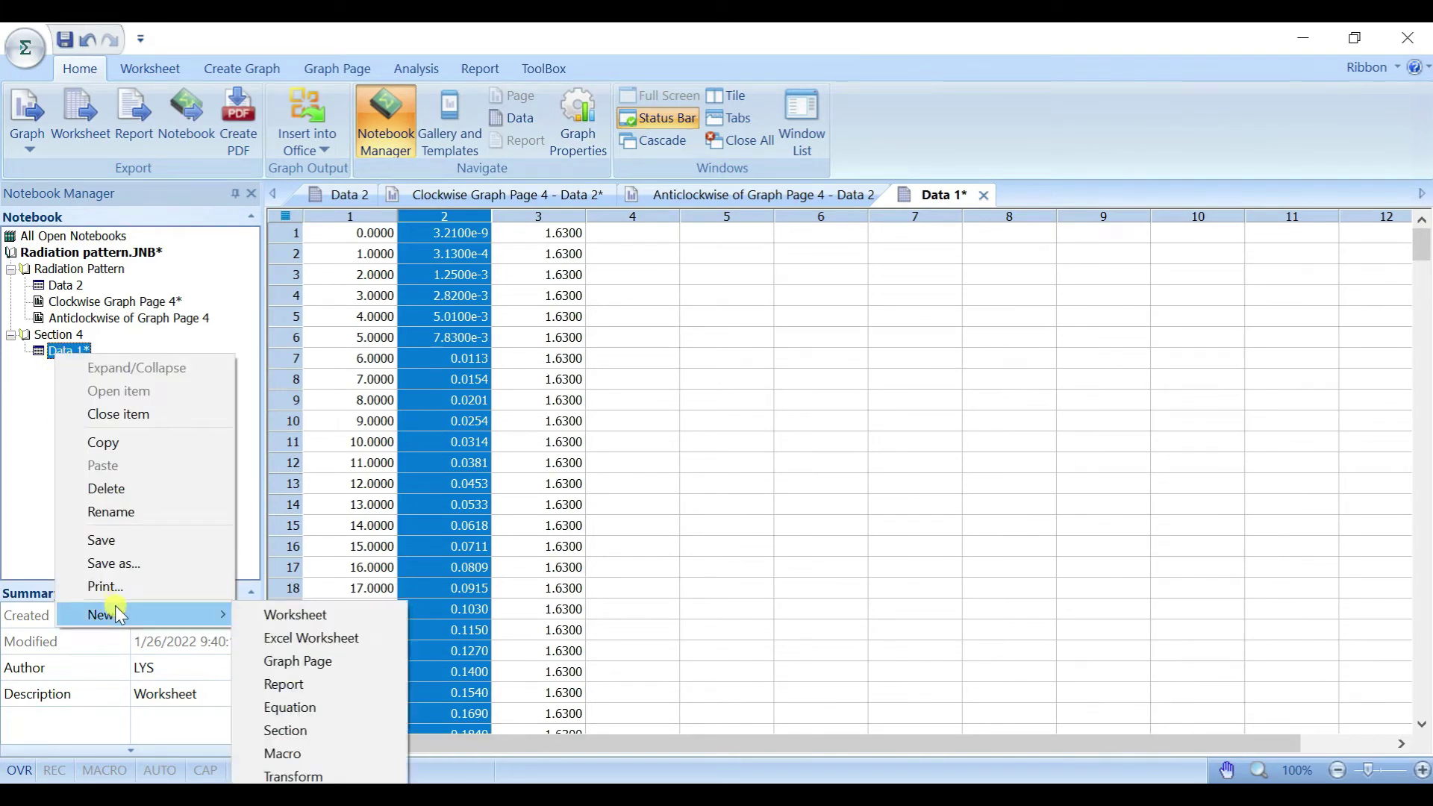
{"action": "left_click", "coordinate": [357, 661]}
{"action": "left_click", "coordinate": [678, 451]}
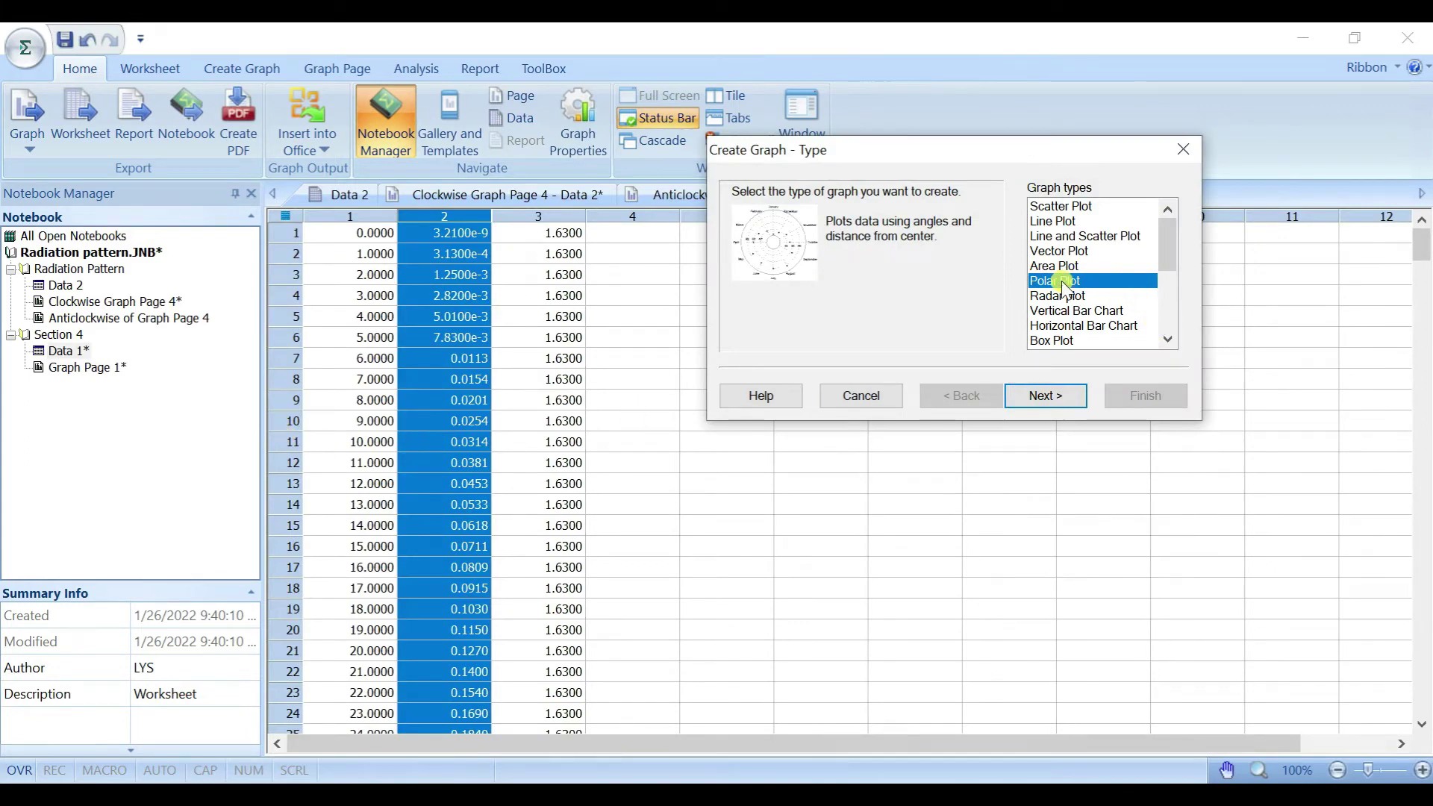
{"action": "left_click", "coordinate": [1075, 397]}
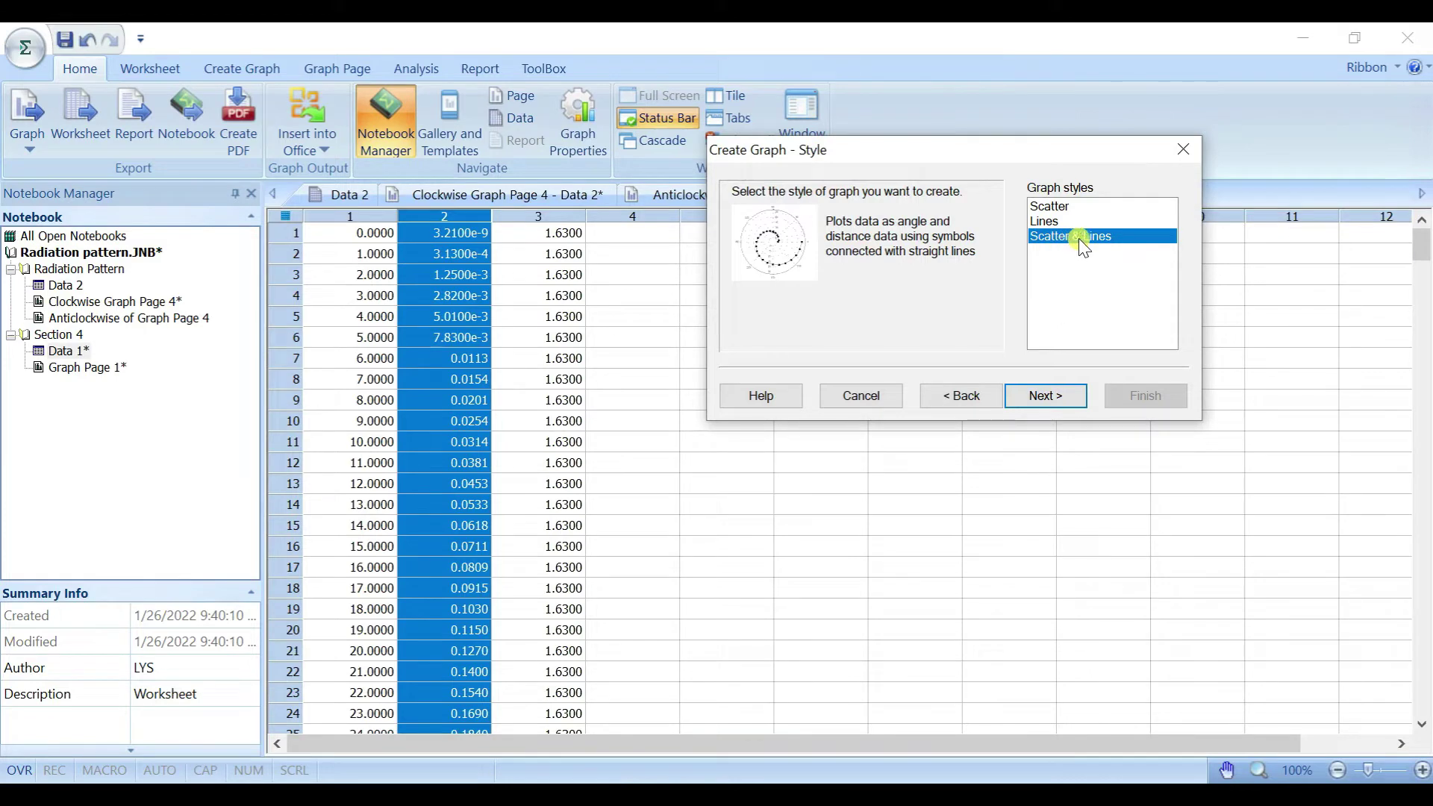
{"action": "left_click", "coordinate": [1047, 396]}
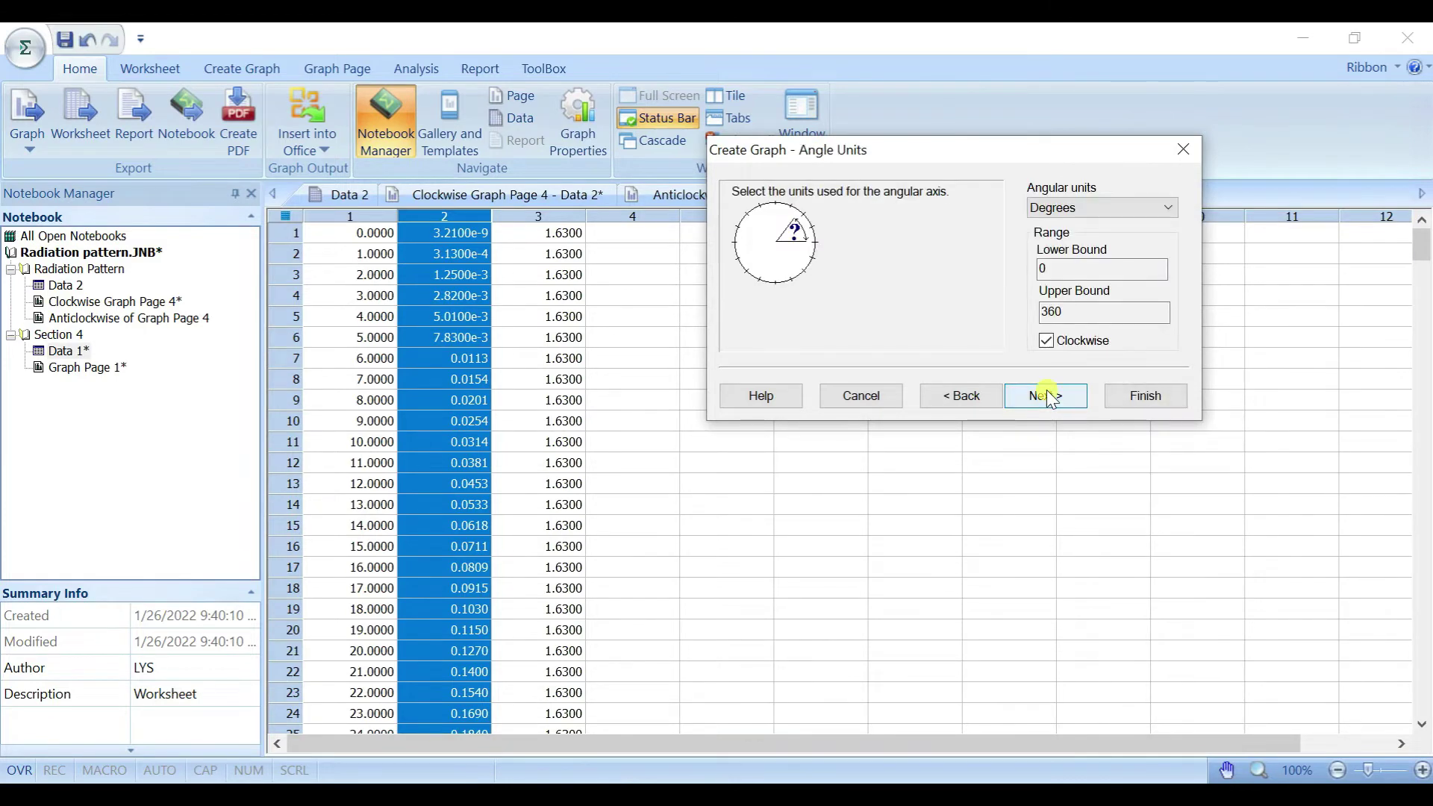
{"action": "left_click", "coordinate": [1047, 344]}
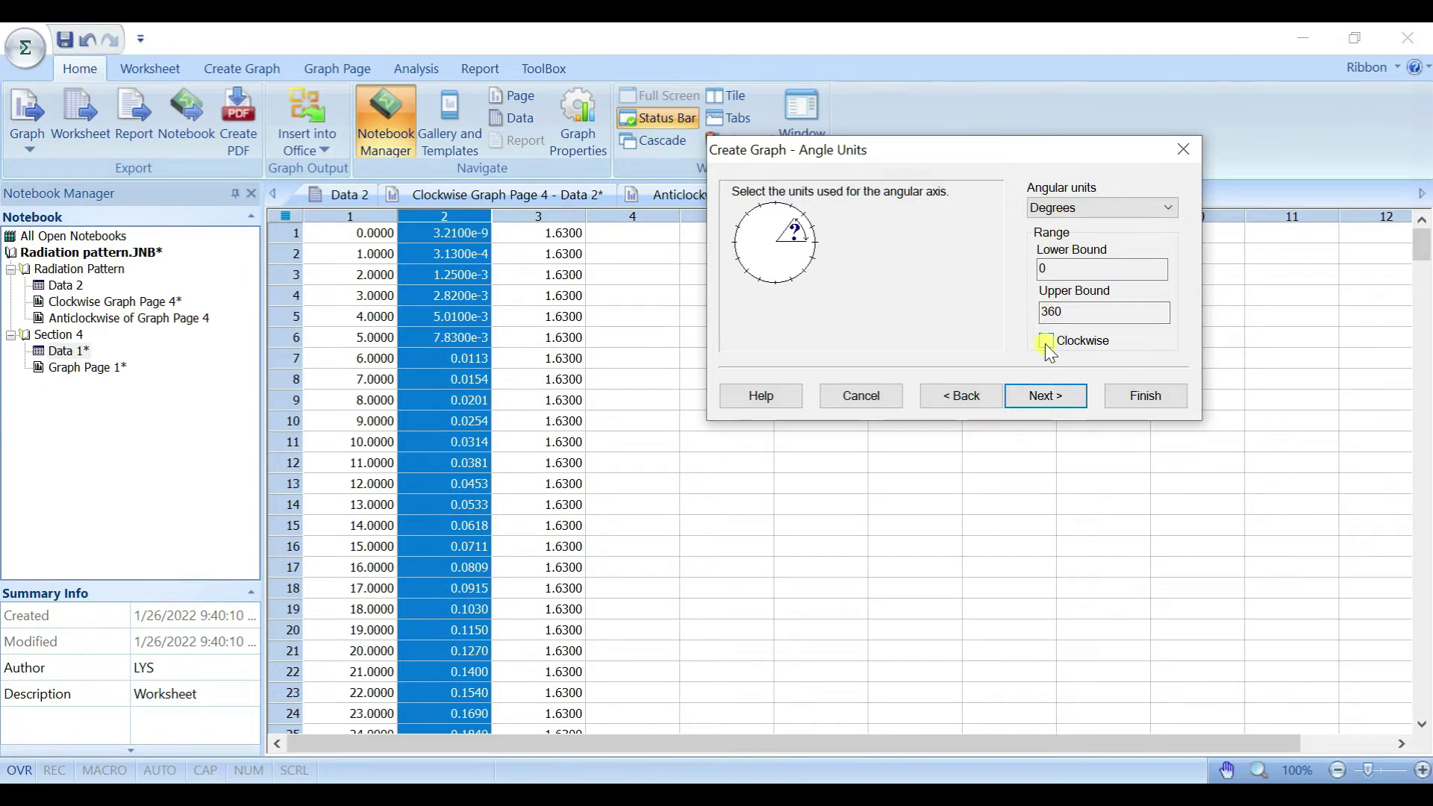
{"action": "left_click", "coordinate": [1046, 343]}
{"action": "left_click", "coordinate": [1048, 344]}
{"action": "left_click", "coordinate": [1050, 401]}
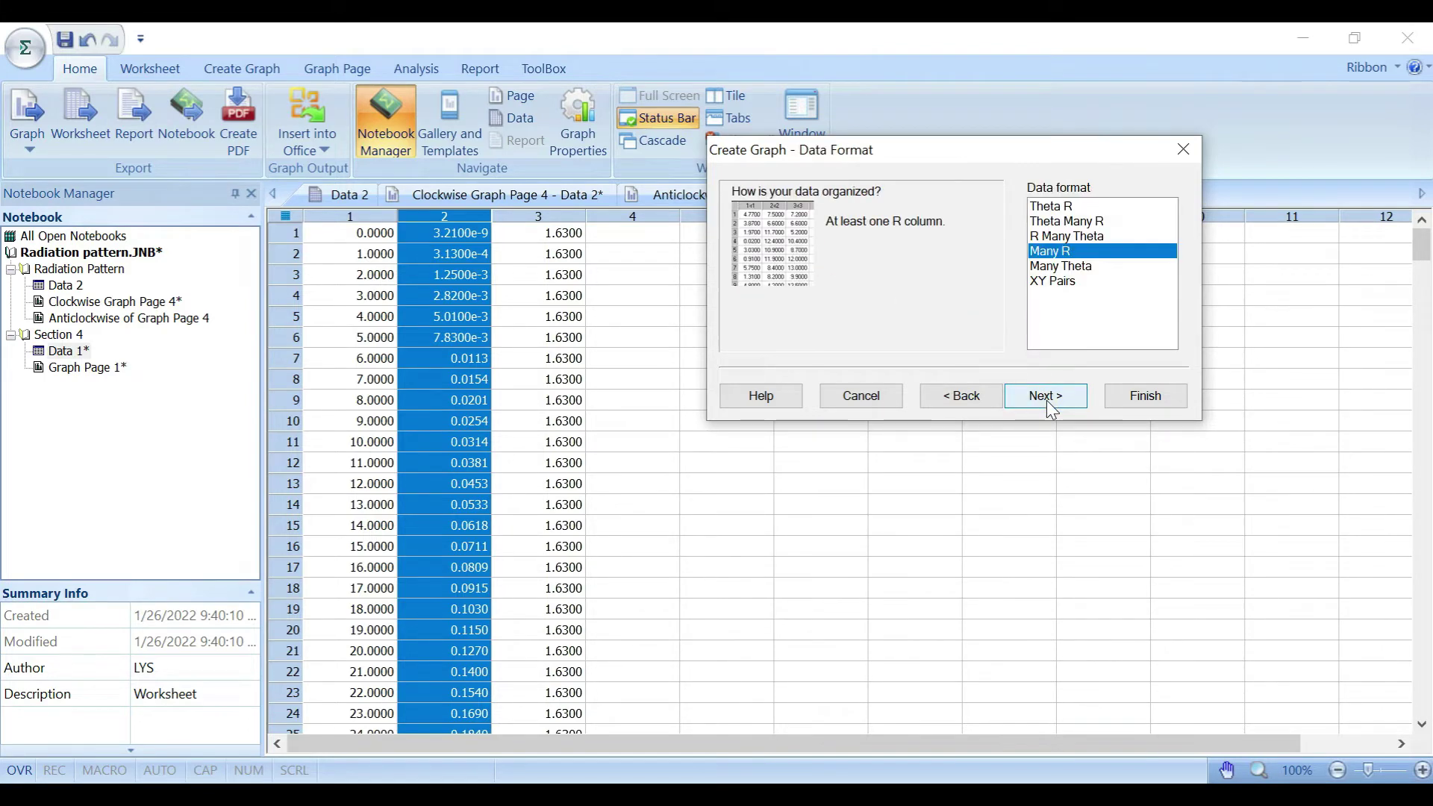
{"action": "left_click", "coordinate": [1056, 221]}
{"action": "left_click", "coordinate": [511, 270]}
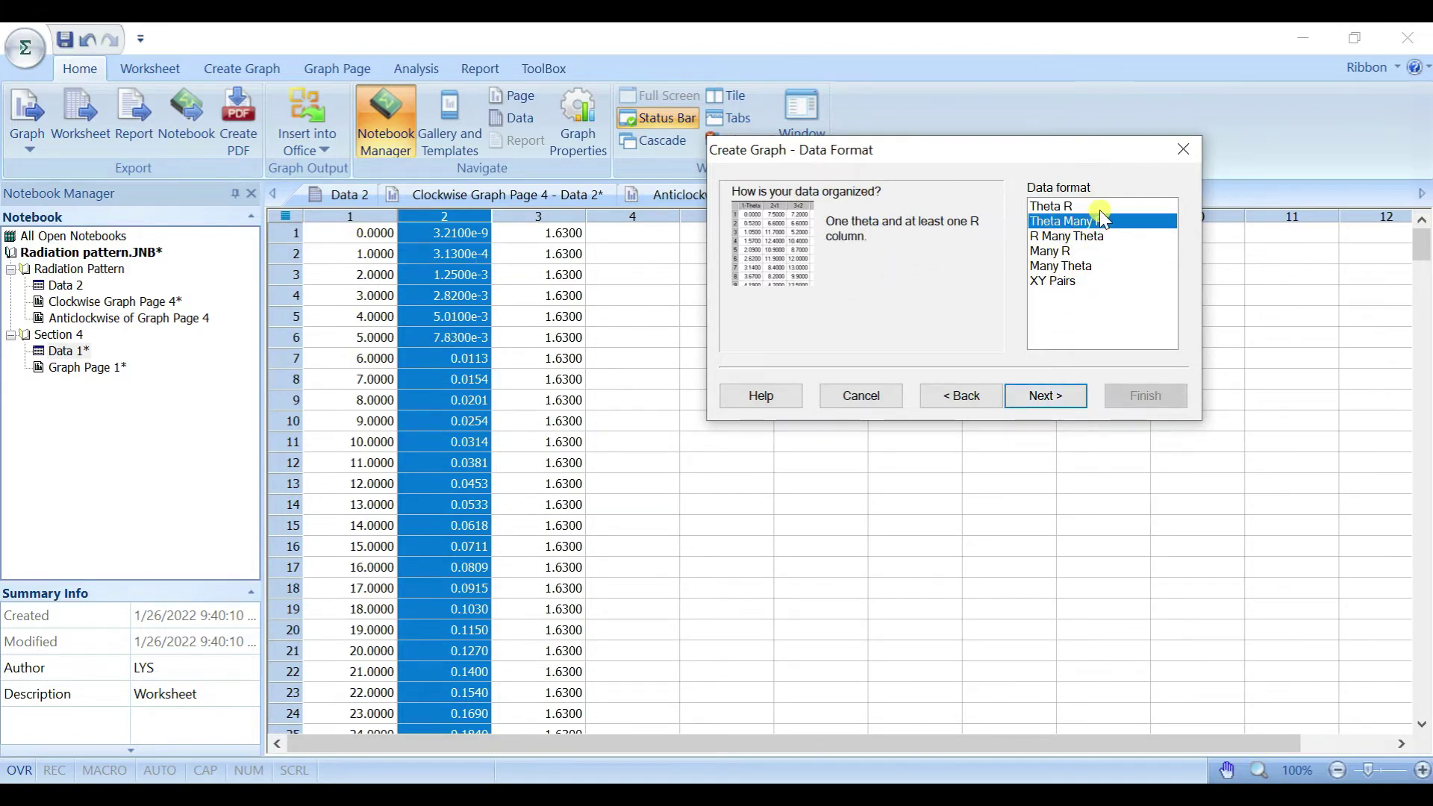
{"action": "left_click", "coordinate": [1061, 395]}
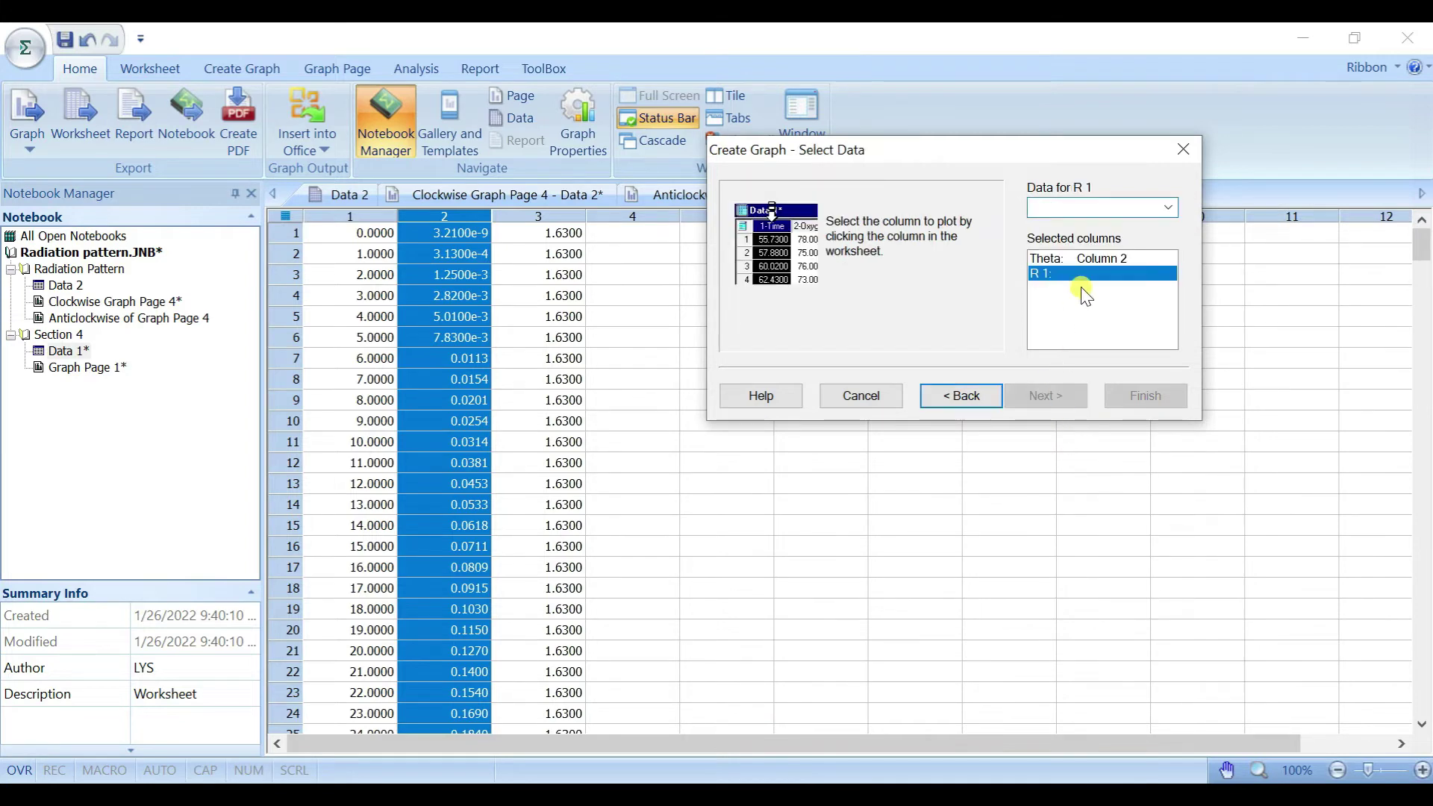
Assign column 1 as theta and columns 2 and 3 as radii, then finish the plot.
{"action": "left_click", "coordinate": [1087, 259]}
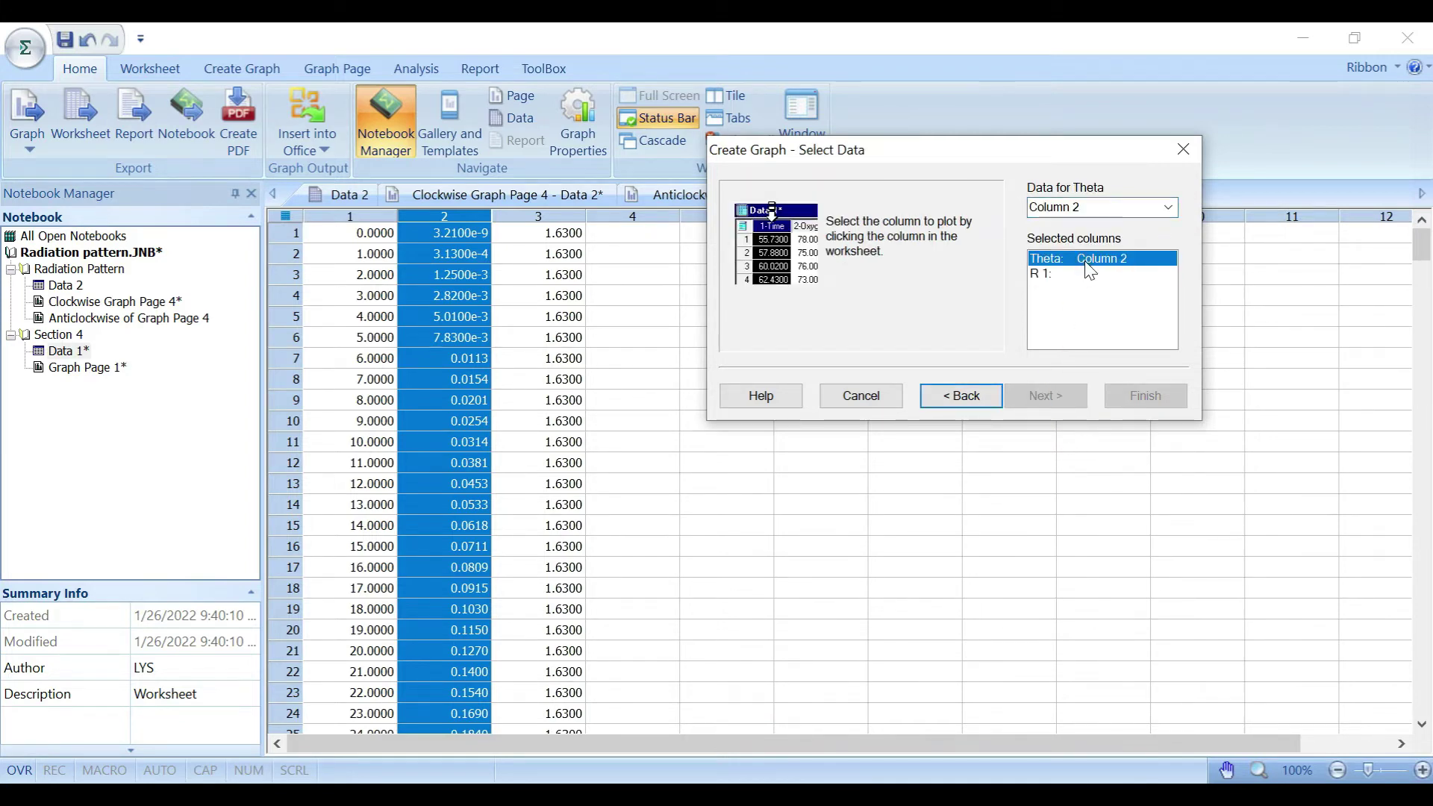
{"action": "left_click", "coordinate": [373, 213]}
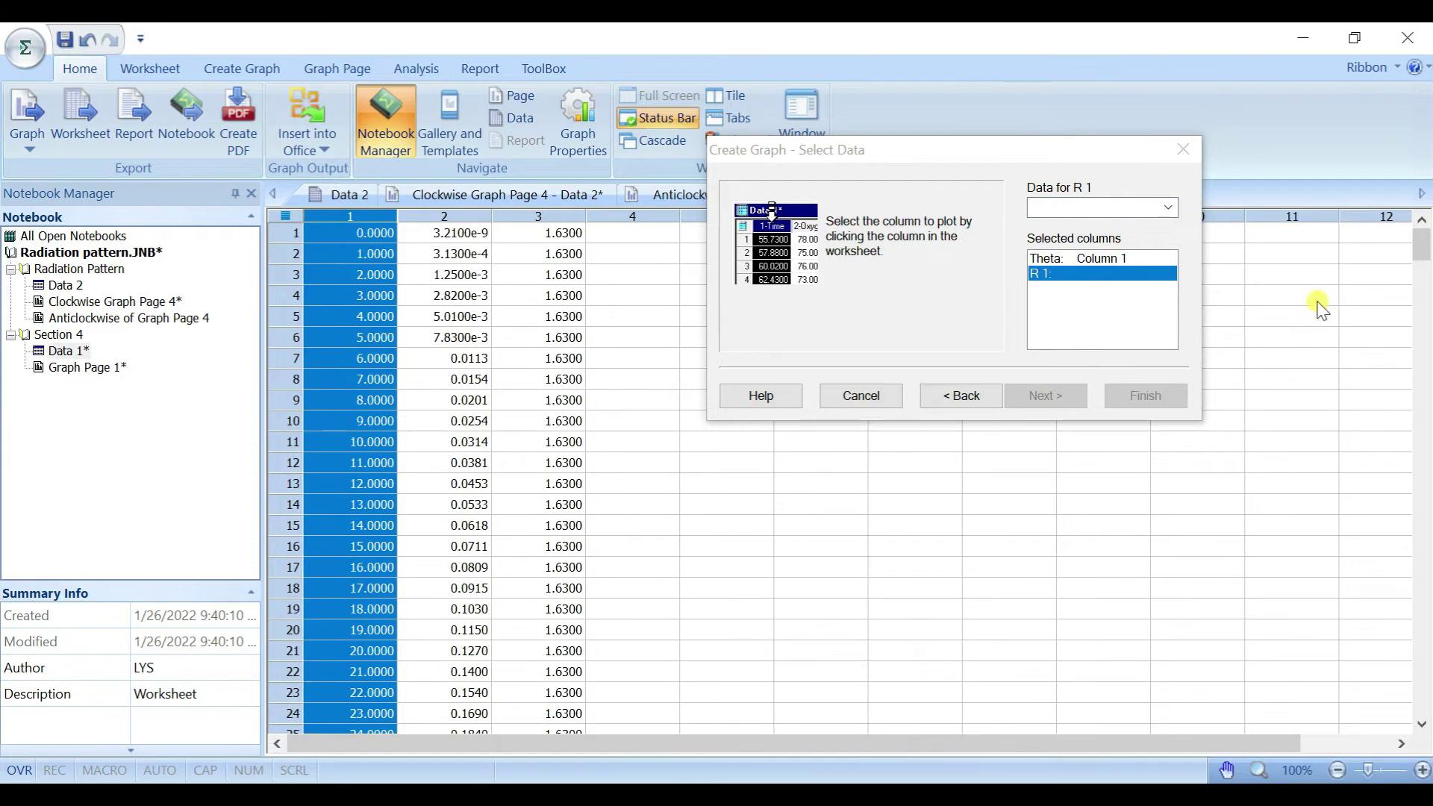
{"action": "left_click_drag", "start_coordinate": [1421, 245], "coordinate": [1420, 689]}
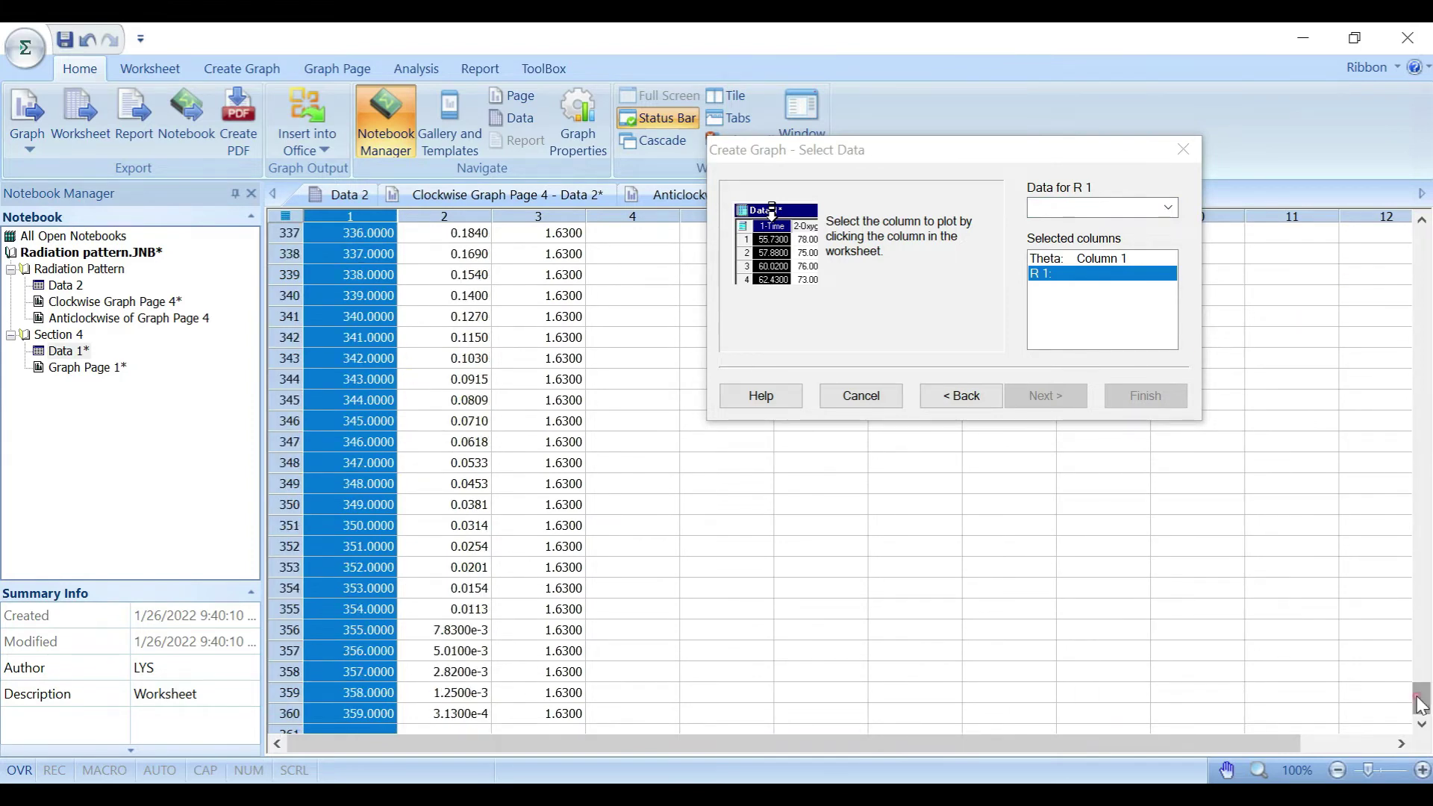
{"action": "left_click", "coordinate": [365, 710]}
{"action": "scroll", "coordinate": [362, 697], "scroll_direction": "down", "scroll_amount": 2}
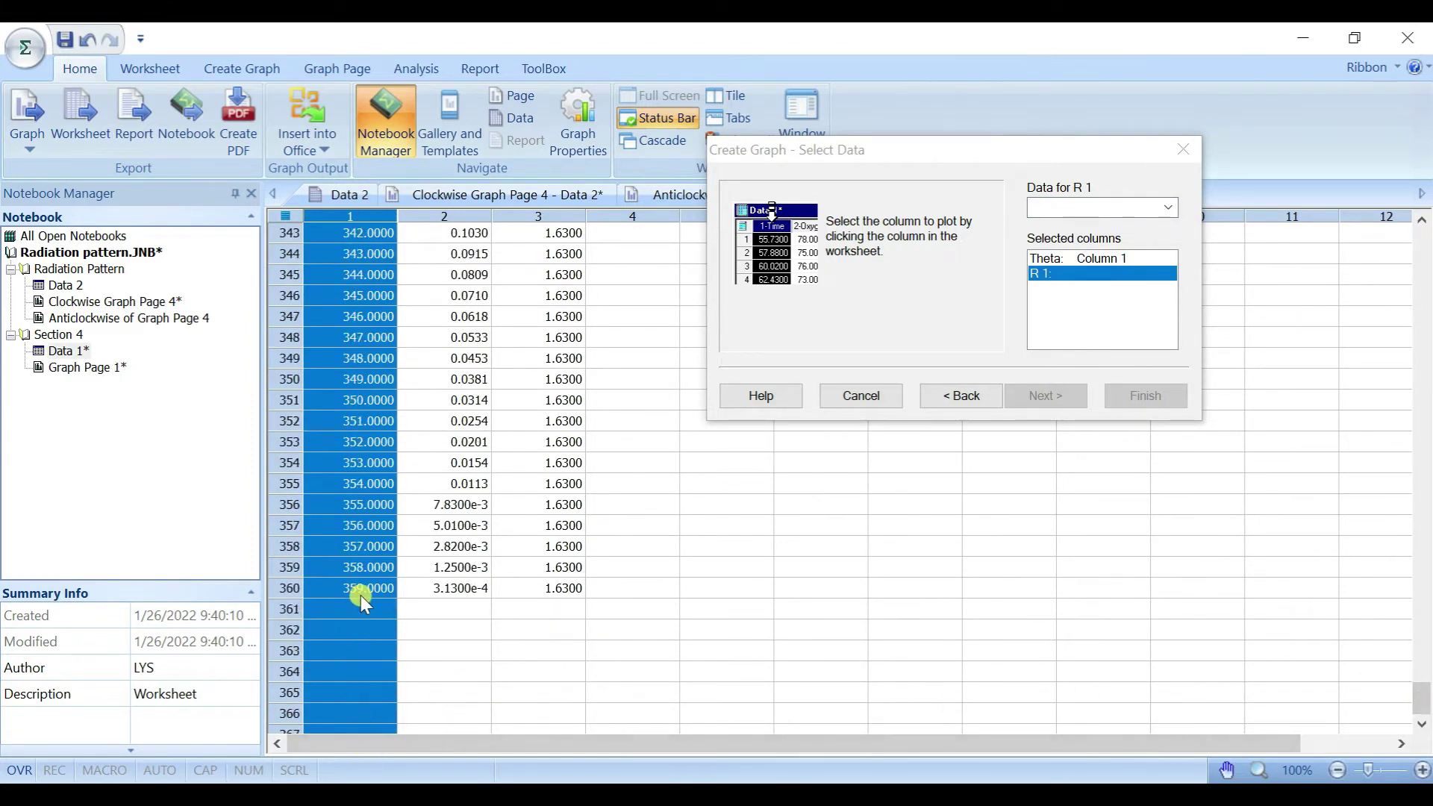
{"action": "left_click_drag", "start_coordinate": [1421, 713], "coordinate": [1420, 237]}
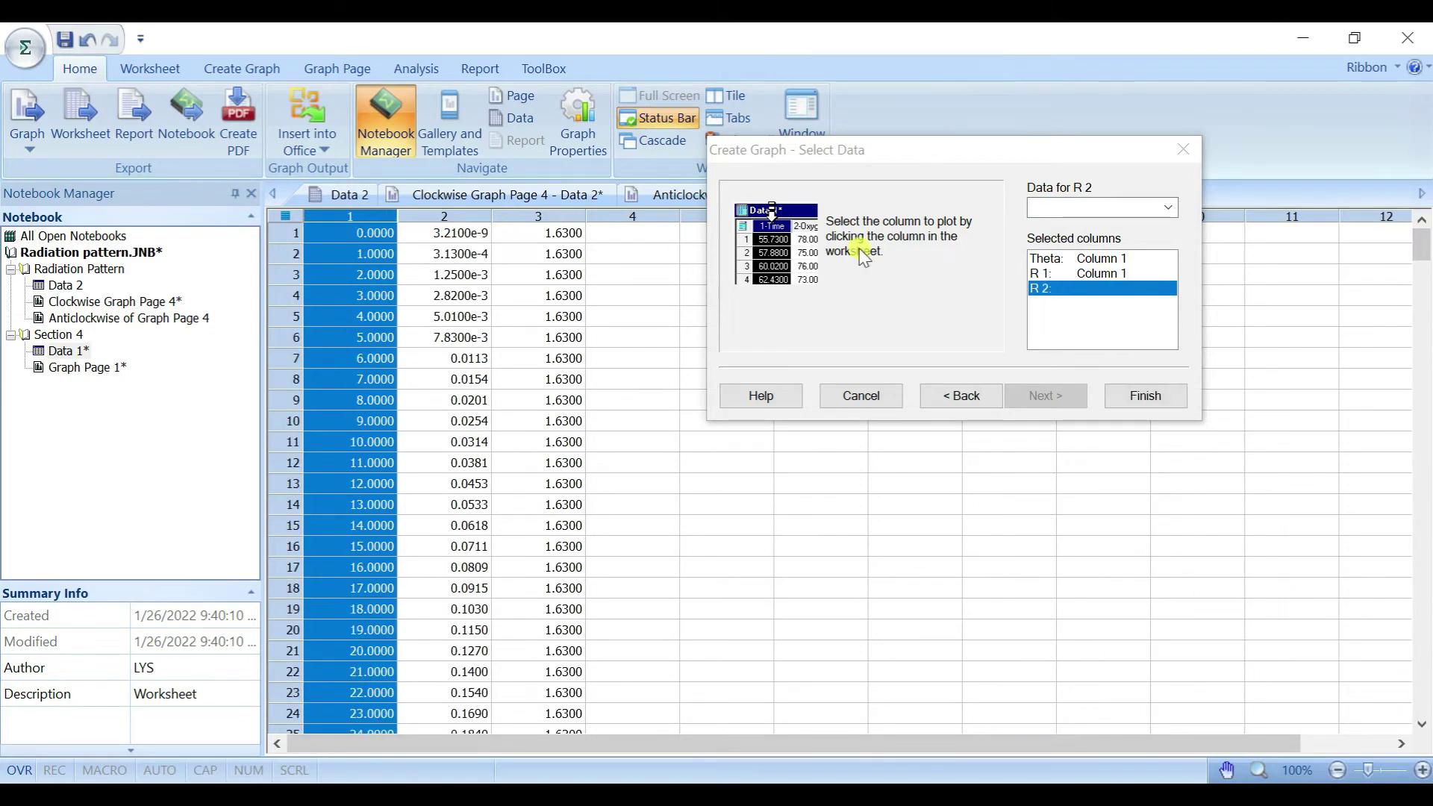
{"action": "left_click", "coordinate": [1066, 274]}
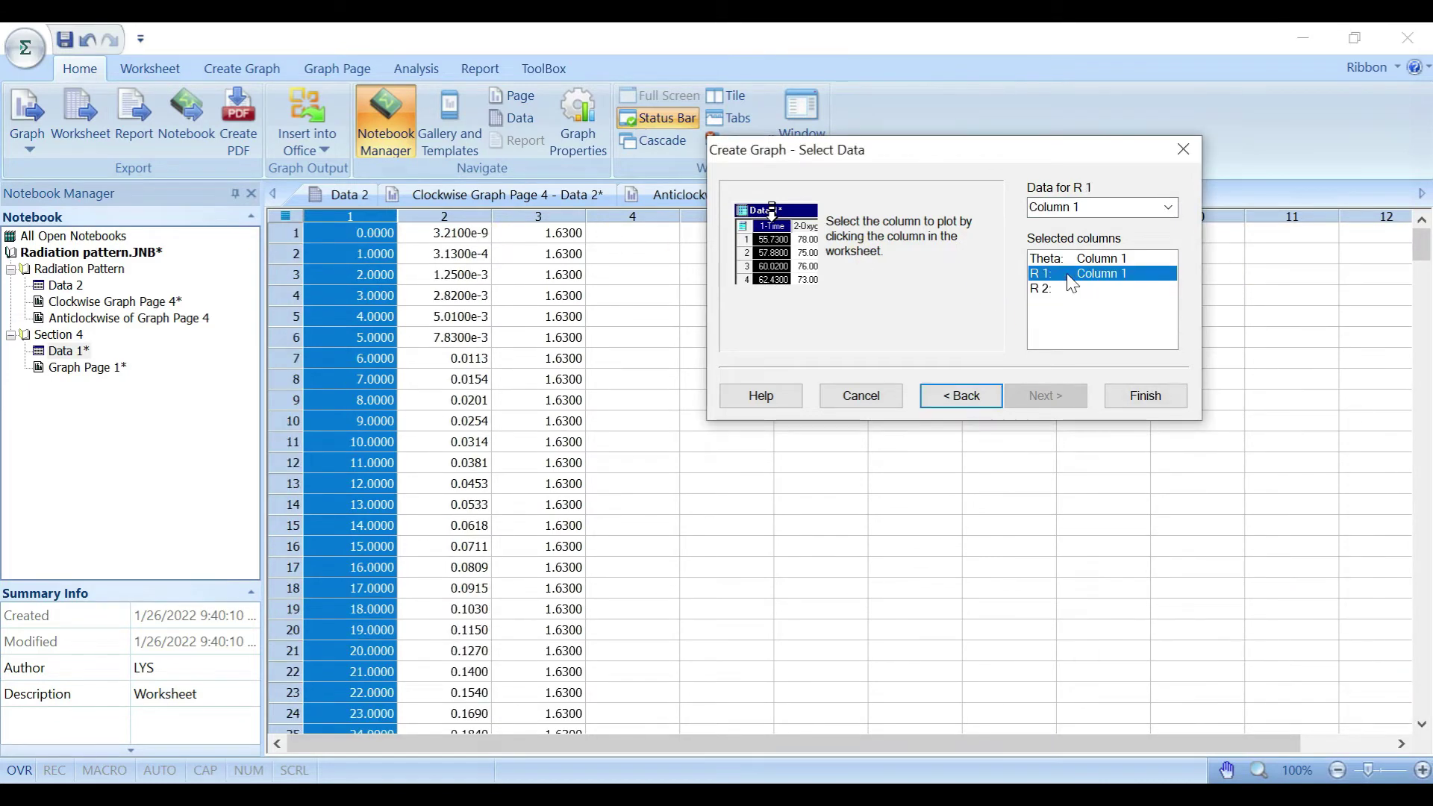
{"action": "left_click", "coordinate": [444, 216]}
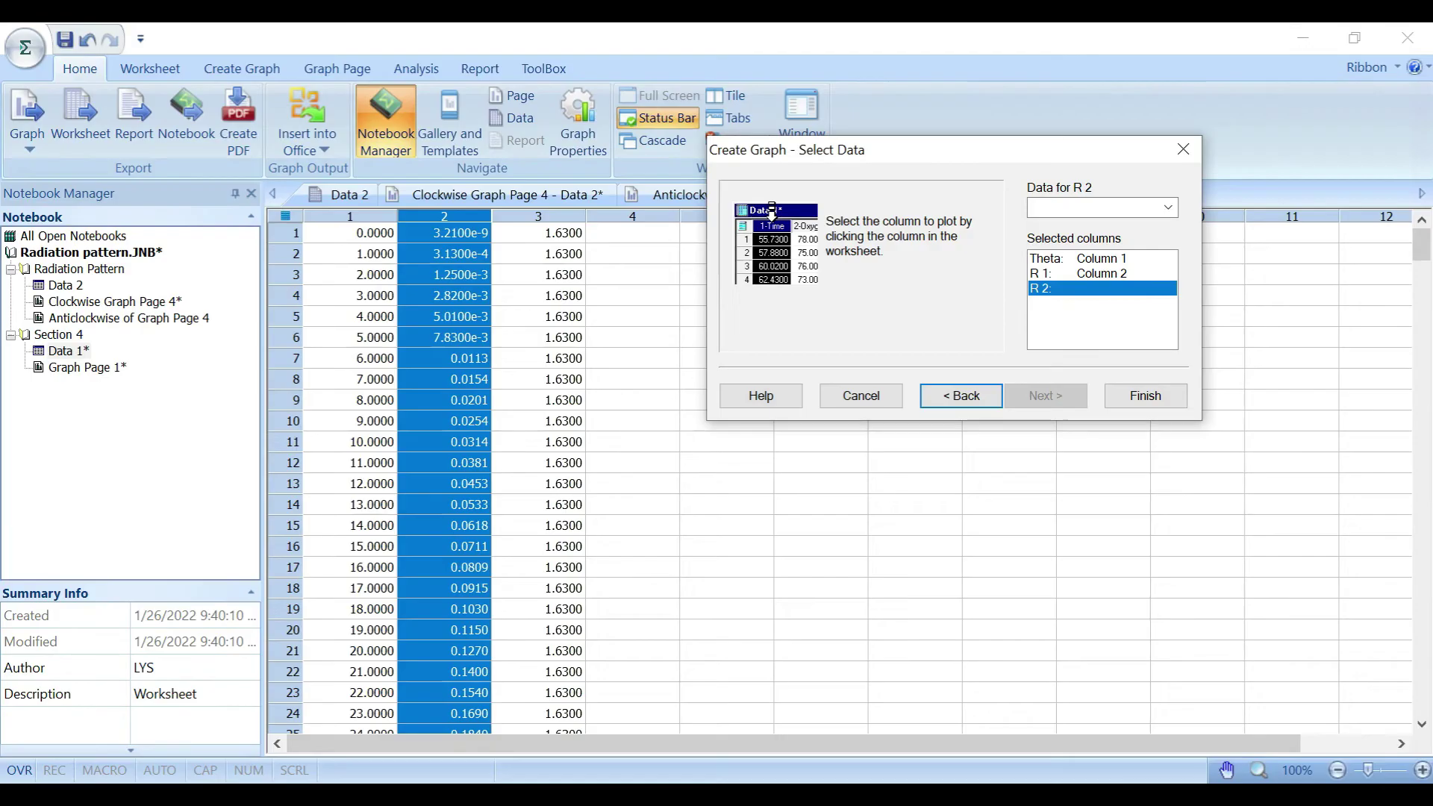
{"action": "left_click", "coordinate": [536, 216]}
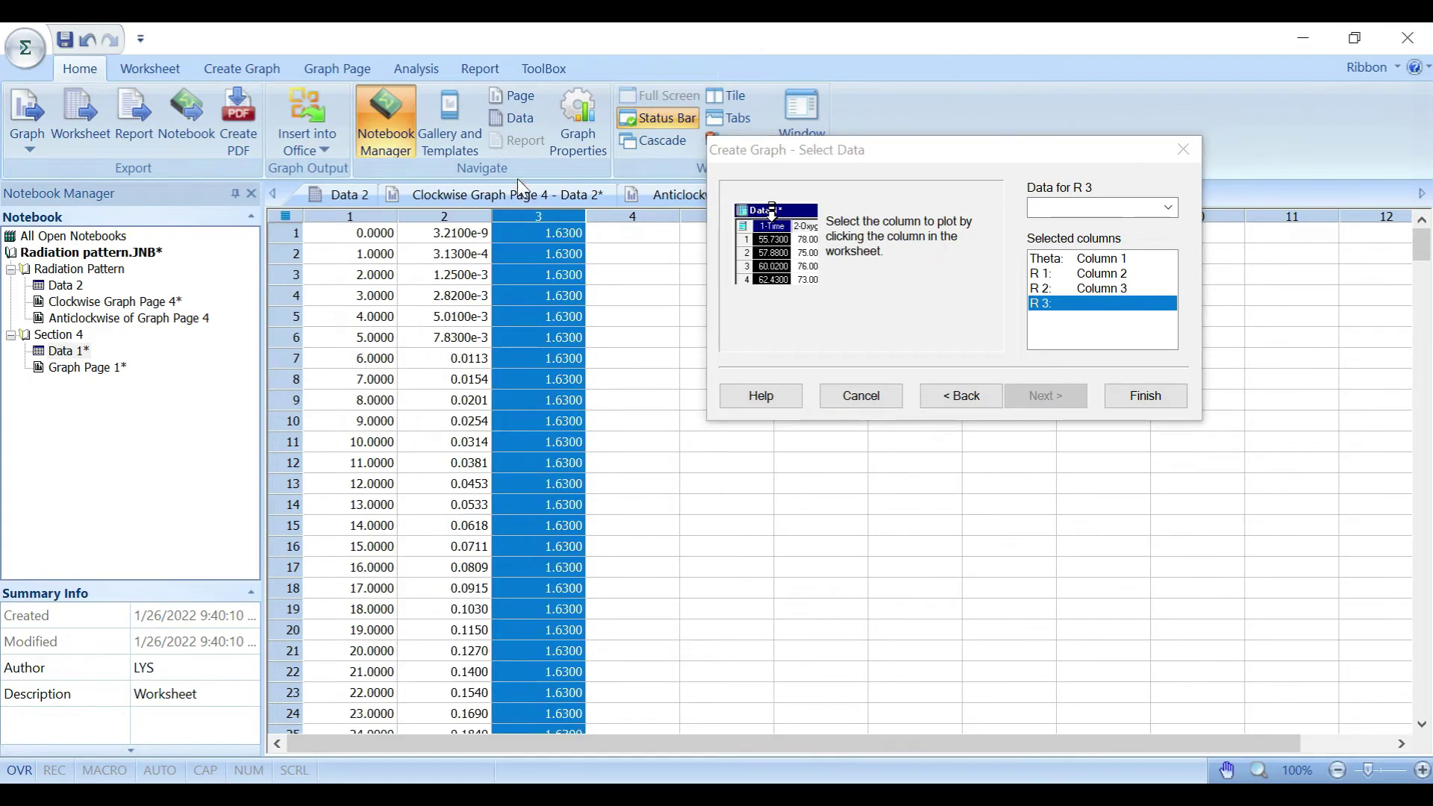
{"action": "left_click", "coordinate": [1161, 400]}
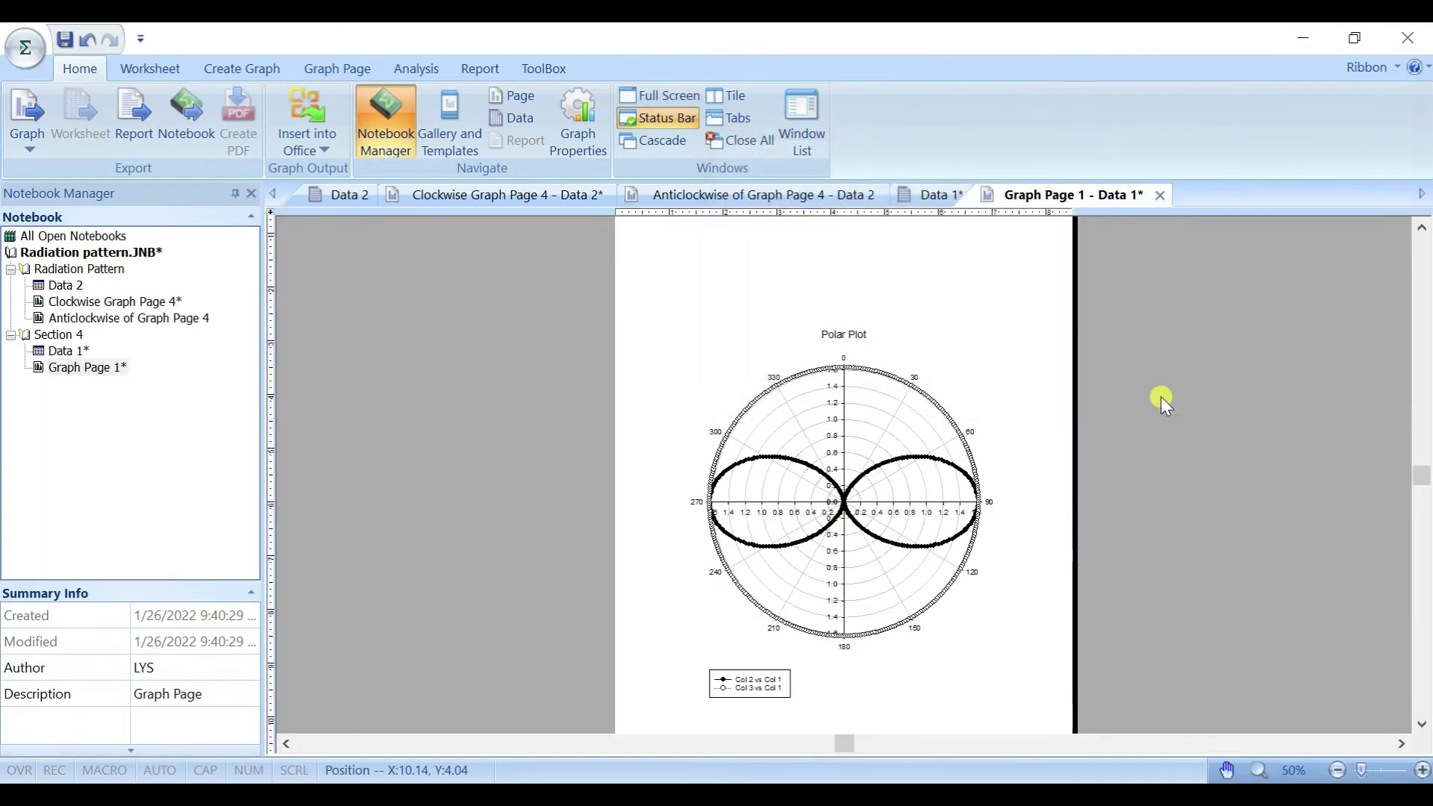
Change the polar graph's radial axis end from 1.63 to 2 so it spans 0 to 2.
{"action": "scroll", "coordinate": [953, 592], "scroll_direction": "up", "scroll_amount": 2}
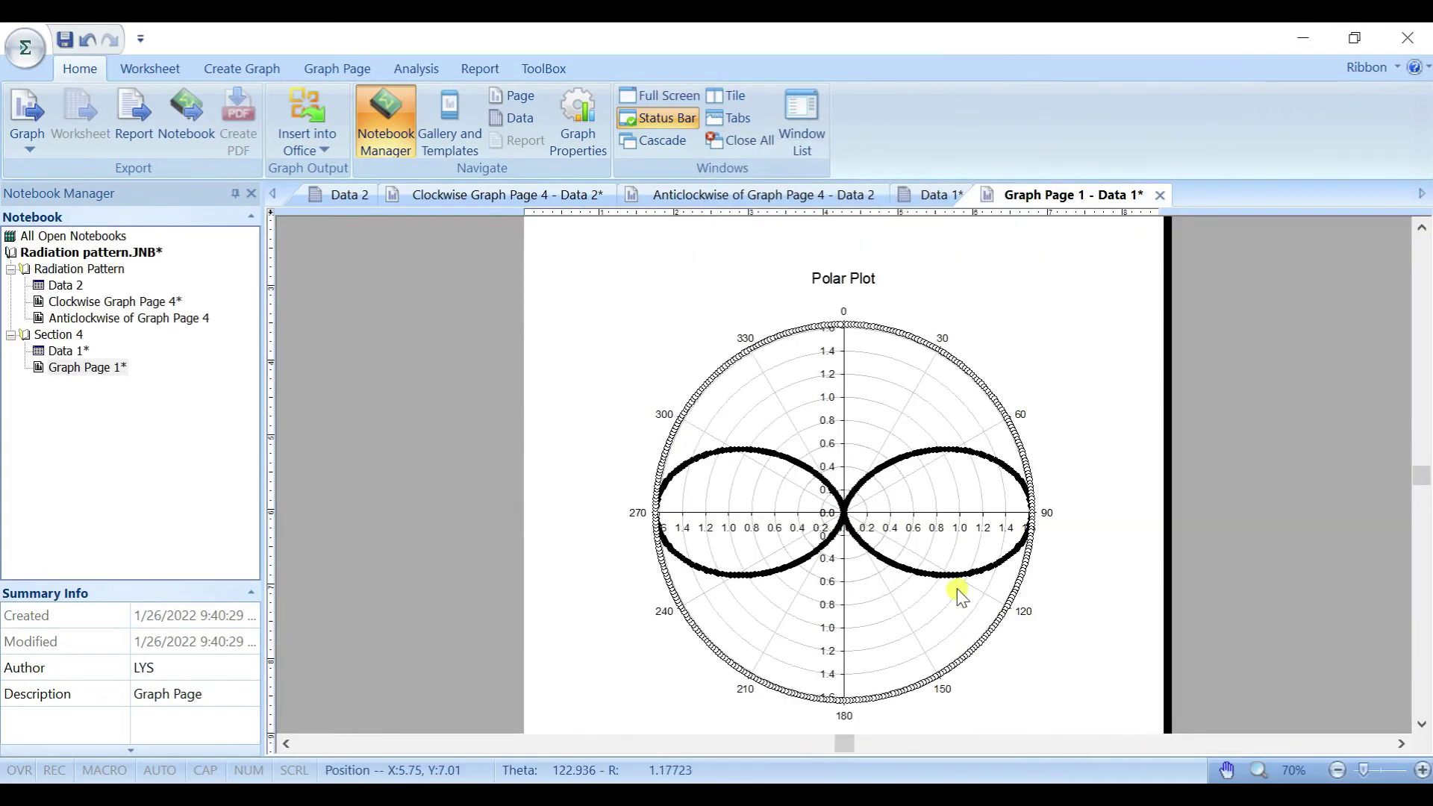
{"action": "double_click", "coordinate": [101, 303]}
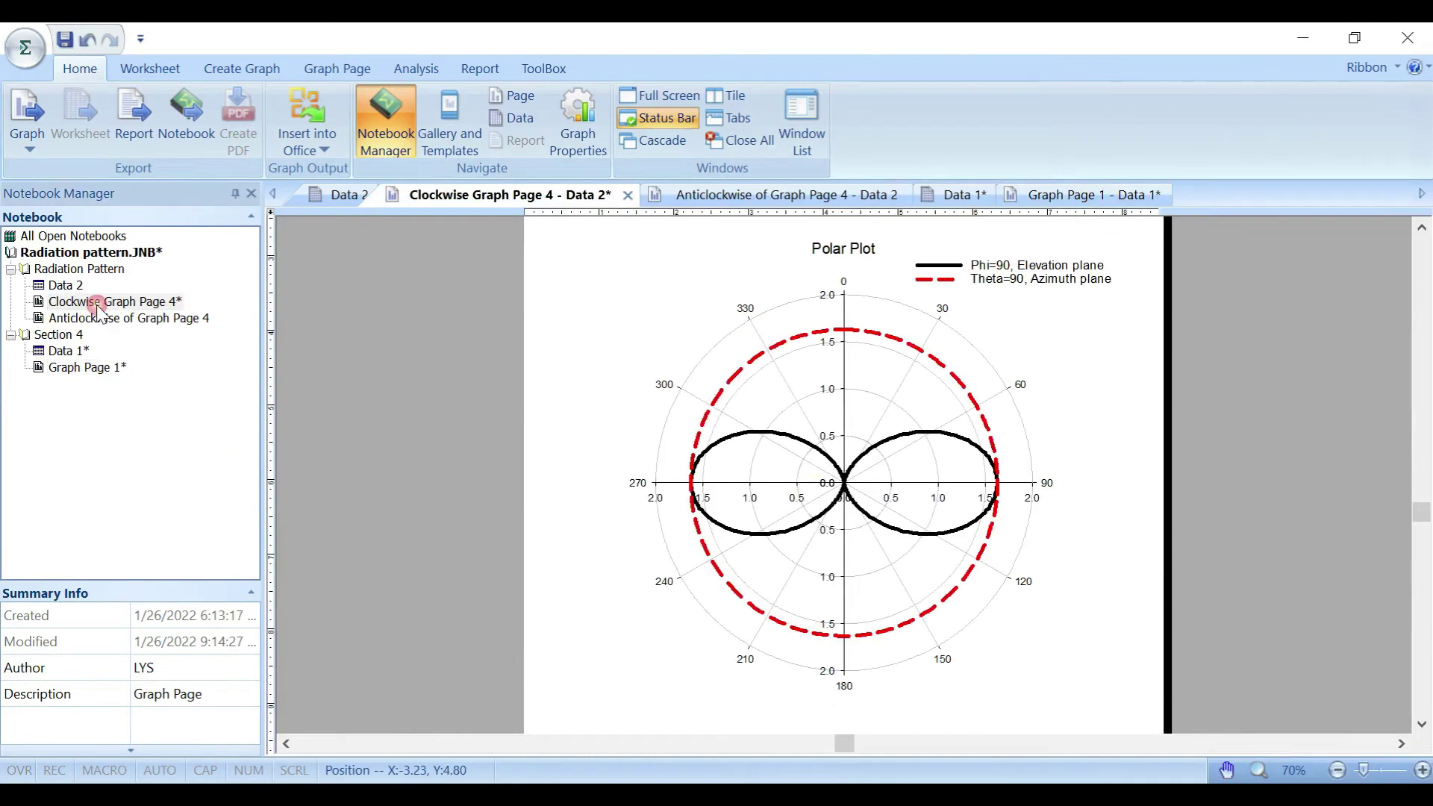
{"action": "double_click", "coordinate": [83, 366]}
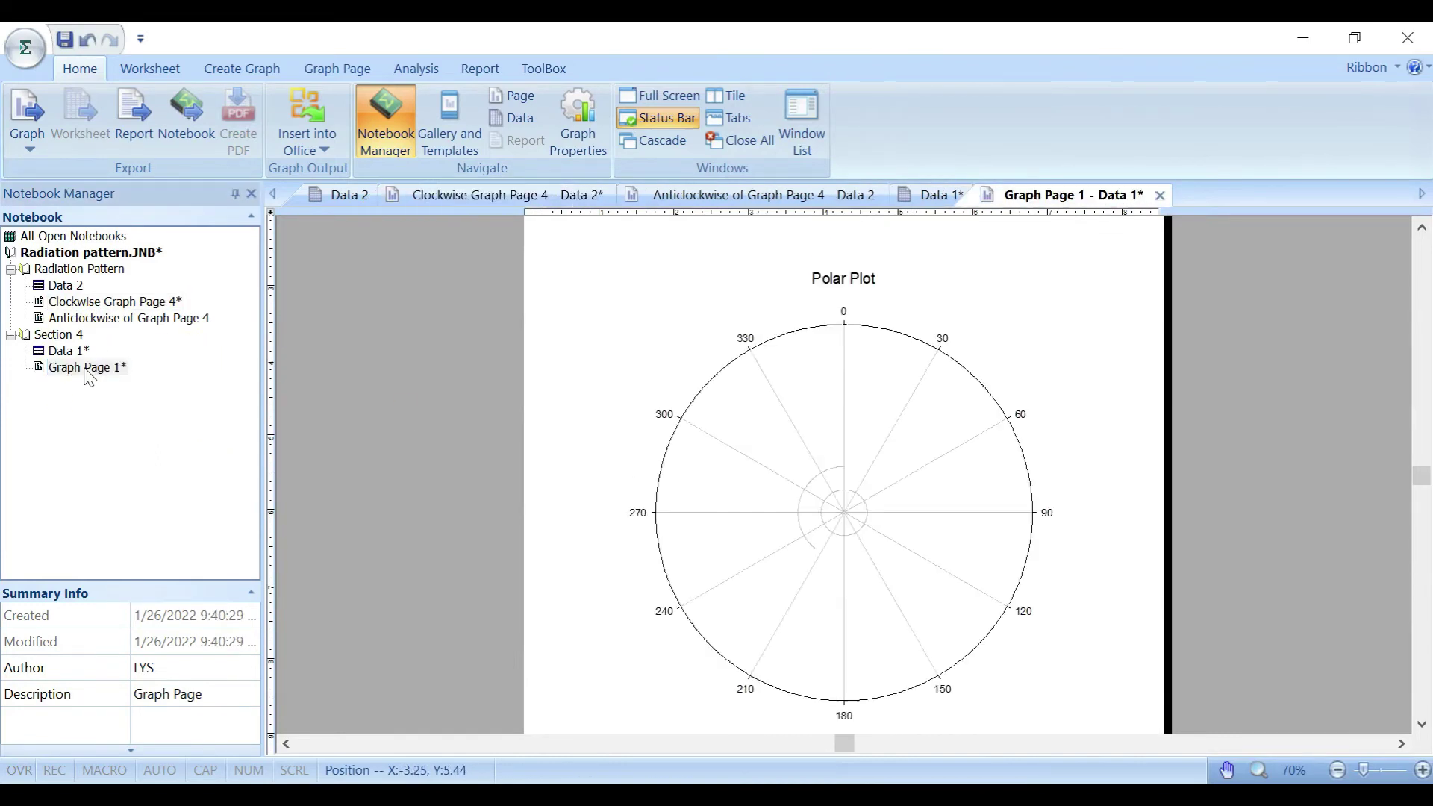
{"action": "double_click", "coordinate": [932, 400]}
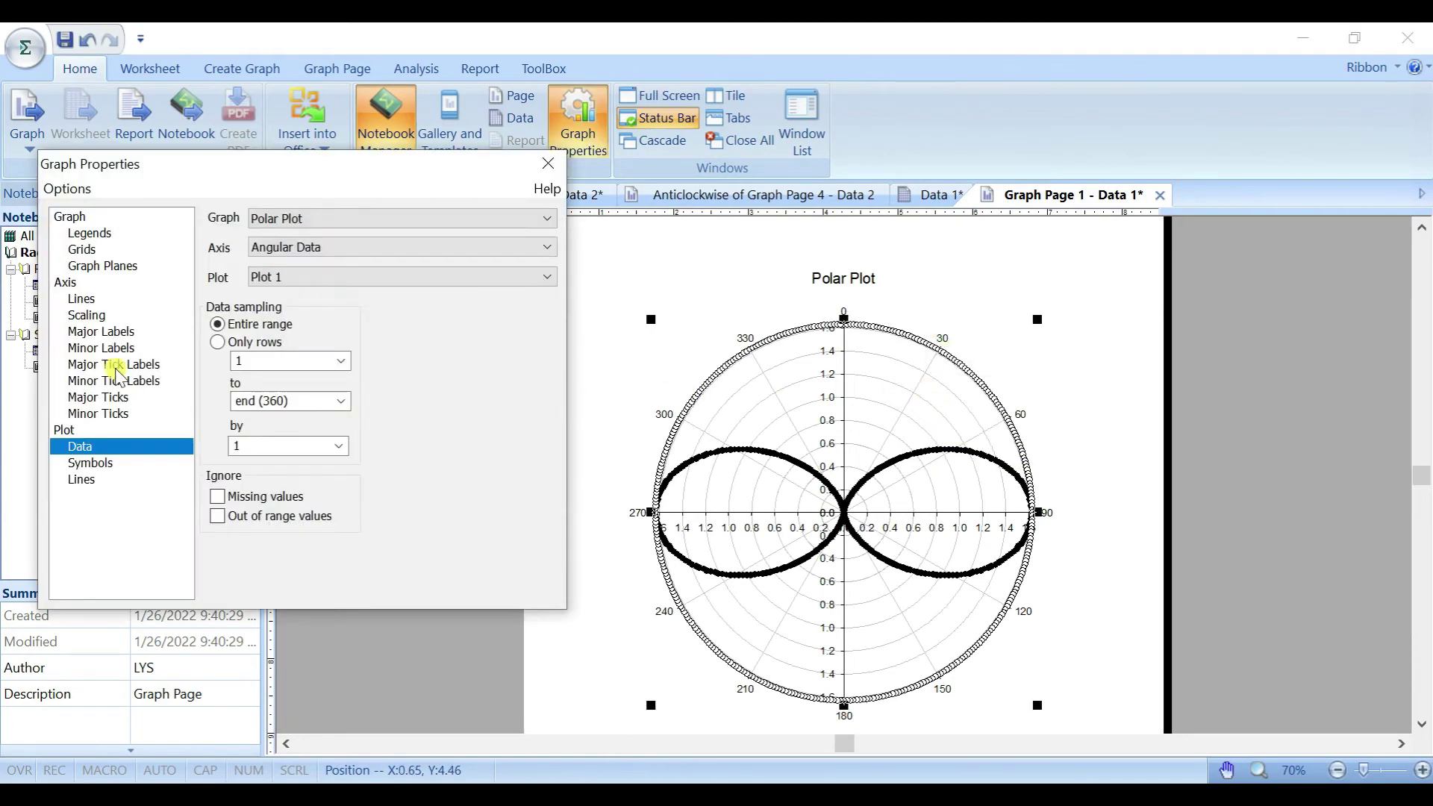
{"action": "left_click", "coordinate": [87, 316]}
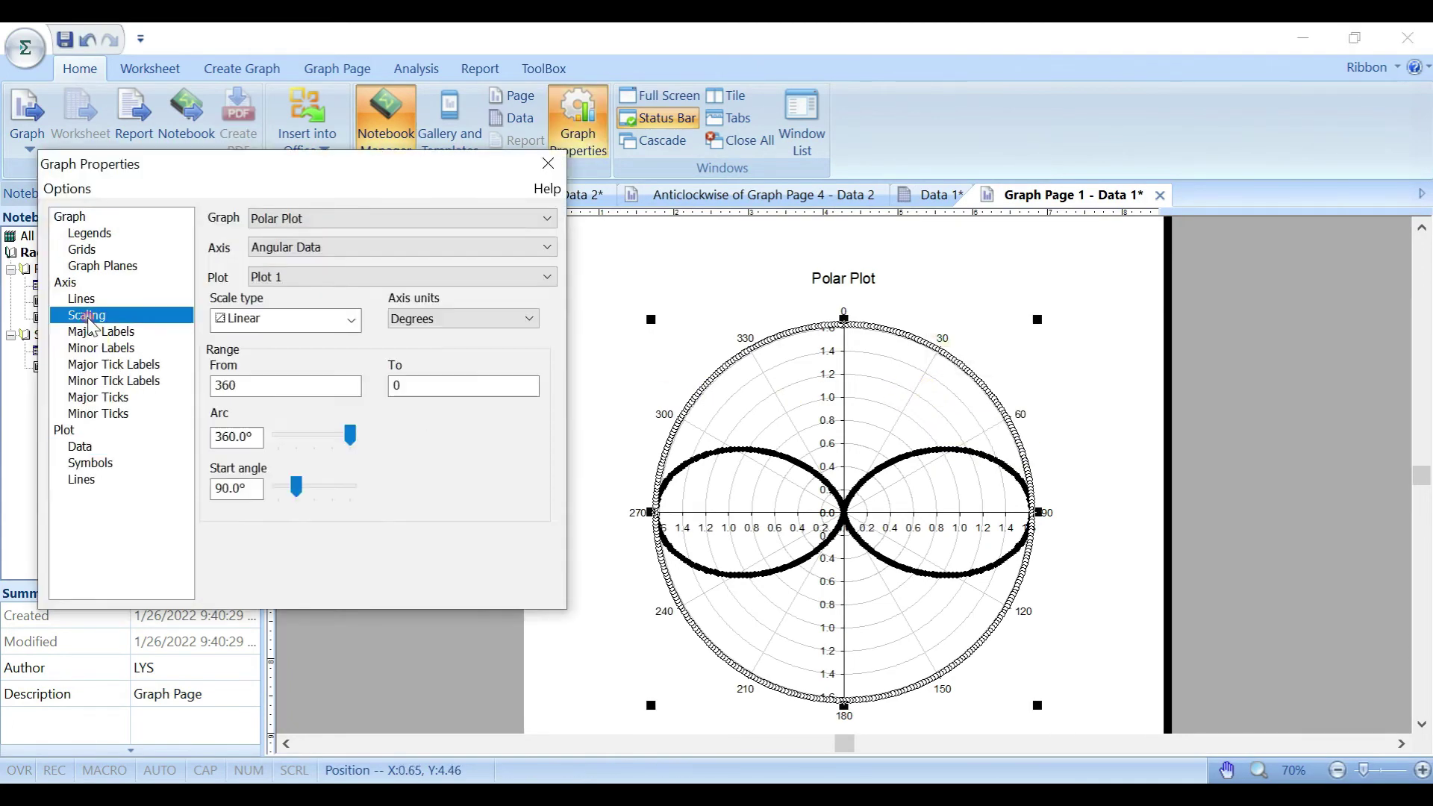
{"action": "left_click", "coordinate": [381, 247]}
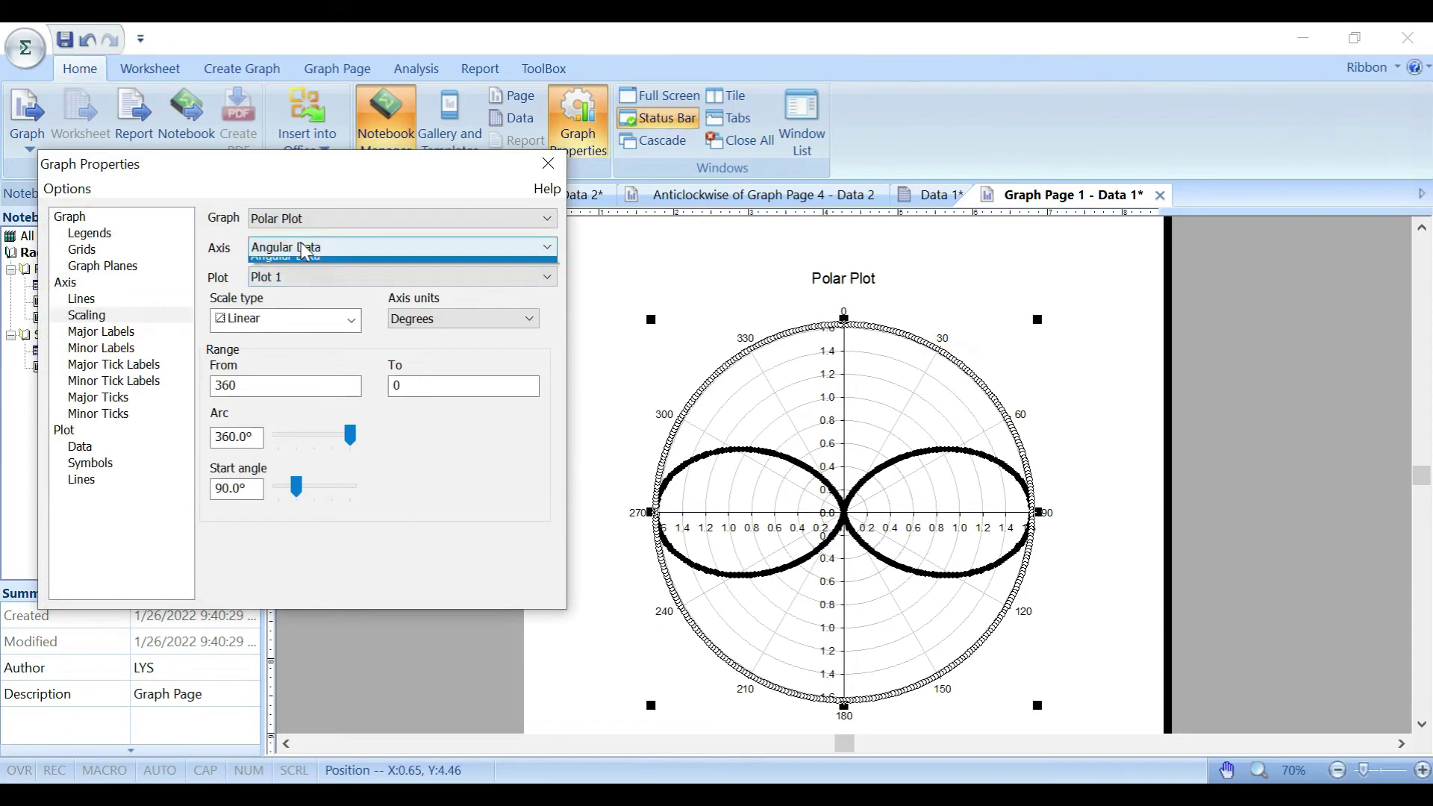
{"action": "left_click", "coordinate": [303, 265]}
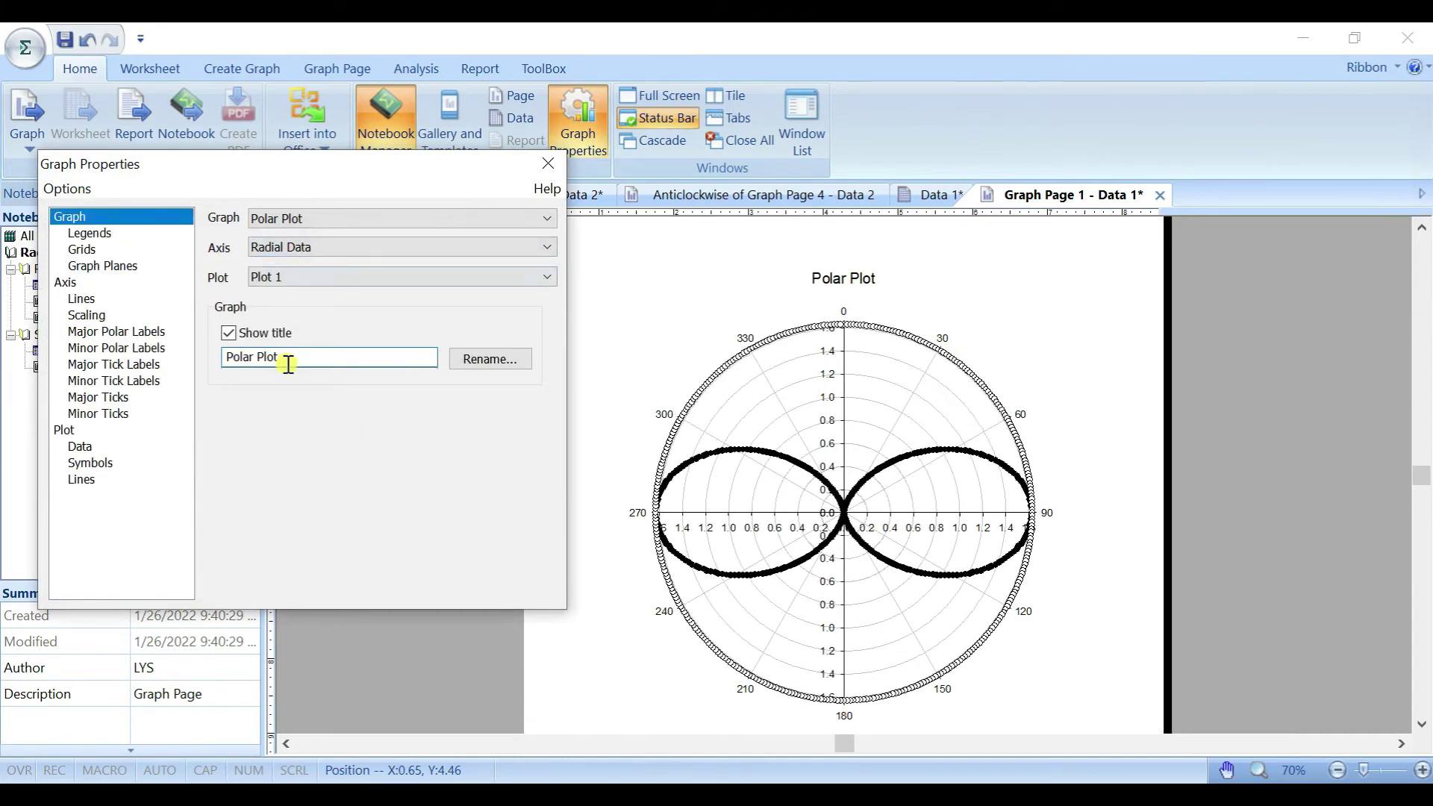
{"action": "left_click", "coordinate": [103, 316]}
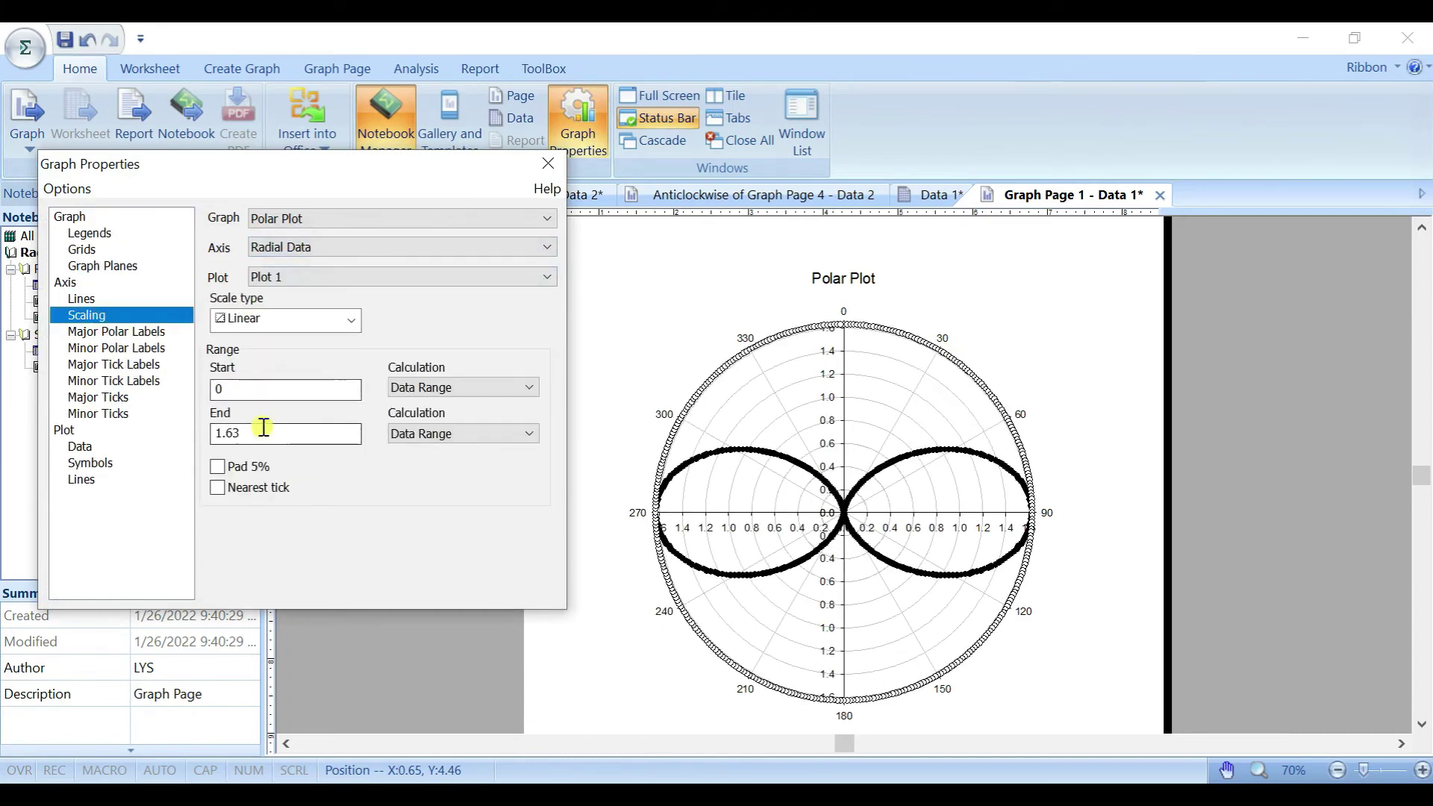
{"action": "left_click_drag", "start_coordinate": [262, 431], "coordinate": [186, 431]}
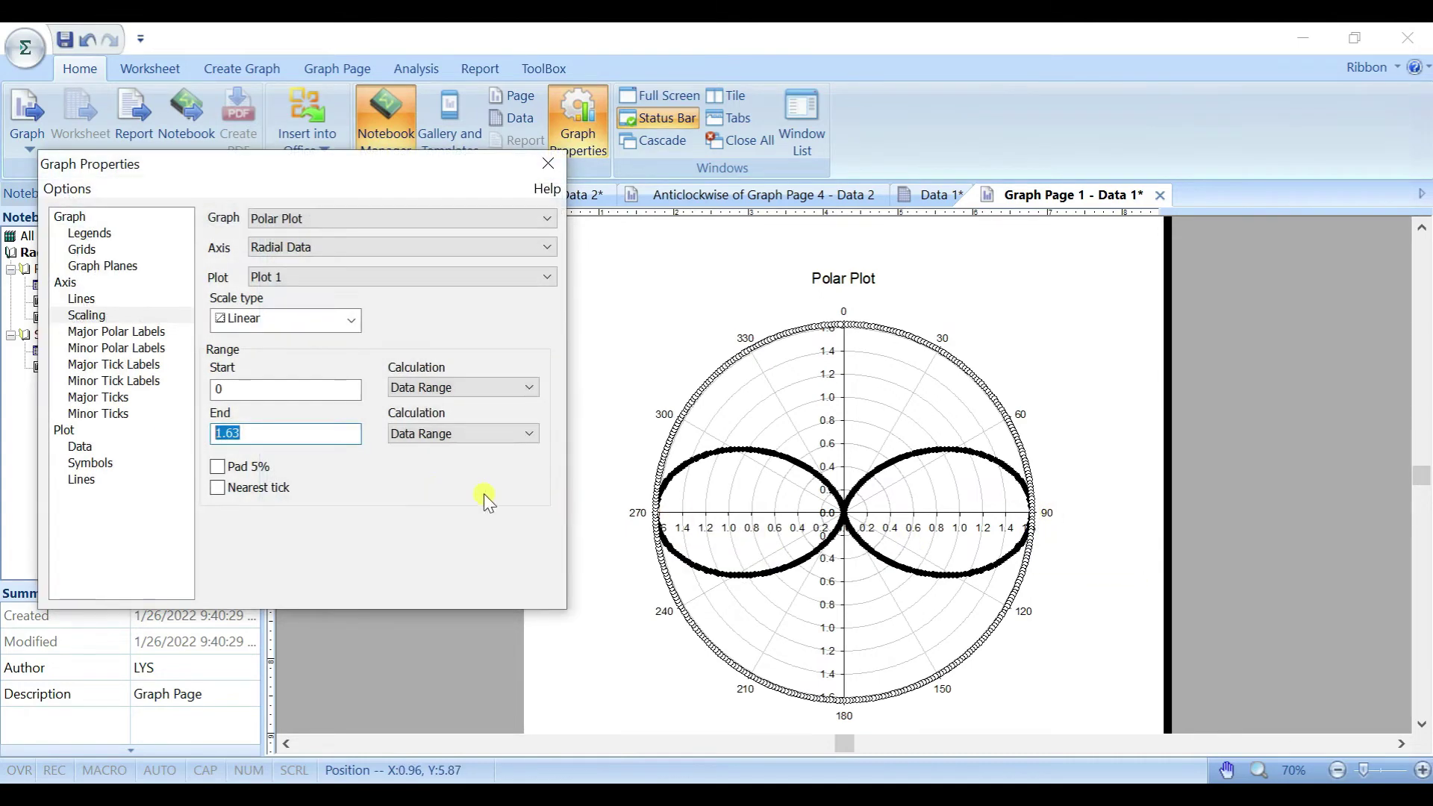
{"action": "type", "text": "2"}
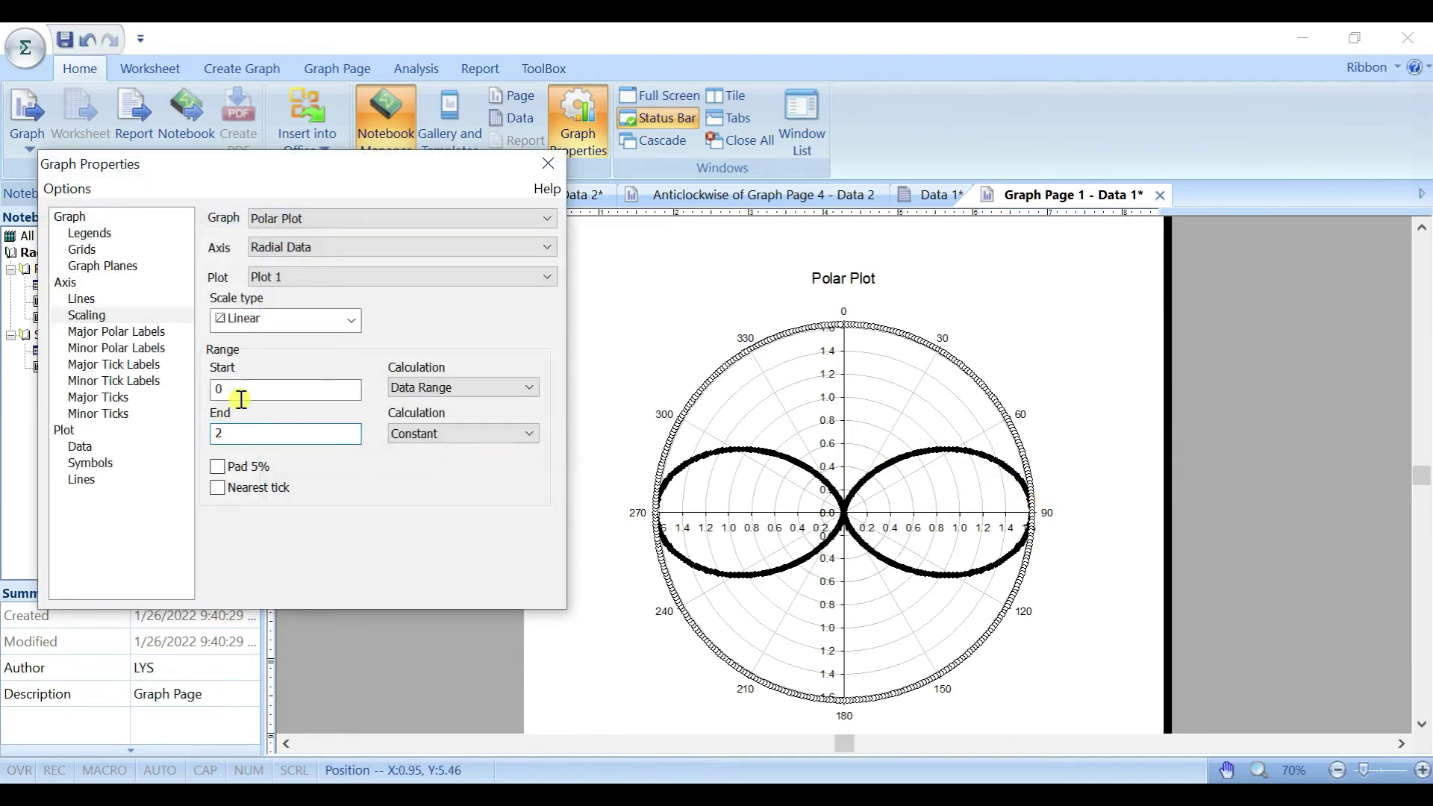
{"action": "left_click", "coordinate": [245, 391]}
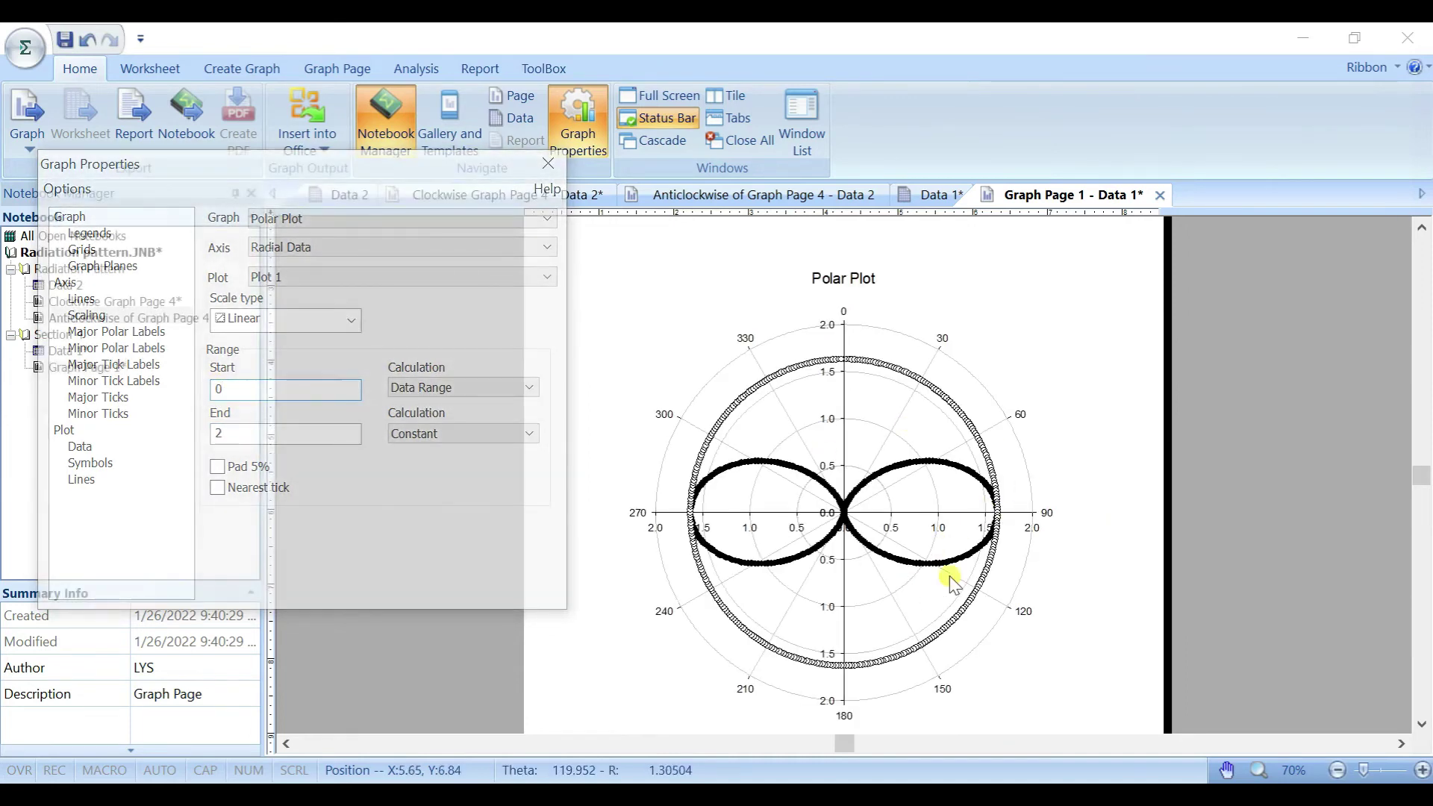
{"action": "left_click", "coordinate": [91, 464]}
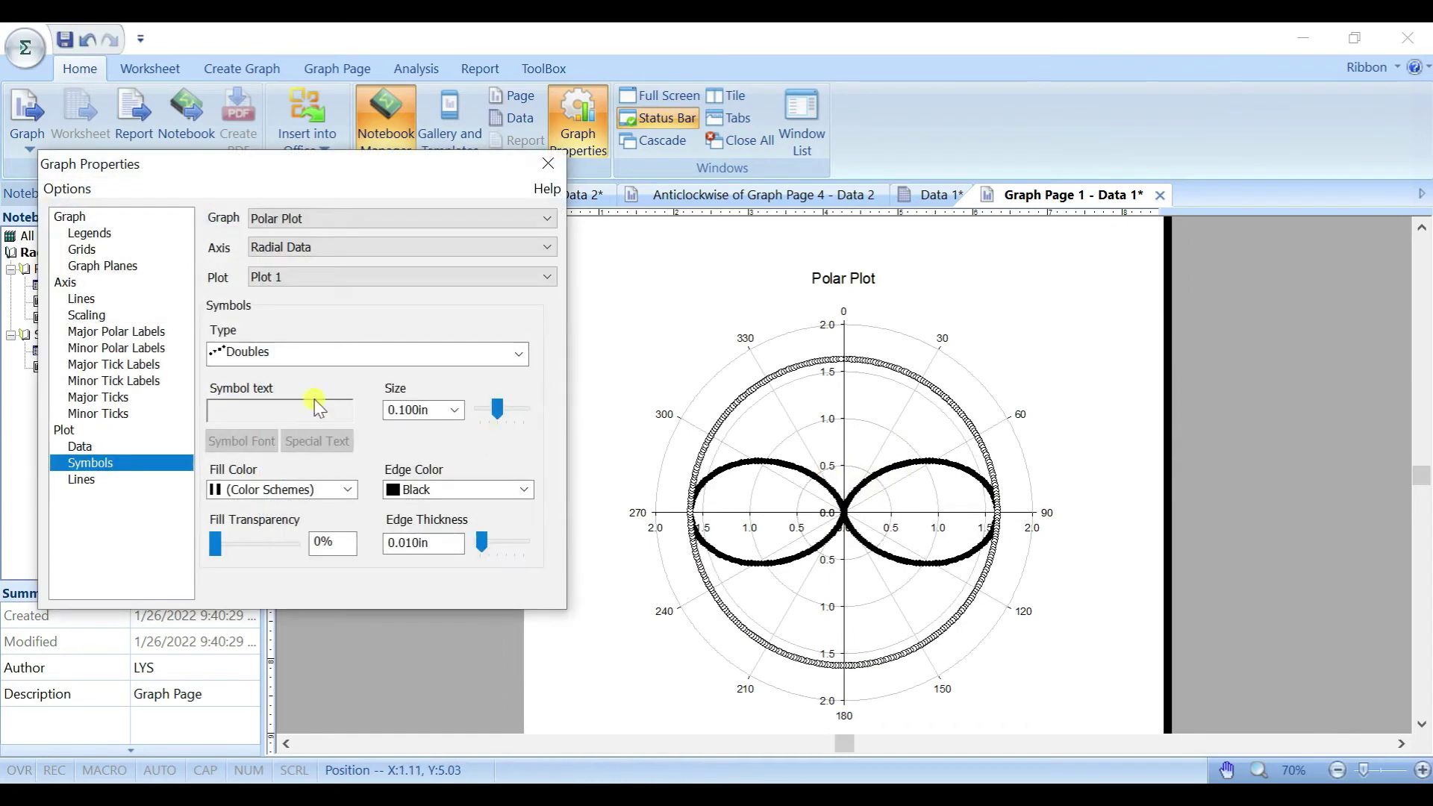
Remove the data point symbols and set the line colour to the Incrementing scheme.
{"action": "left_click", "coordinate": [280, 358]}
{"action": "left_click", "coordinate": [274, 438]}
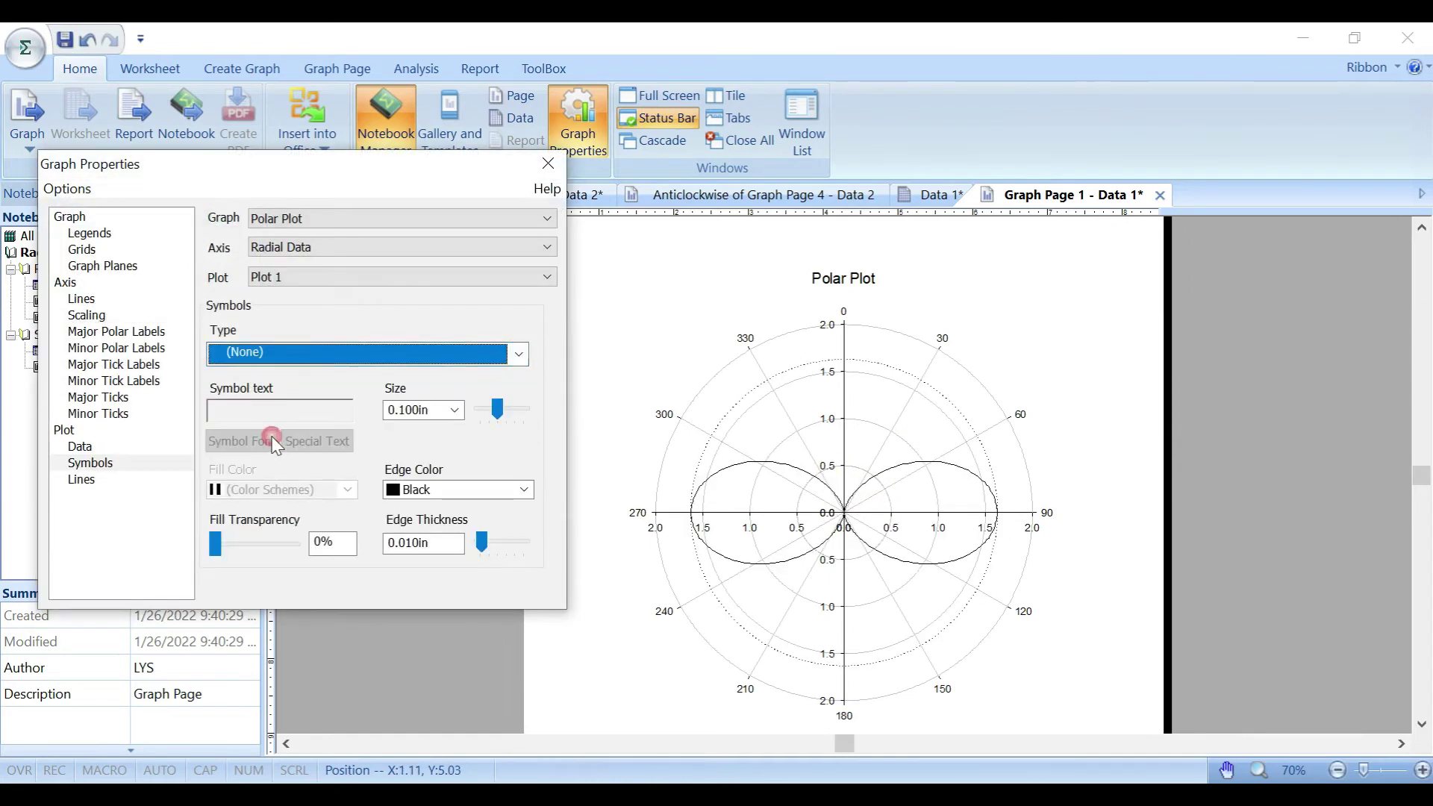
{"action": "left_click", "coordinate": [84, 480]}
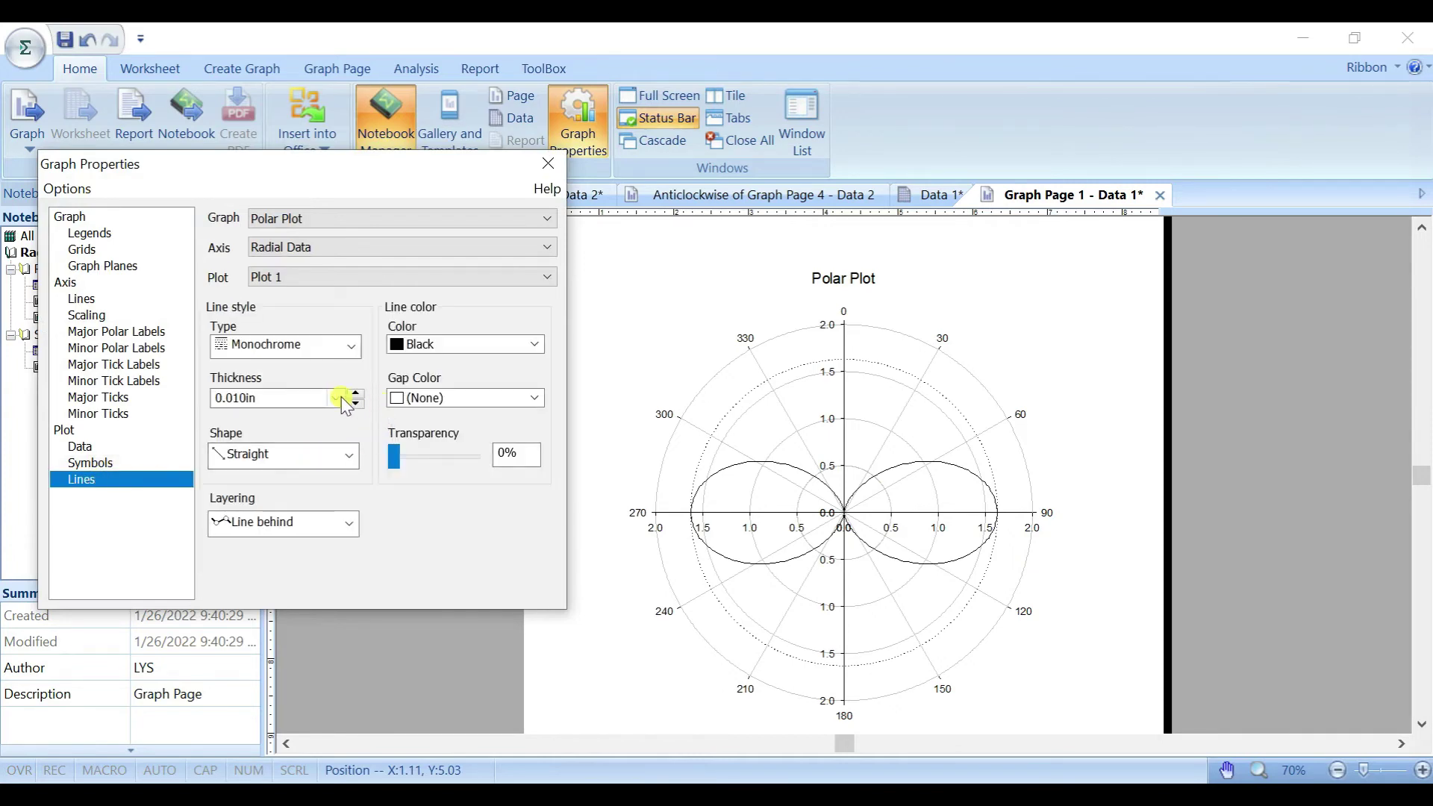
{"action": "left_click", "coordinate": [448, 344]}
{"action": "scroll", "coordinate": [461, 509], "scroll_direction": "down", "scroll_amount": 2}
{"action": "left_click", "coordinate": [467, 536]}
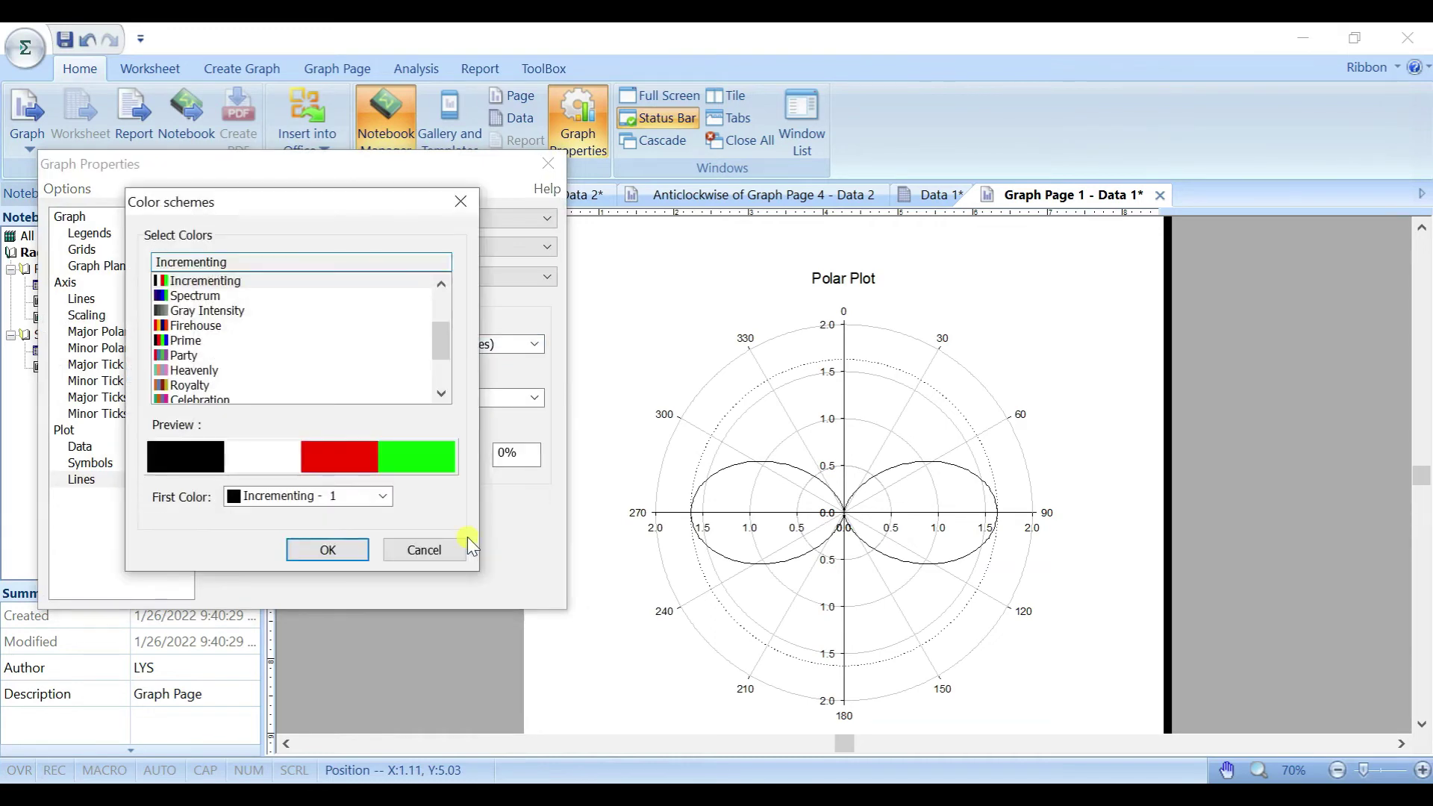
{"action": "left_click", "coordinate": [327, 550]}
Set the line type to Incrementing and the line thickness to 0.035in.
{"action": "left_click", "coordinate": [298, 345]}
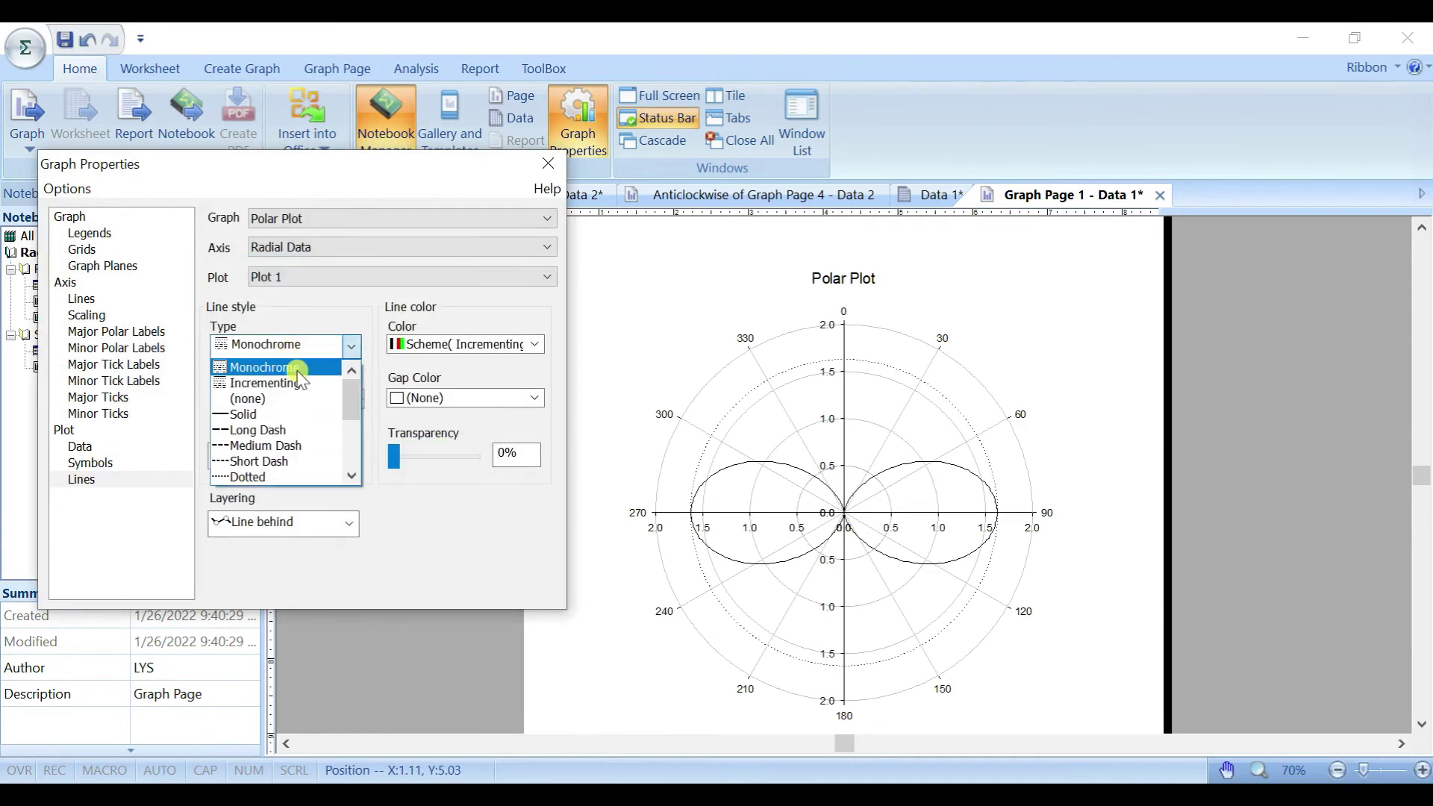
{"action": "left_click", "coordinate": [303, 384]}
{"action": "left_click", "coordinate": [356, 395]}
{"action": "left_click", "coordinate": [356, 395]}
{"action": "left_click", "coordinate": [356, 395]}
{"action": "left_click", "coordinate": [356, 395]}
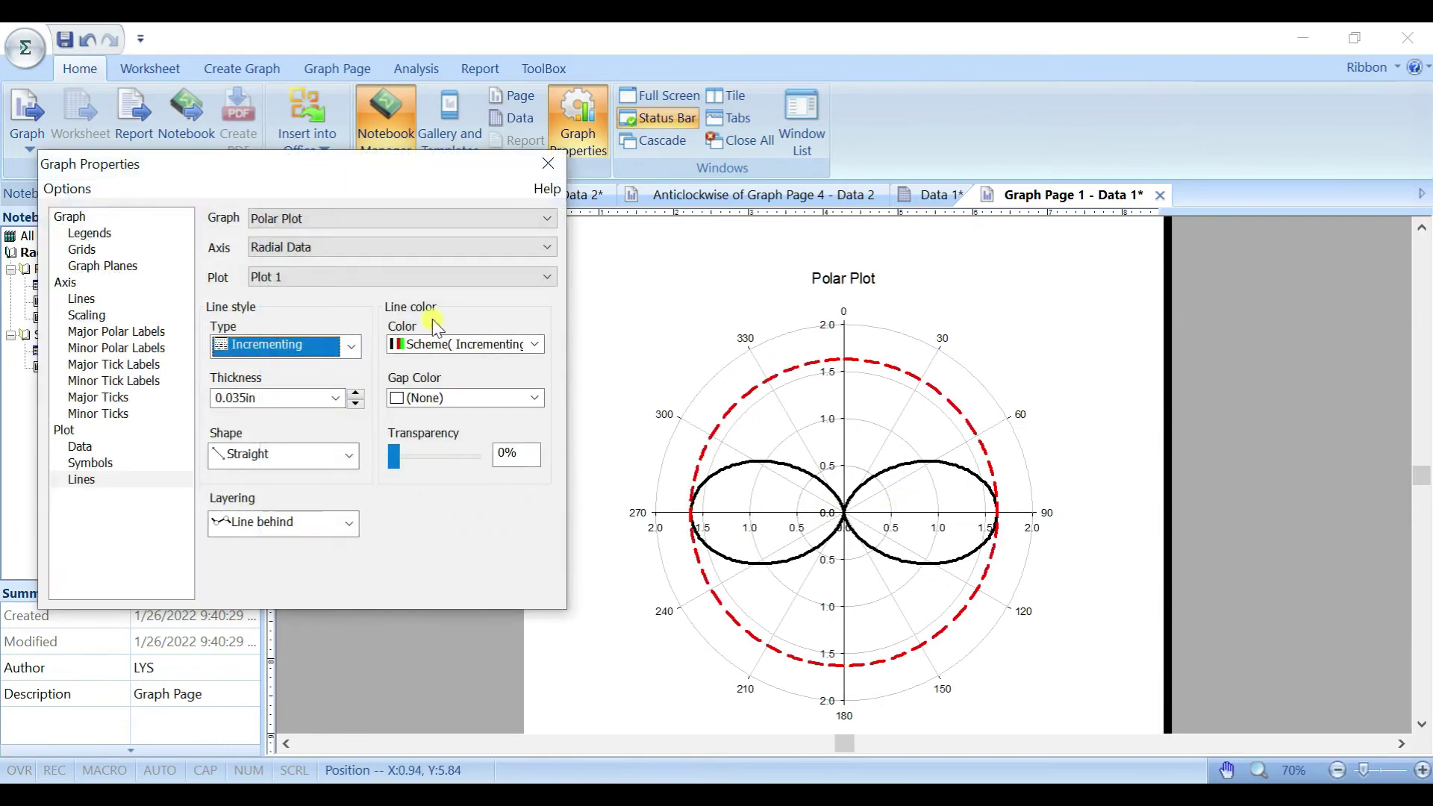
{"action": "left_click", "coordinate": [548, 163]}
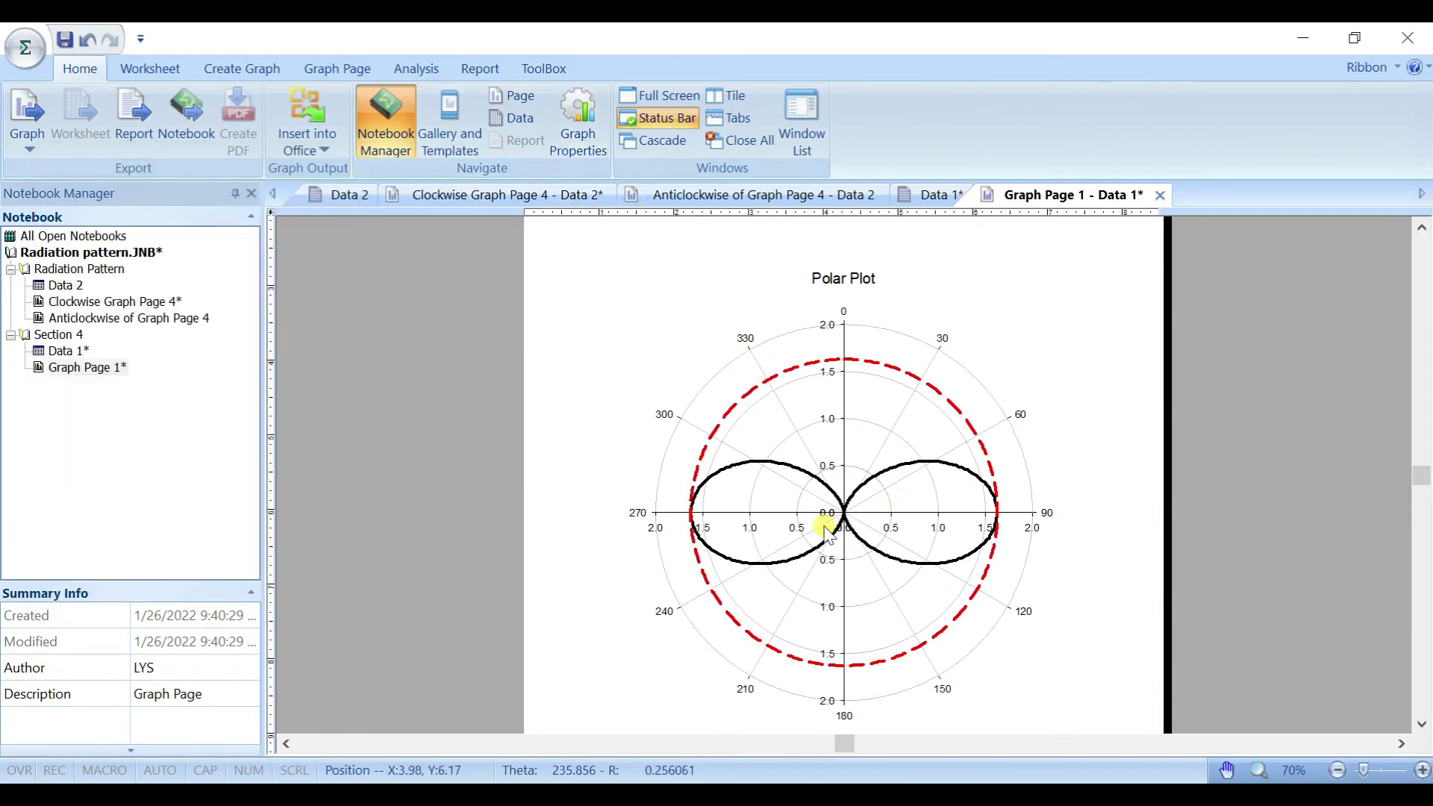
Move the legend from below the plot to its top right.
{"action": "scroll", "coordinate": [825, 521], "scroll_direction": "down", "scroll_amount": 1}
{"action": "left_click", "coordinate": [741, 730]}
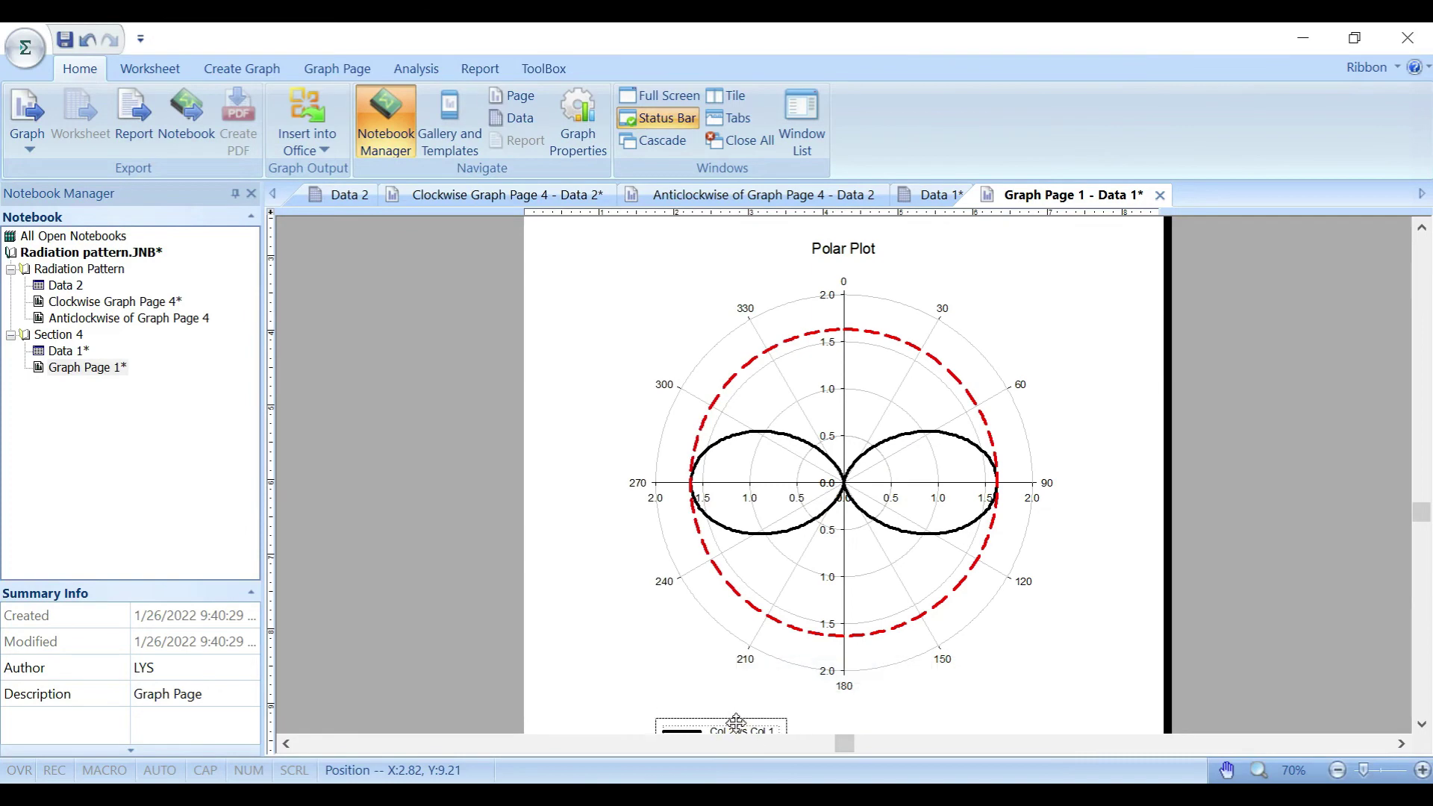
{"action": "left_click", "coordinate": [1008, 237]}
{"action": "double_click", "coordinate": [1030, 269]}
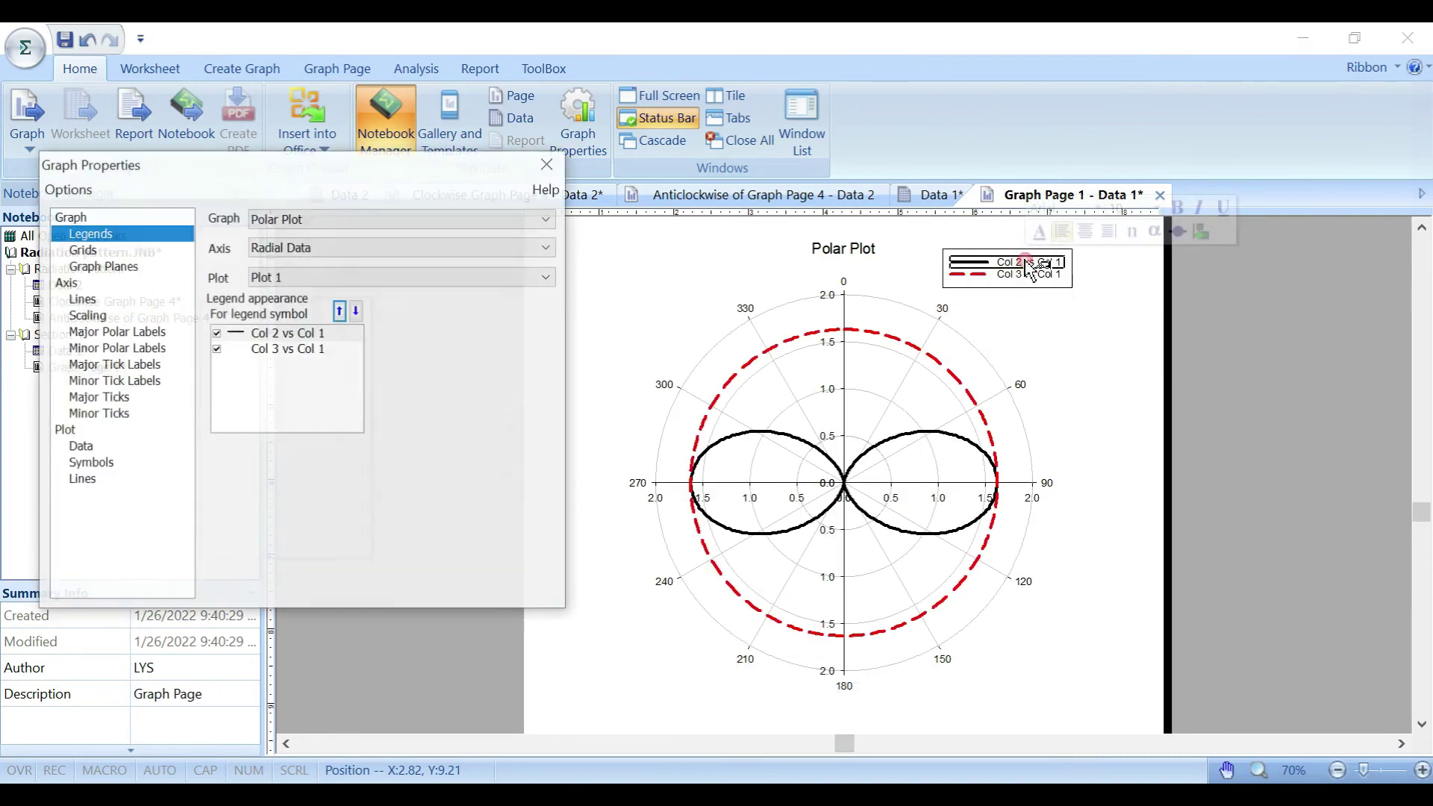
Rename the two legend entries to Phi=90 and Theta=90.
{"action": "left_click", "coordinate": [298, 467]}
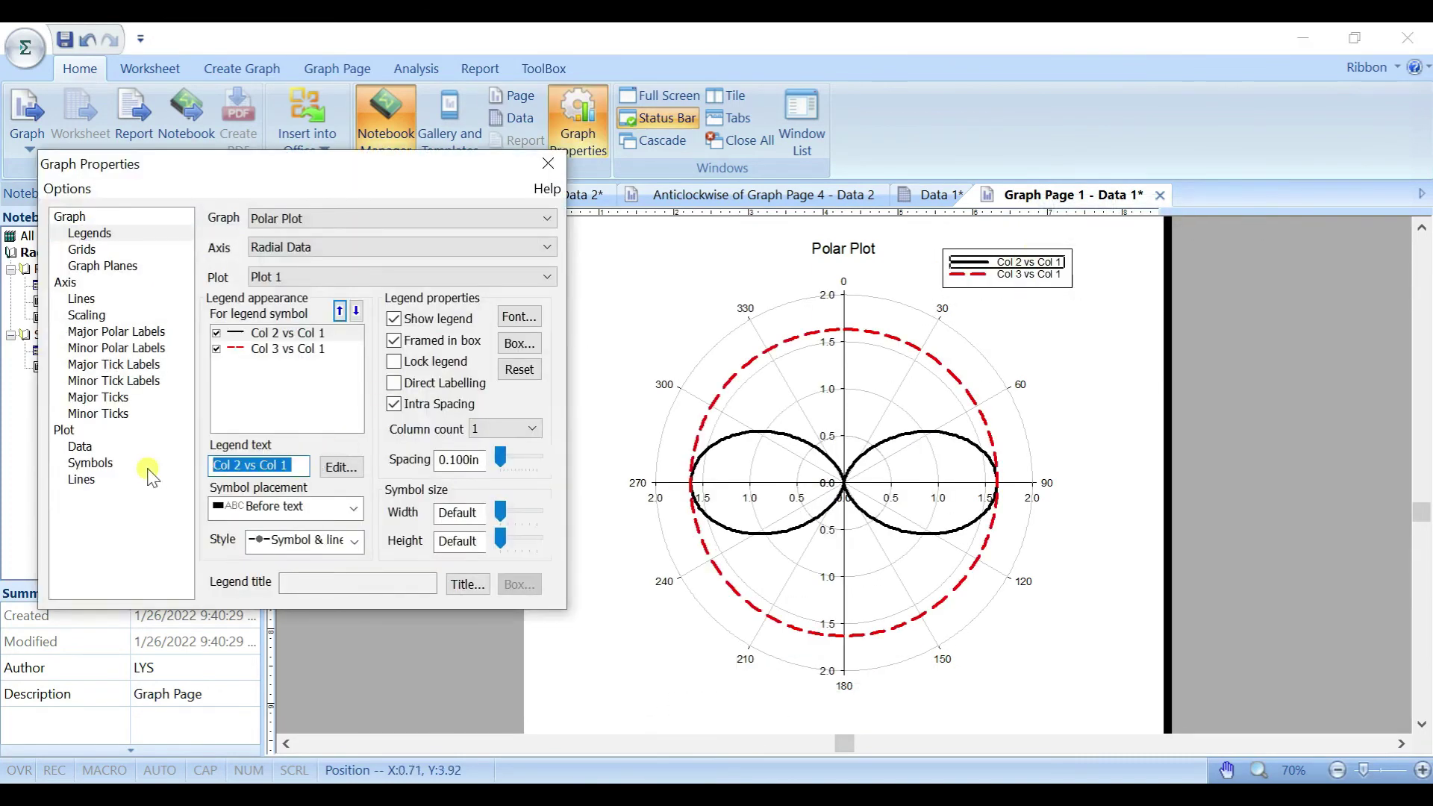
{"action": "type", "text": "P"}
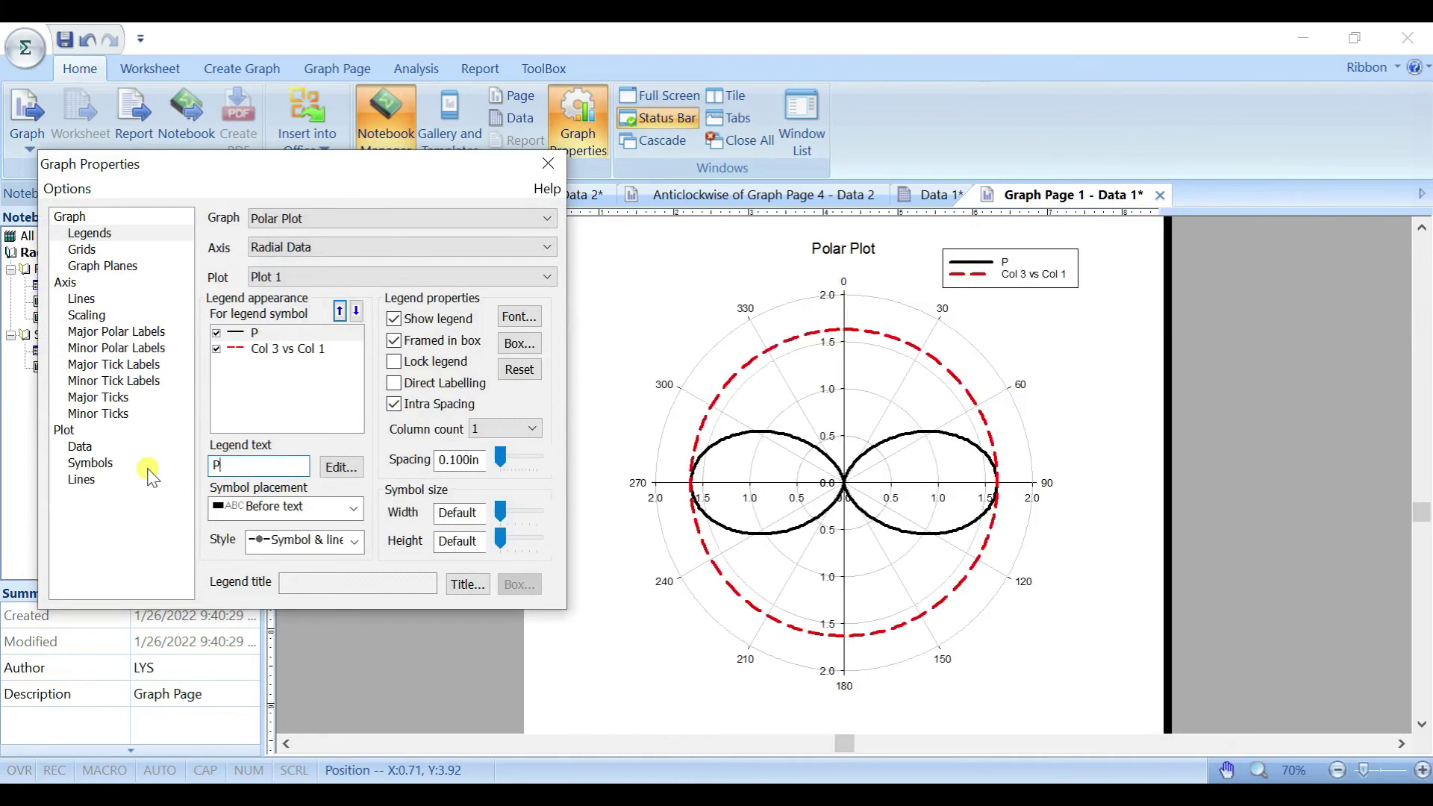
{"action": "type", "text": "gi=90"}
{"action": "left_click", "coordinate": [281, 349]}
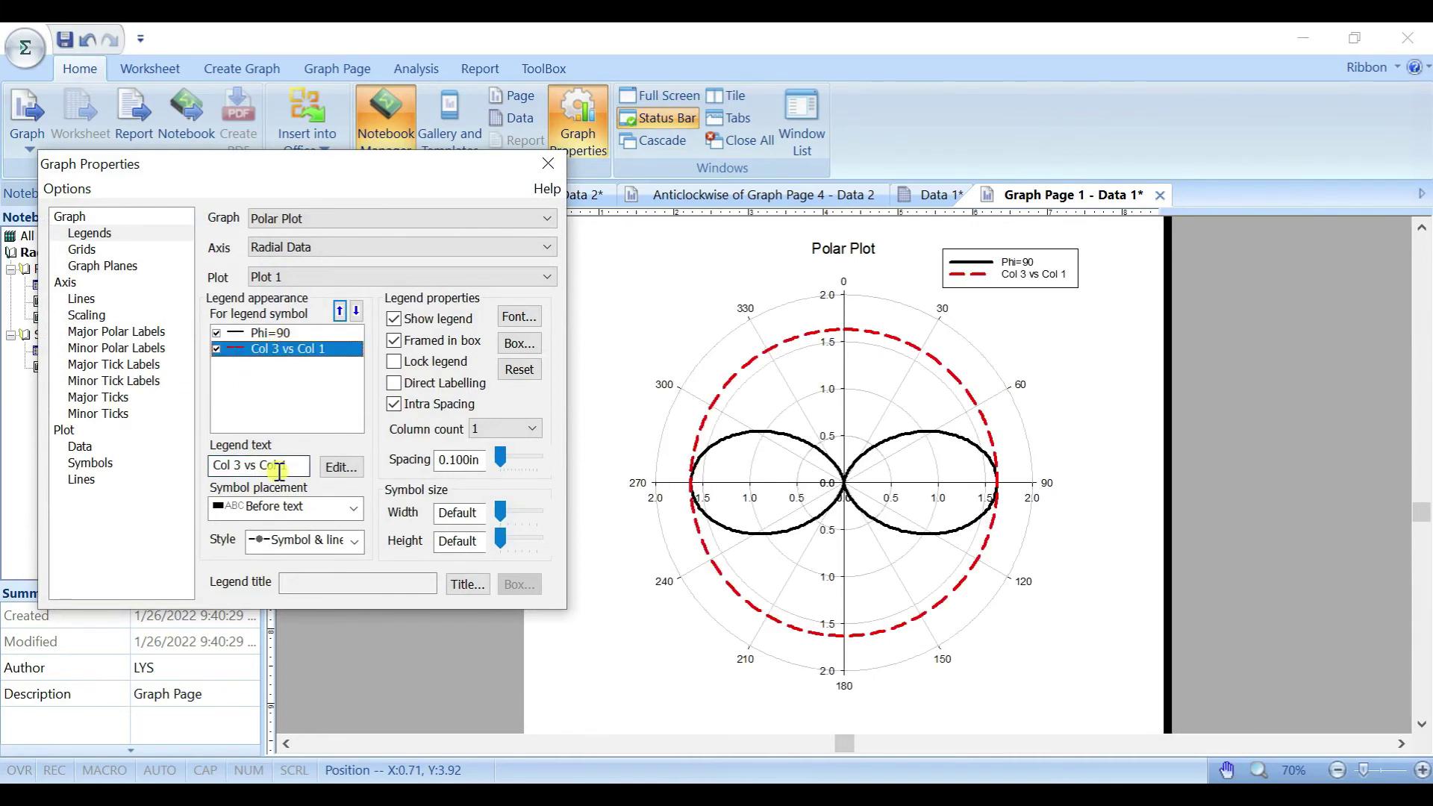
{"action": "left_click", "coordinate": [211, 468]}
{"action": "type", "text": "Thet"}
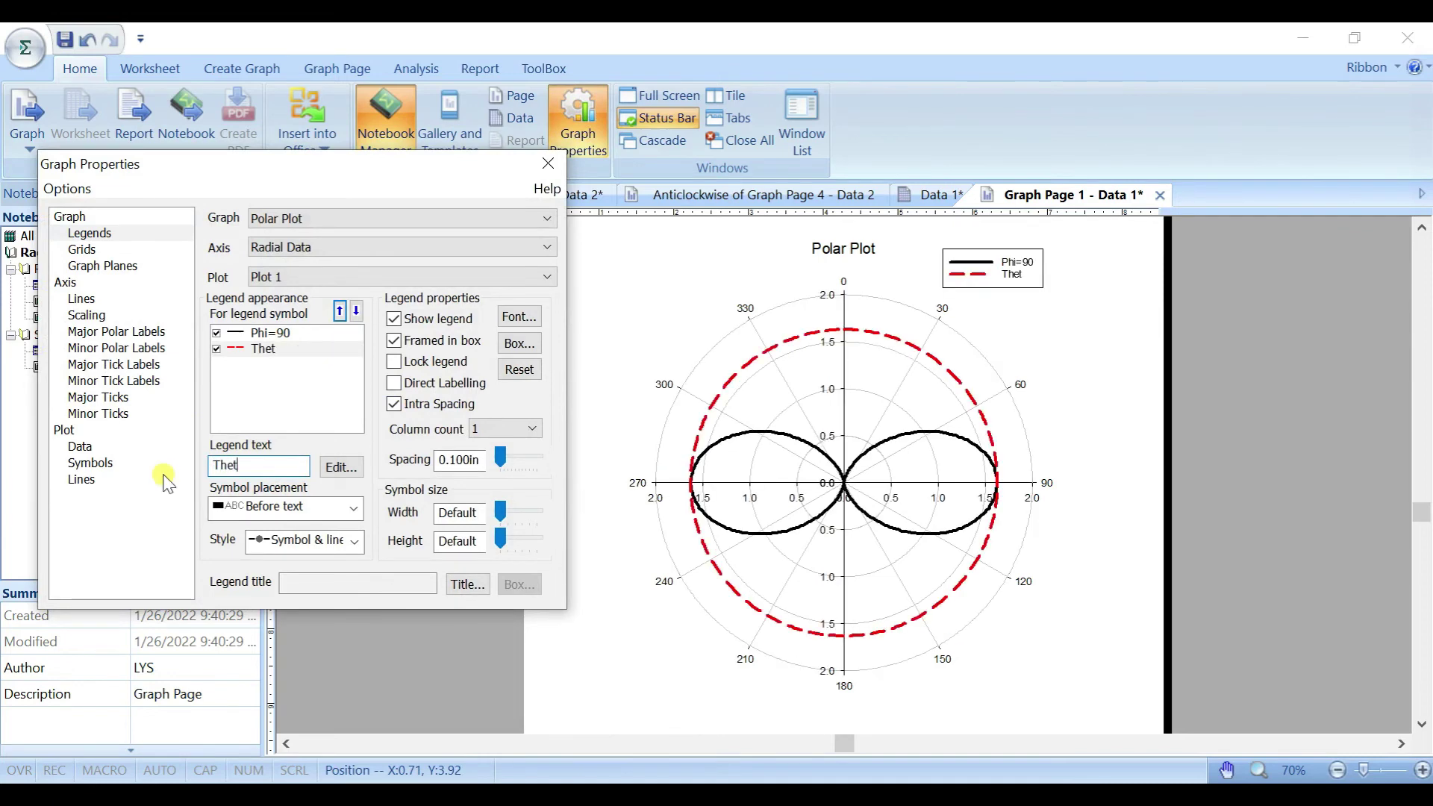
{"action": "type", "text": "a=90"}
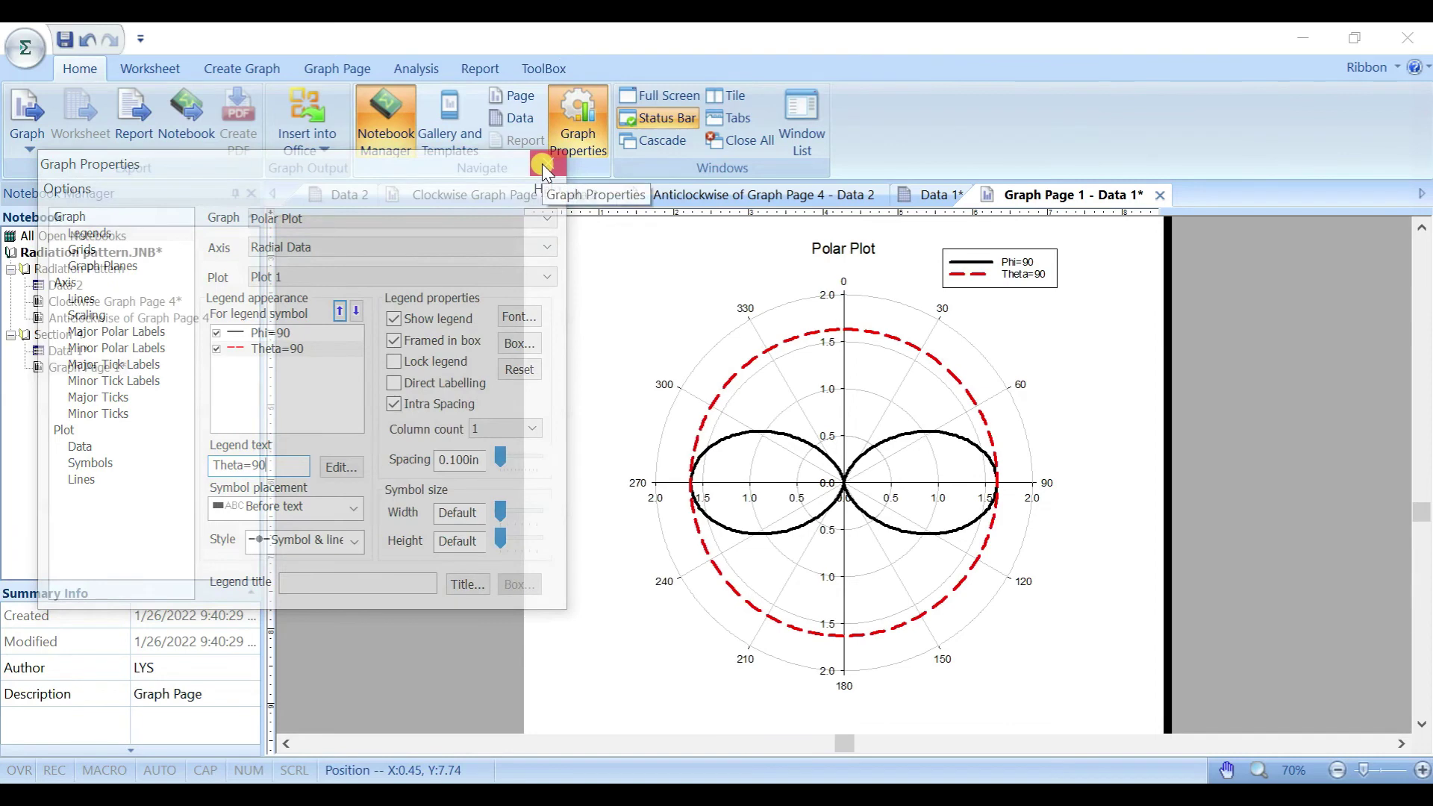
{"action": "left_click", "coordinate": [543, 164]}
Display CST's combined Pattern result showing the Phi=90 and Theta=90 farfield cuts.
{"action": "left_click", "coordinate": [1018, 276]}
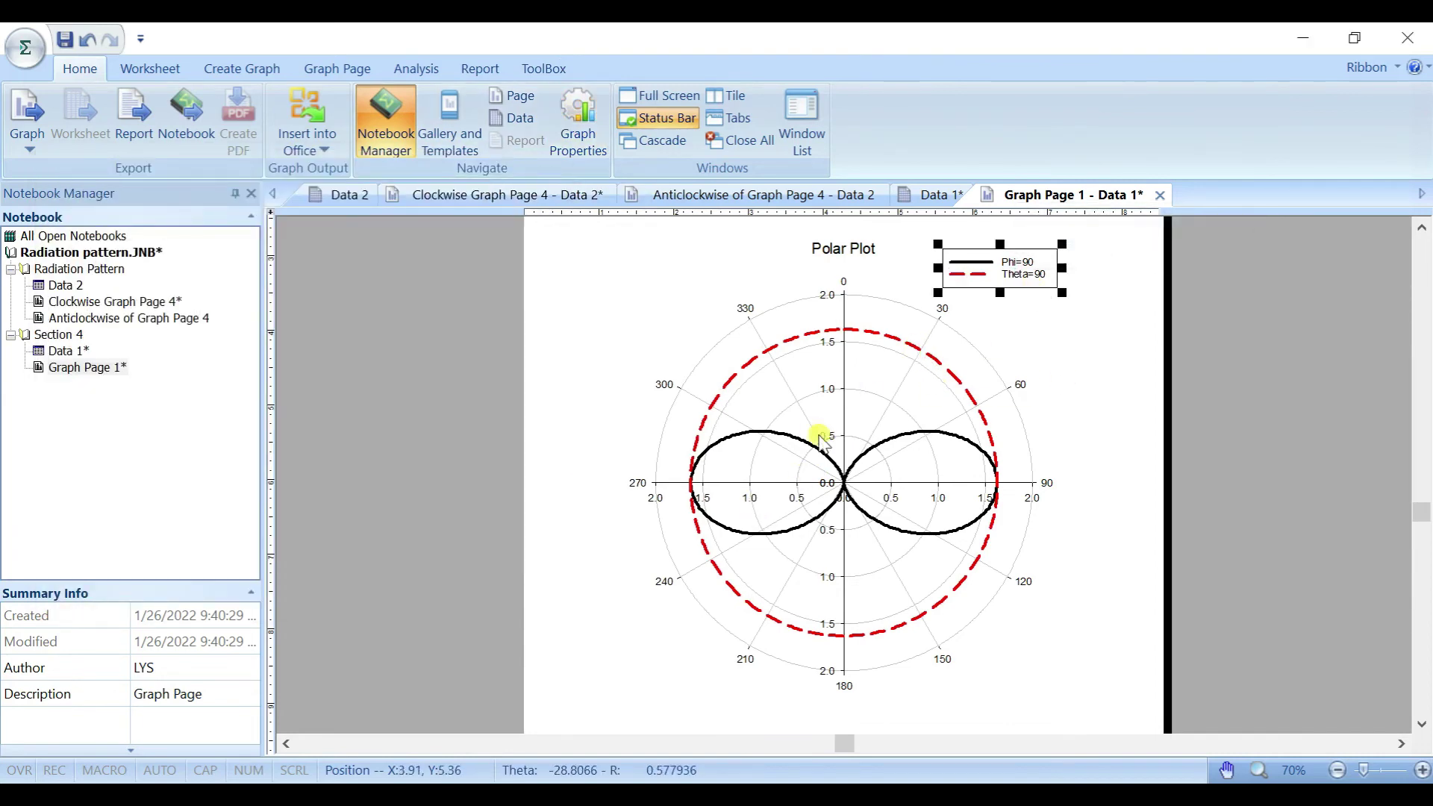
{"action": "mouse_move", "coordinate": [853, 407]}
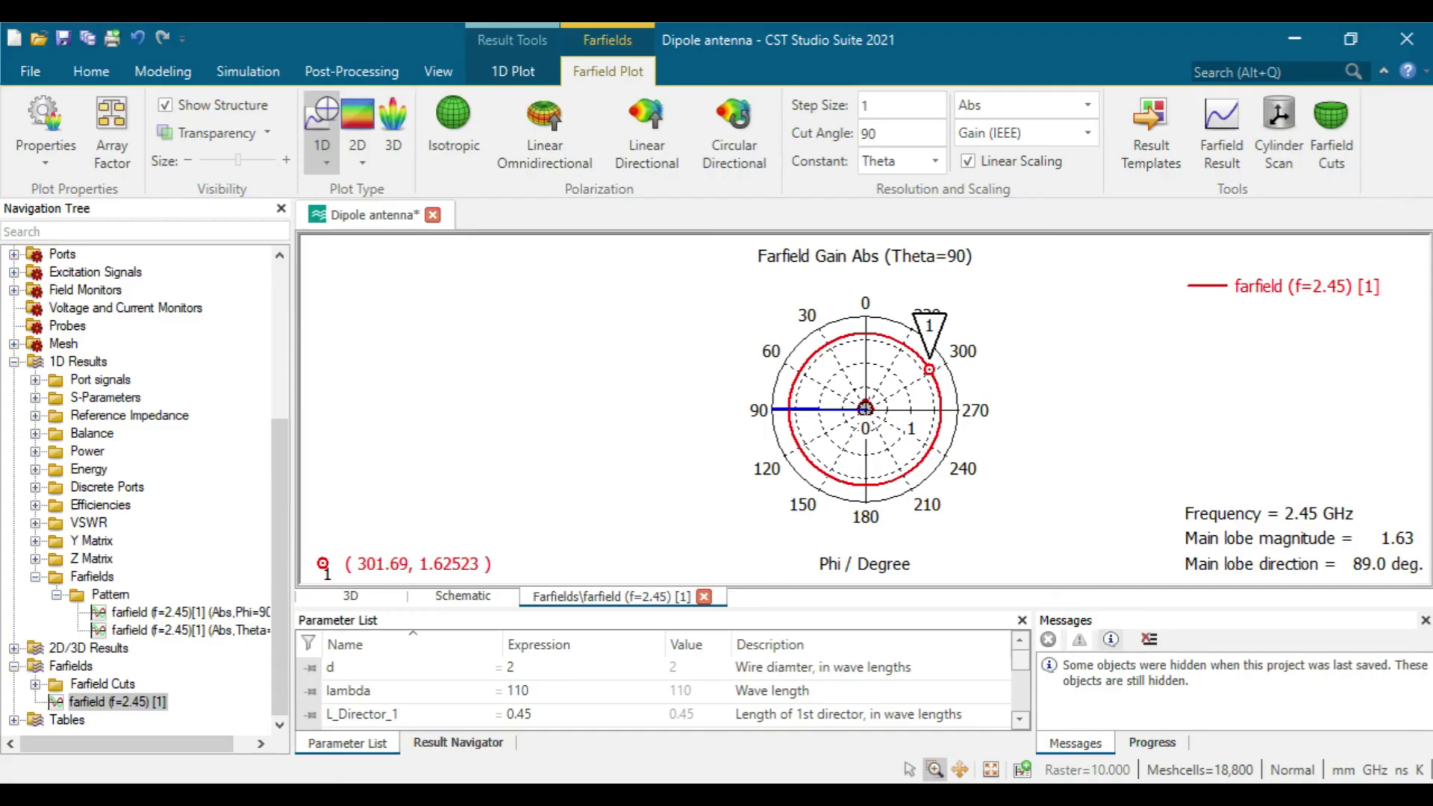
{"action": "left_click", "coordinate": [129, 597]}
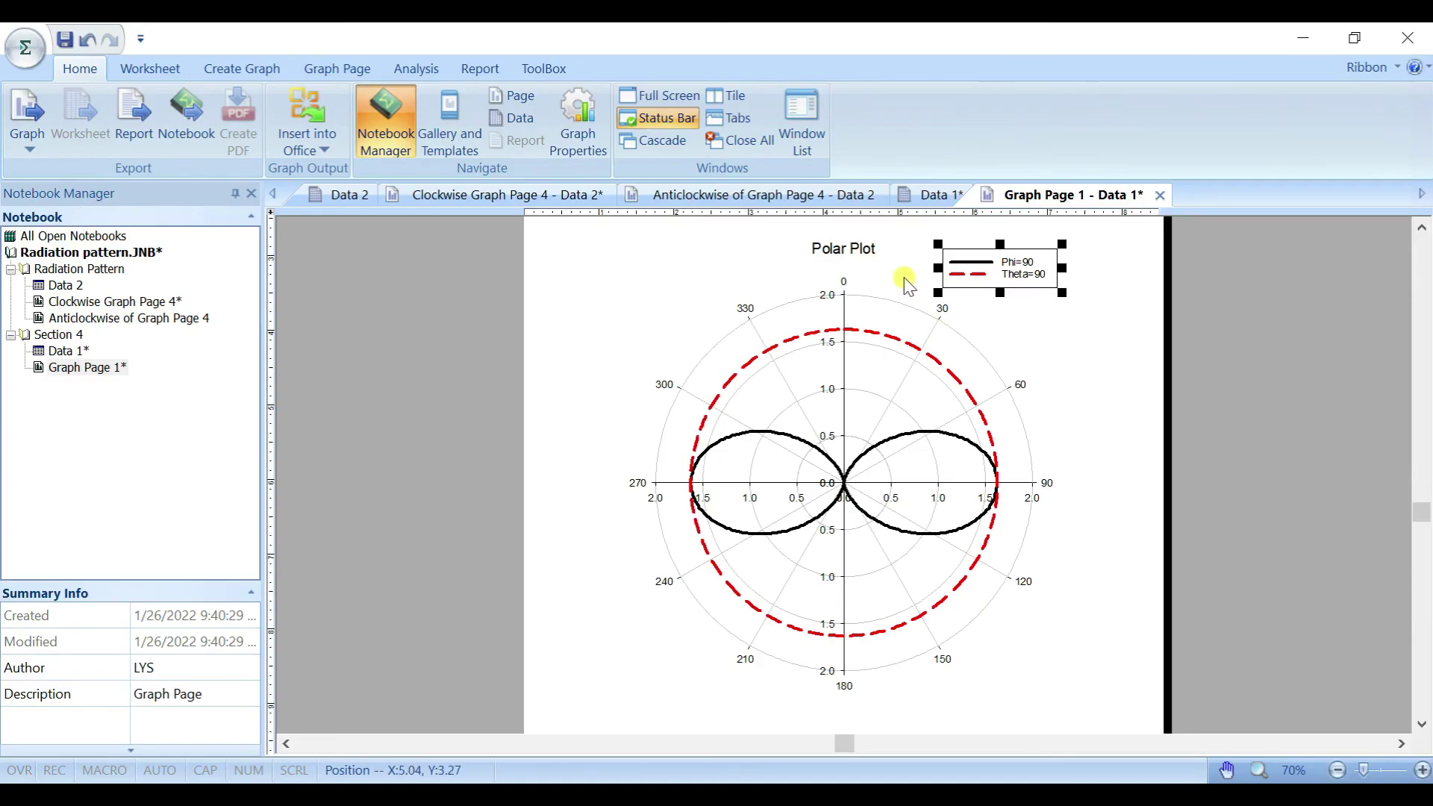
{"action": "right_click", "coordinate": [877, 325]}
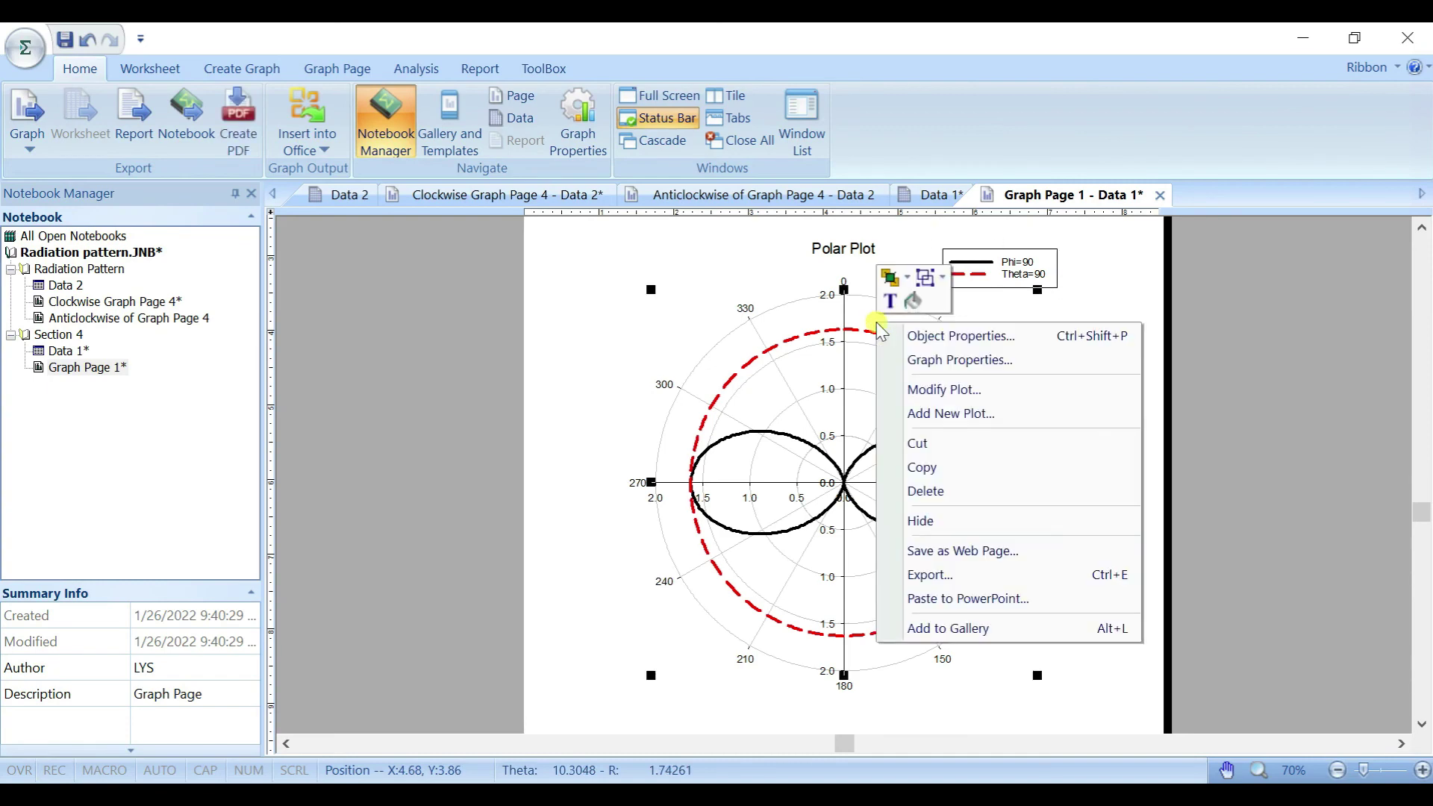
Duplicate Graph Page 1 in the Notebook Manager and open the copy.
{"action": "left_click", "coordinate": [53, 368]}
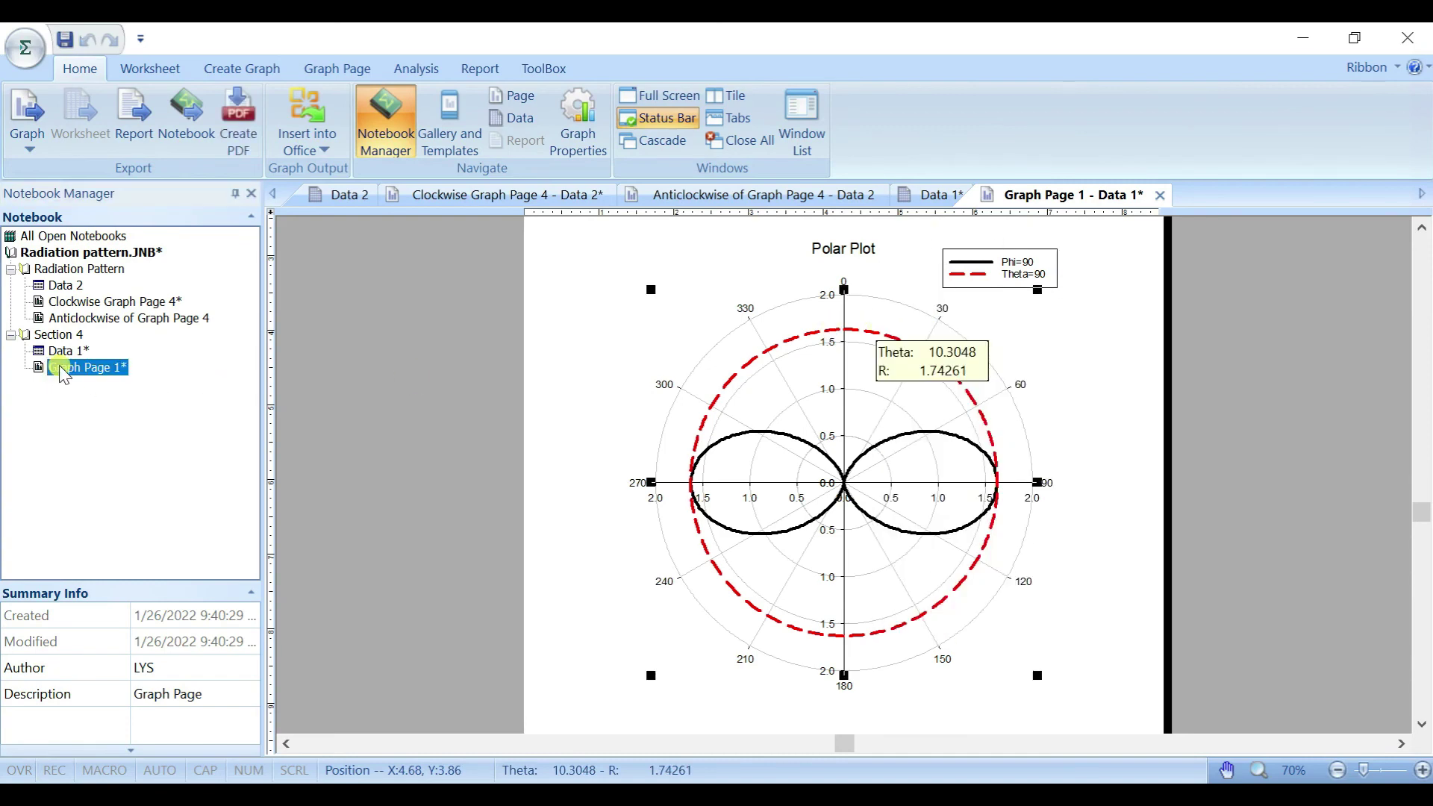
{"action": "key", "text": "ctrl+c"}
{"action": "key", "text": "ctrl+v"}
{"action": "double_click", "coordinate": [83, 387]}
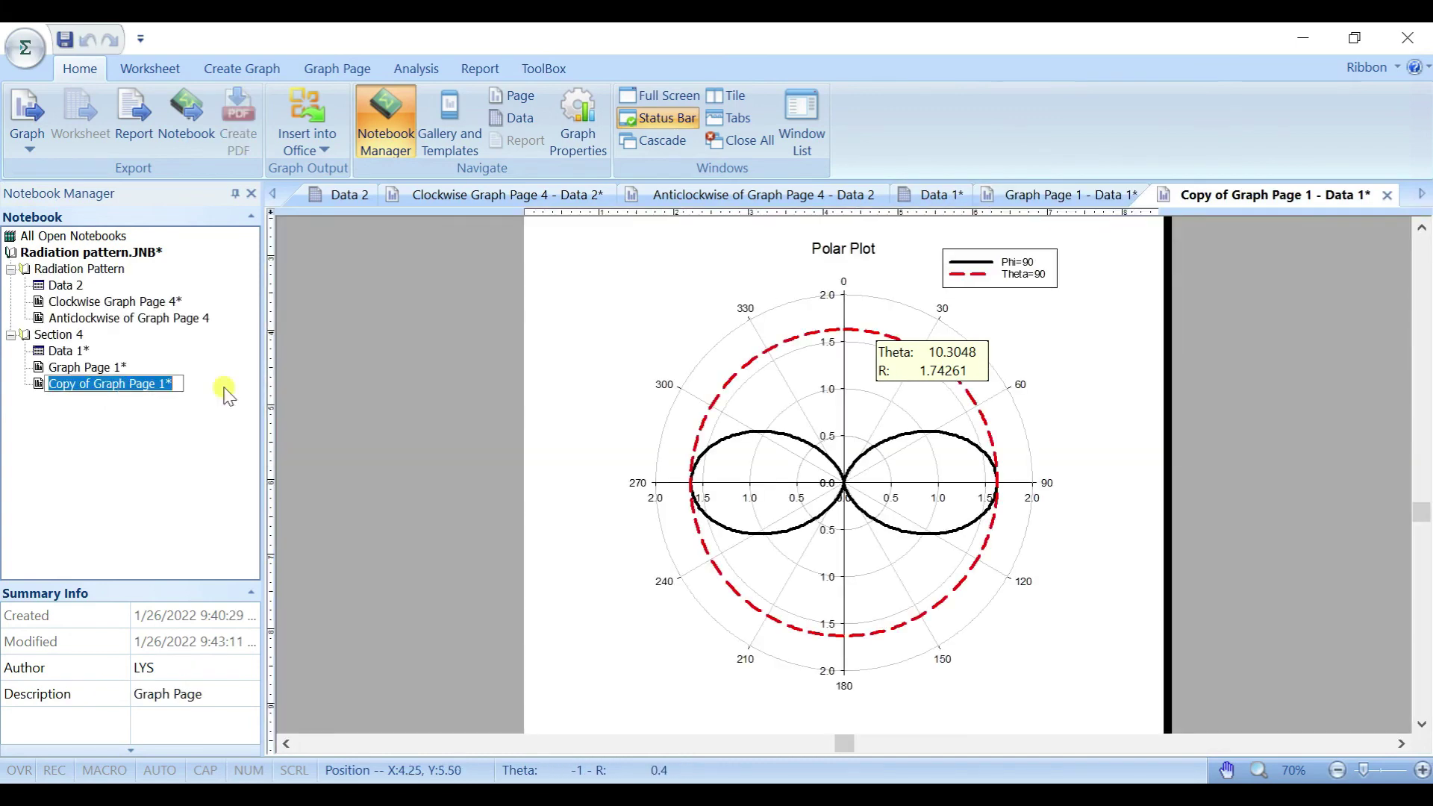
Toggle the copy's Clockwise angle option via Modify Plot, standing the figure-eight upright.
{"action": "right_click", "coordinate": [779, 306]}
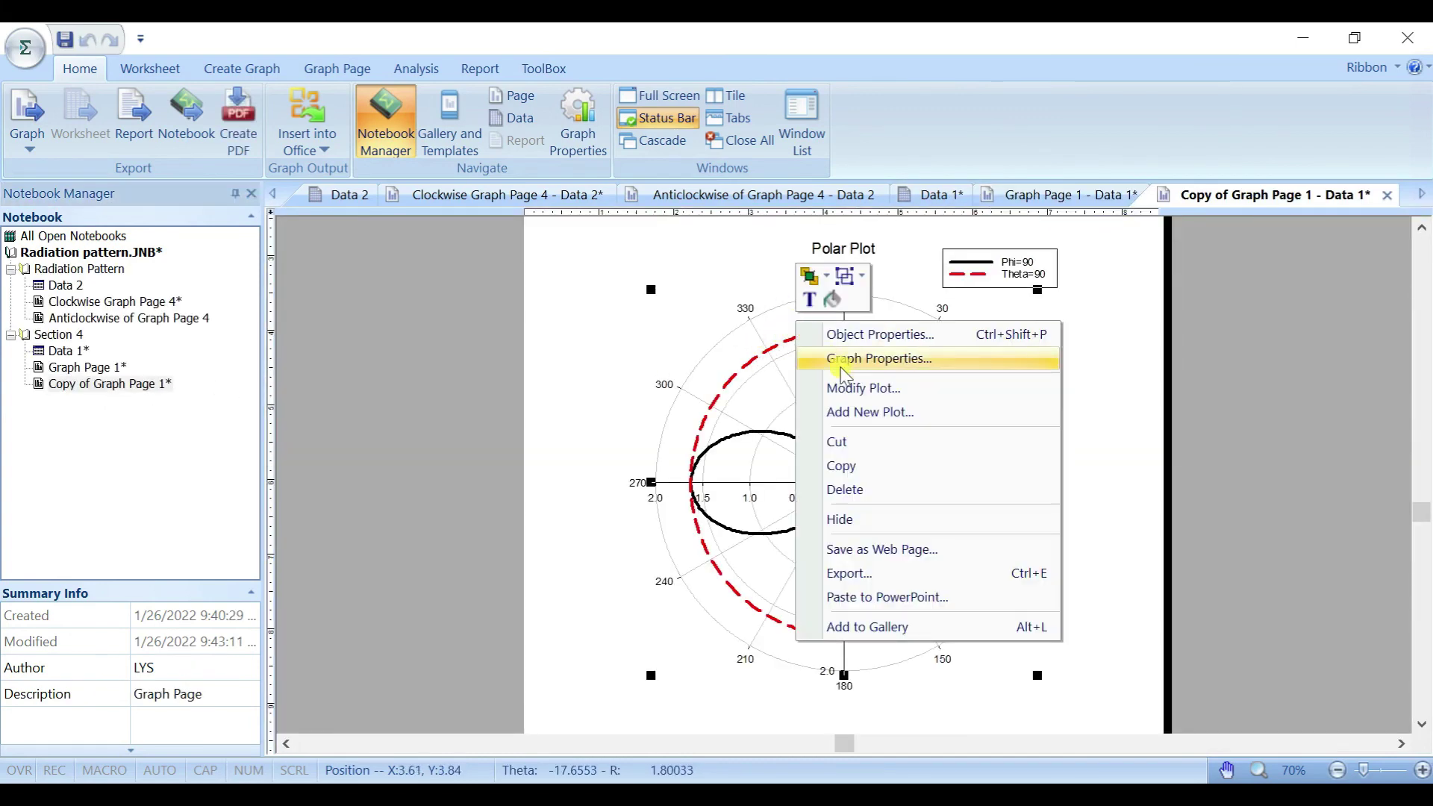
{"action": "left_click", "coordinate": [858, 388]}
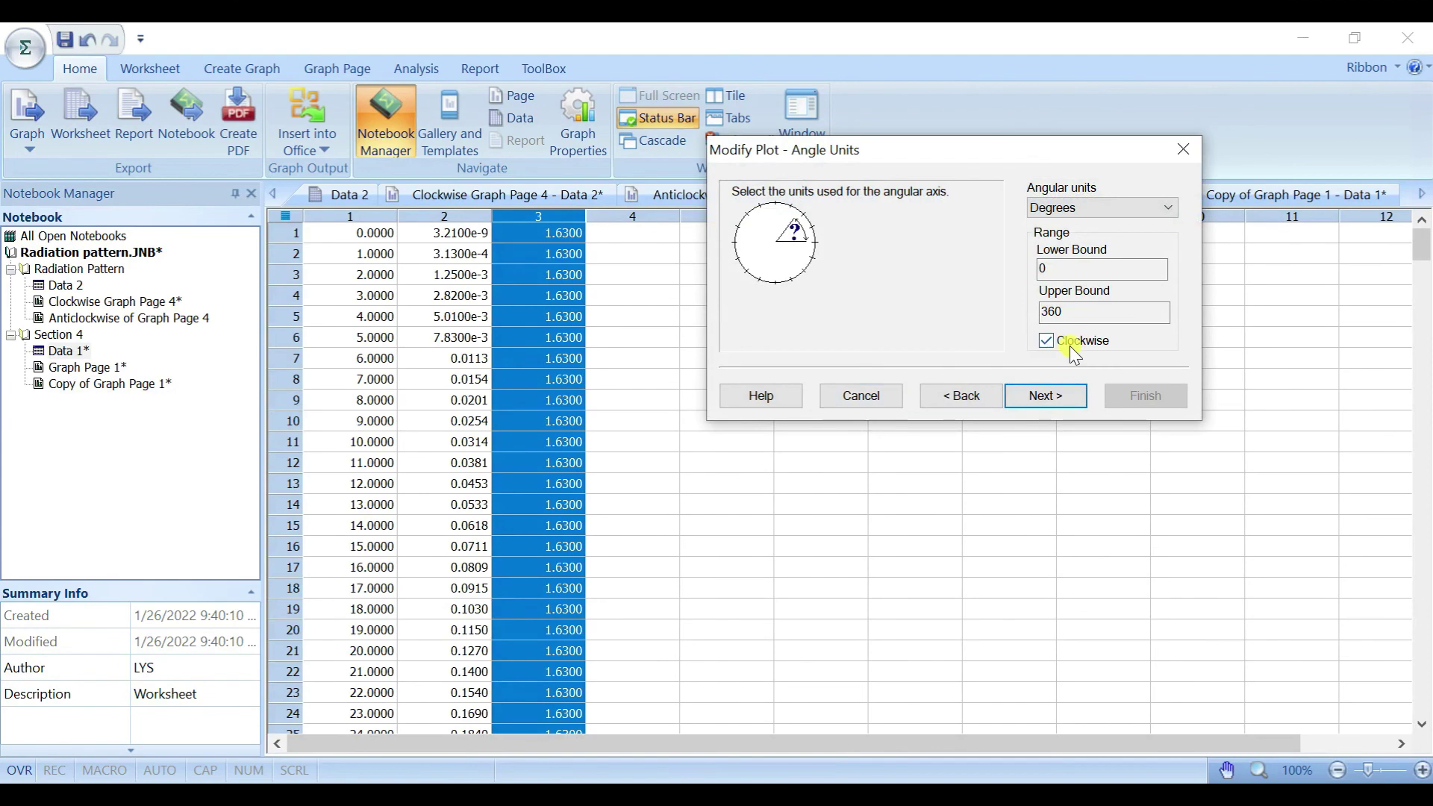
{"action": "left_click", "coordinate": [1041, 341]}
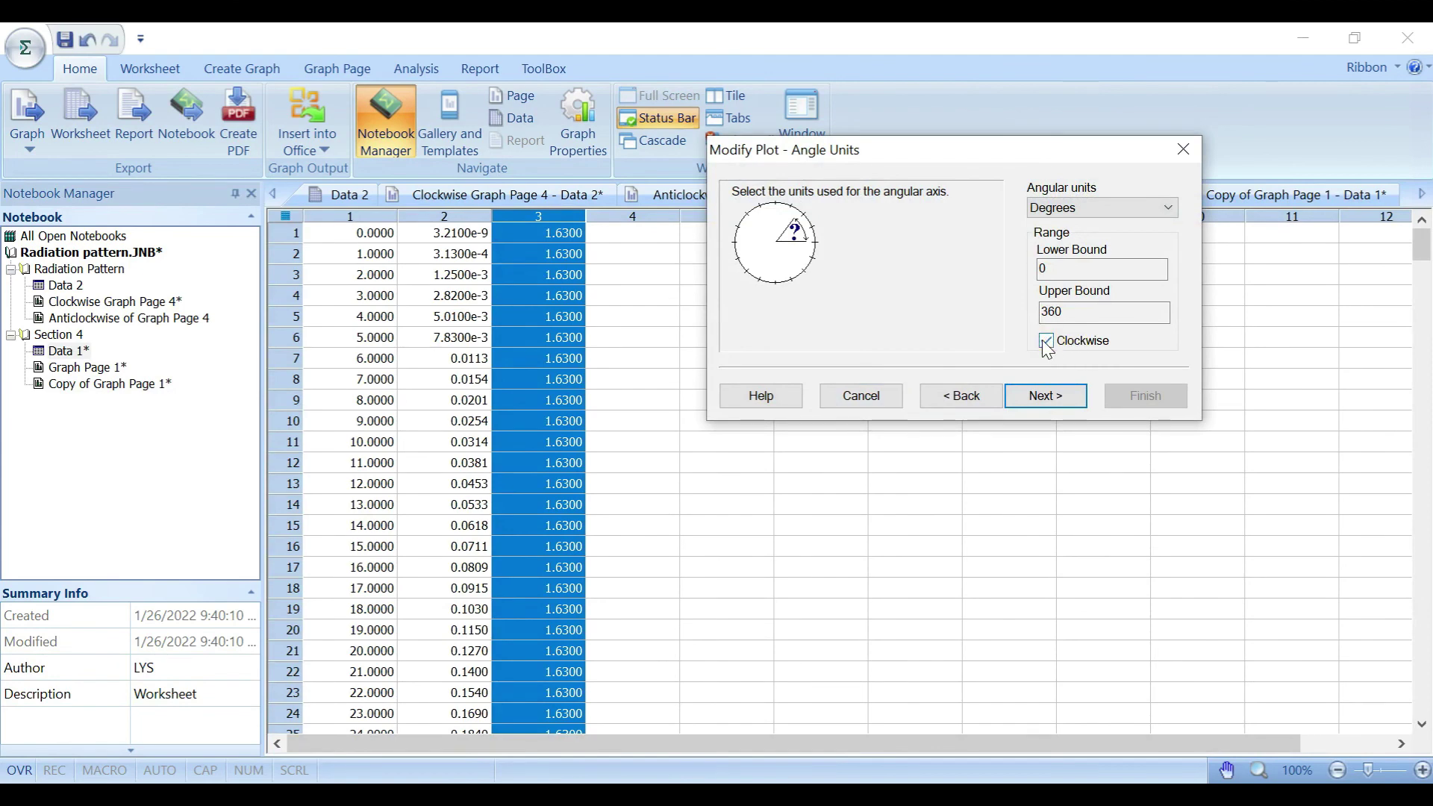
{"action": "left_click", "coordinate": [1050, 393]}
{"action": "left_click", "coordinate": [1051, 394]}
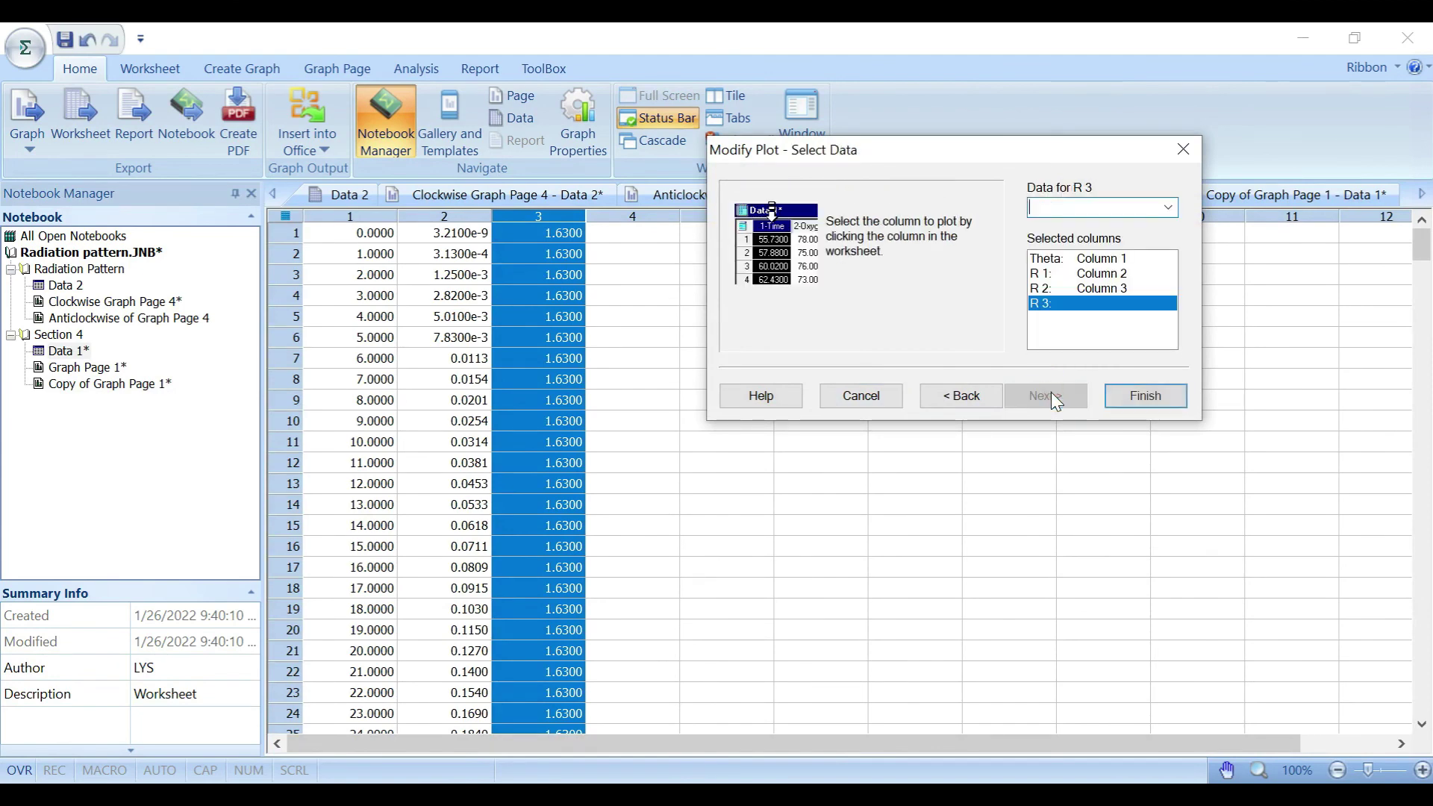
{"action": "left_click", "coordinate": [1161, 401]}
{"action": "left_click", "coordinate": [1097, 403]}
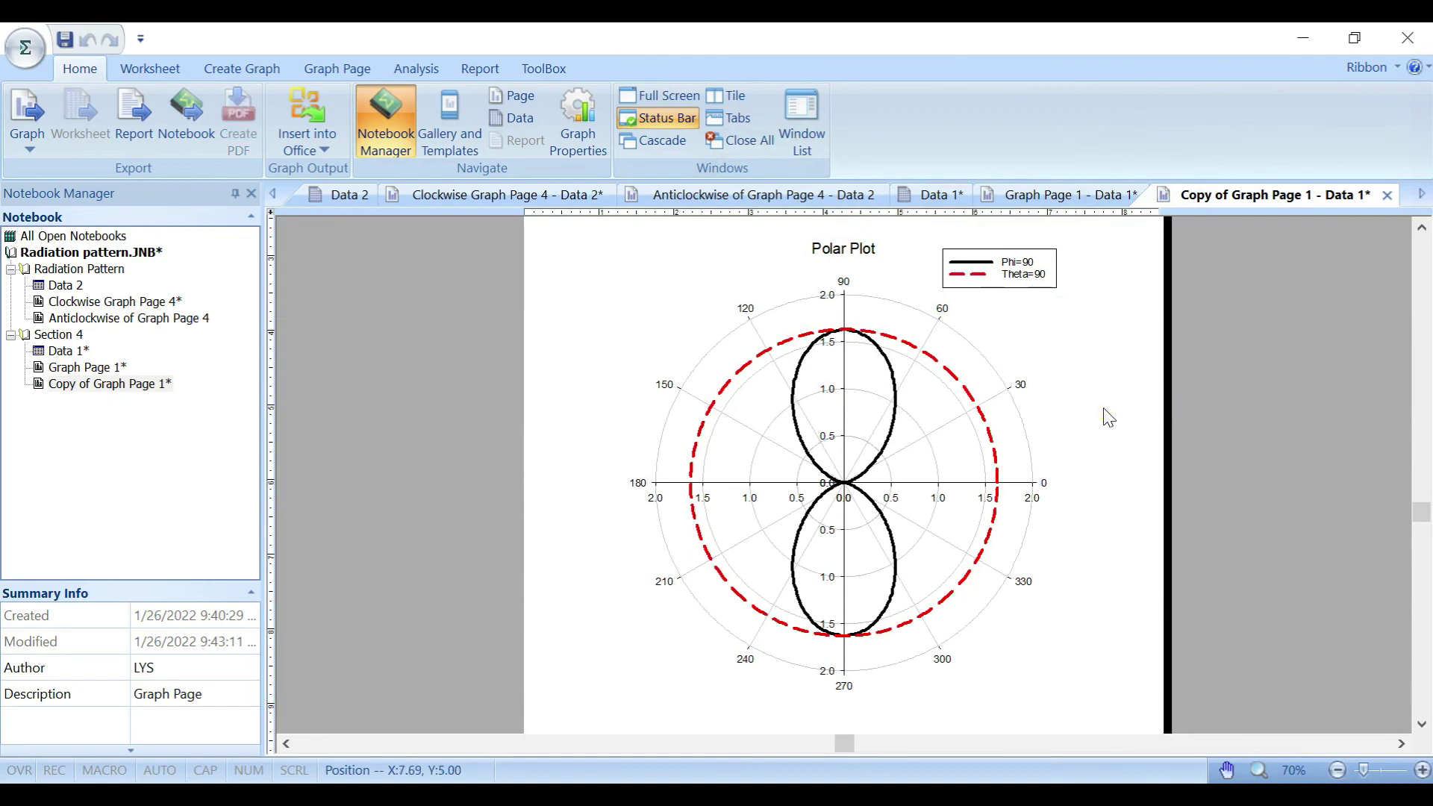
Compare Graph Page 1 with its rotated copy, ending on the original sideways figure-eight.
{"action": "mouse_move", "coordinate": [964, 538]}
{"action": "mouse_move", "coordinate": [660, 475]}
{"action": "double_click", "coordinate": [82, 368]}
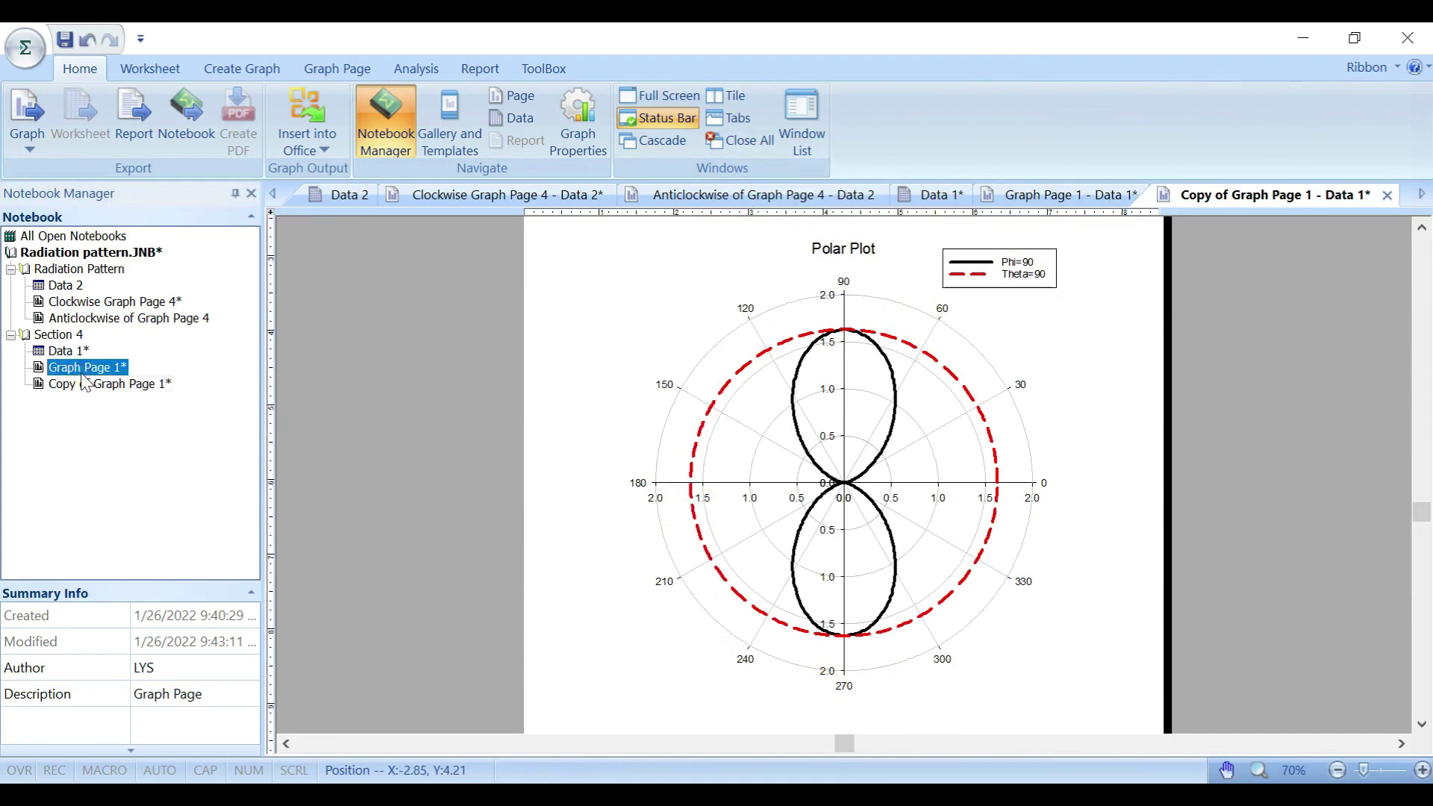
{"action": "double_click", "coordinate": [136, 383]}
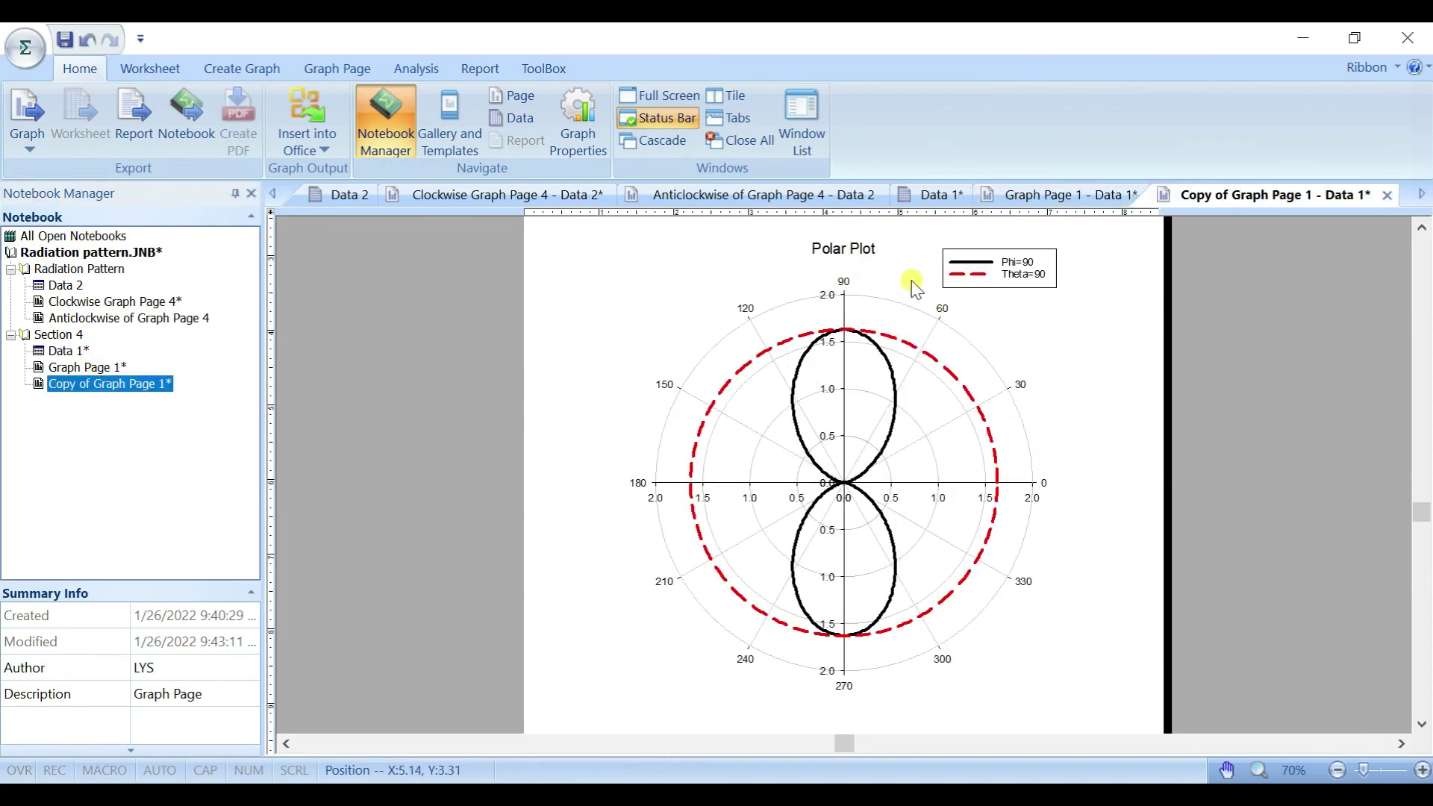
{"action": "double_click", "coordinate": [60, 369]}
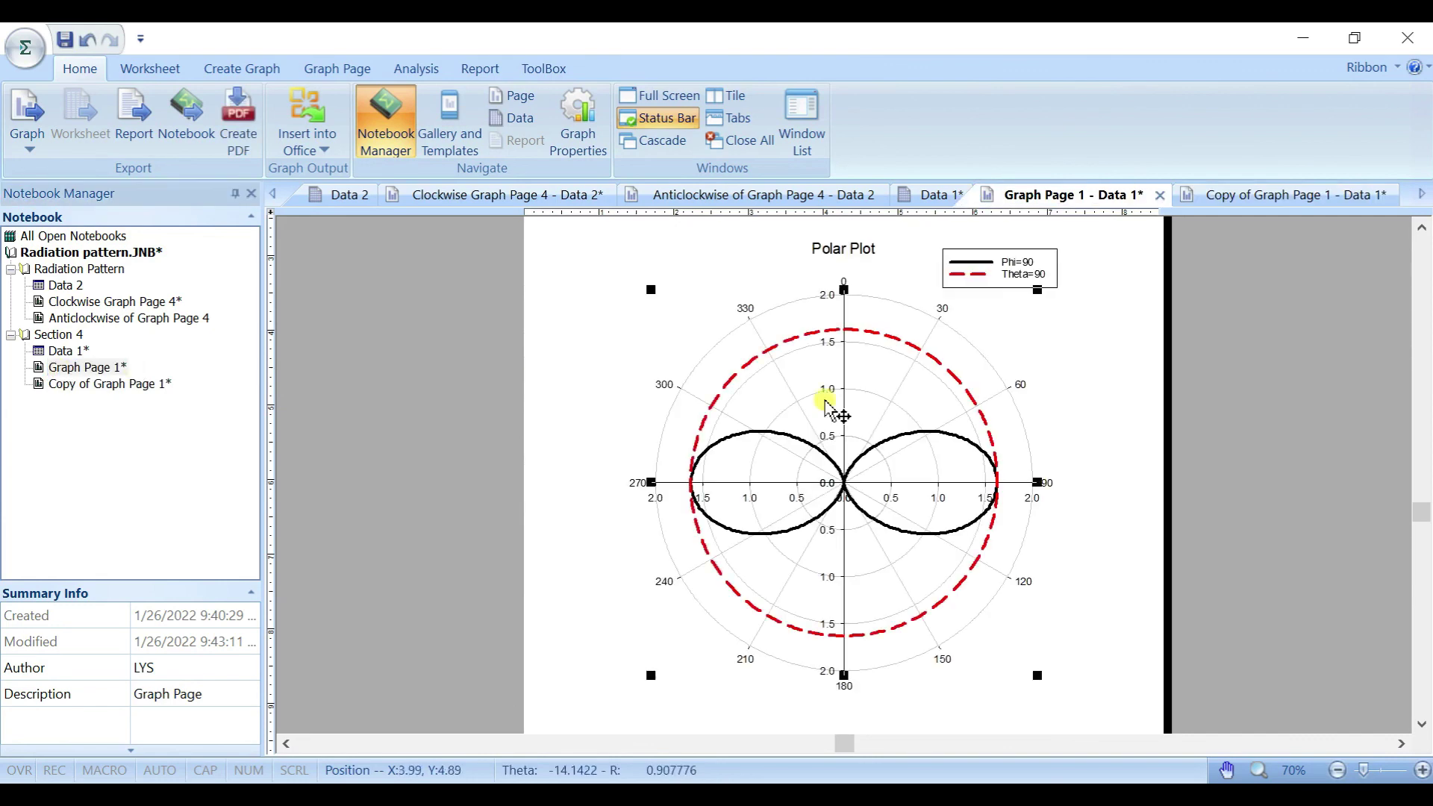
{"action": "left_click", "coordinate": [1098, 440]}
{"action": "left_click", "coordinate": [1095, 387]}
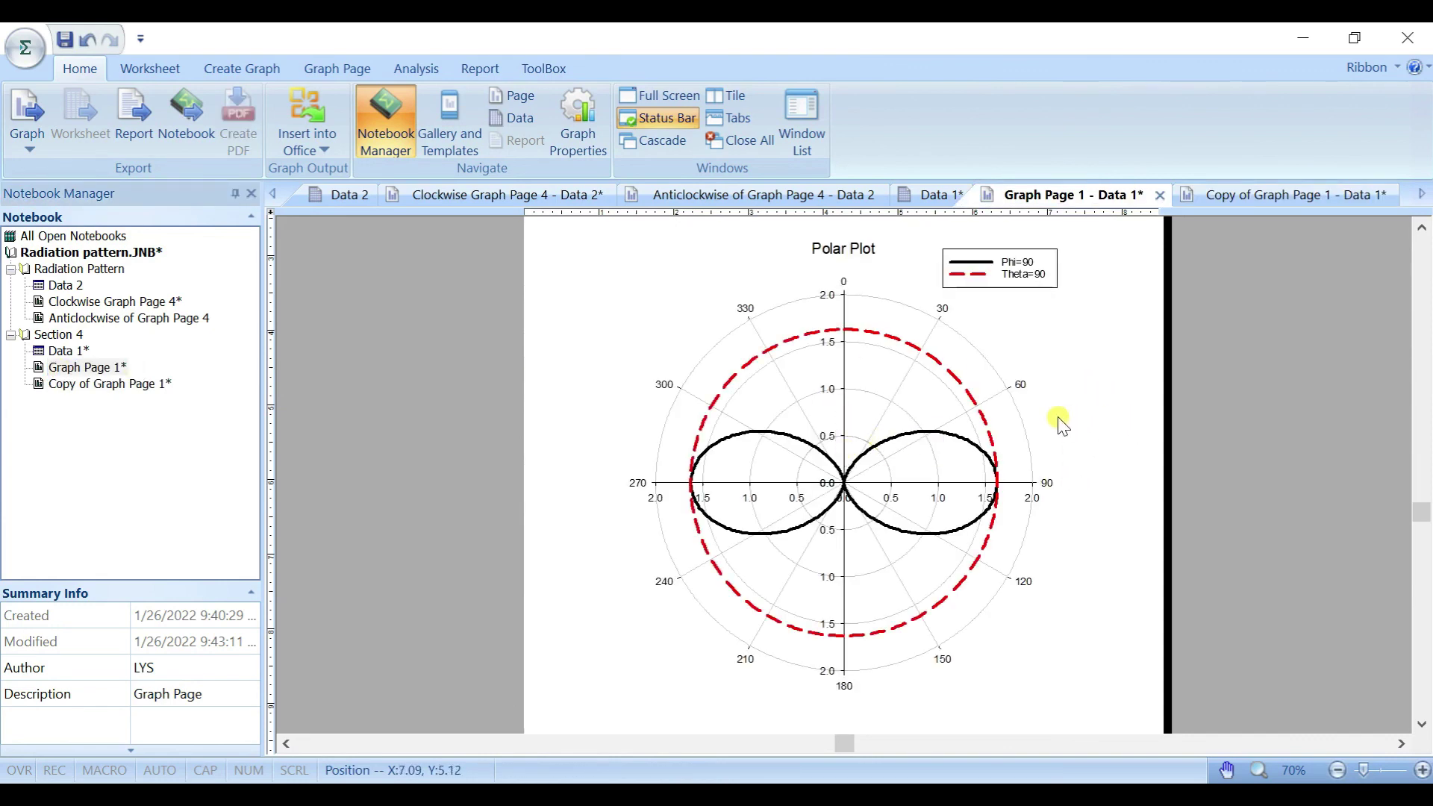